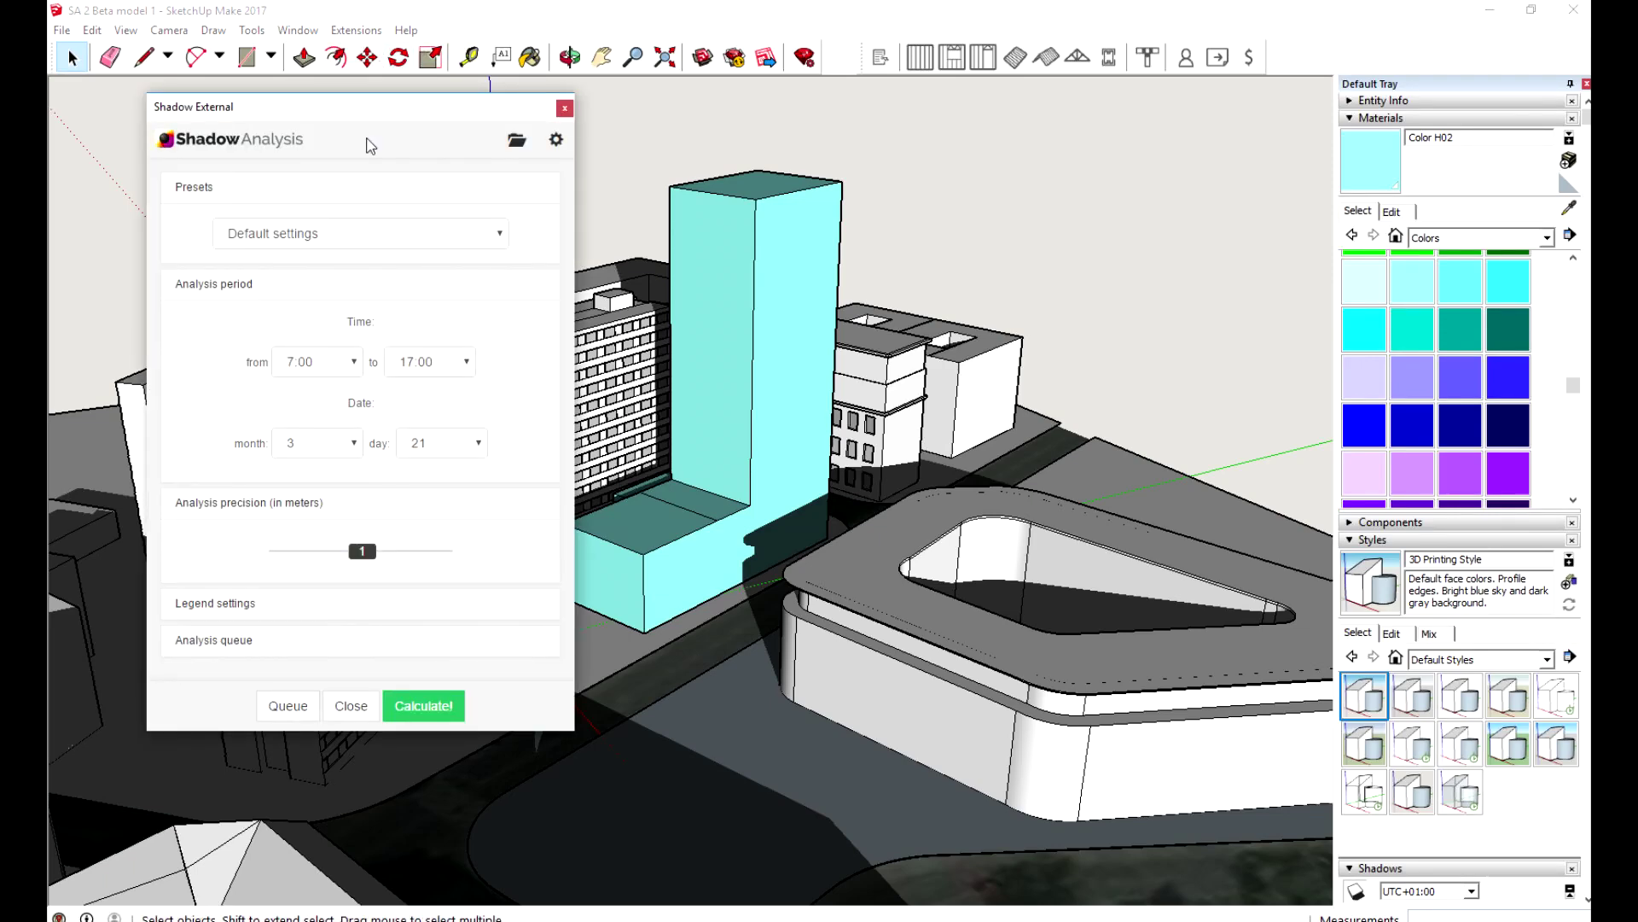
# - Calculate the shadow analysis with default settings, 7:00 to 17:00 on March 21, and inspect the window insolation around the tower
pyautogui.click(422, 712)
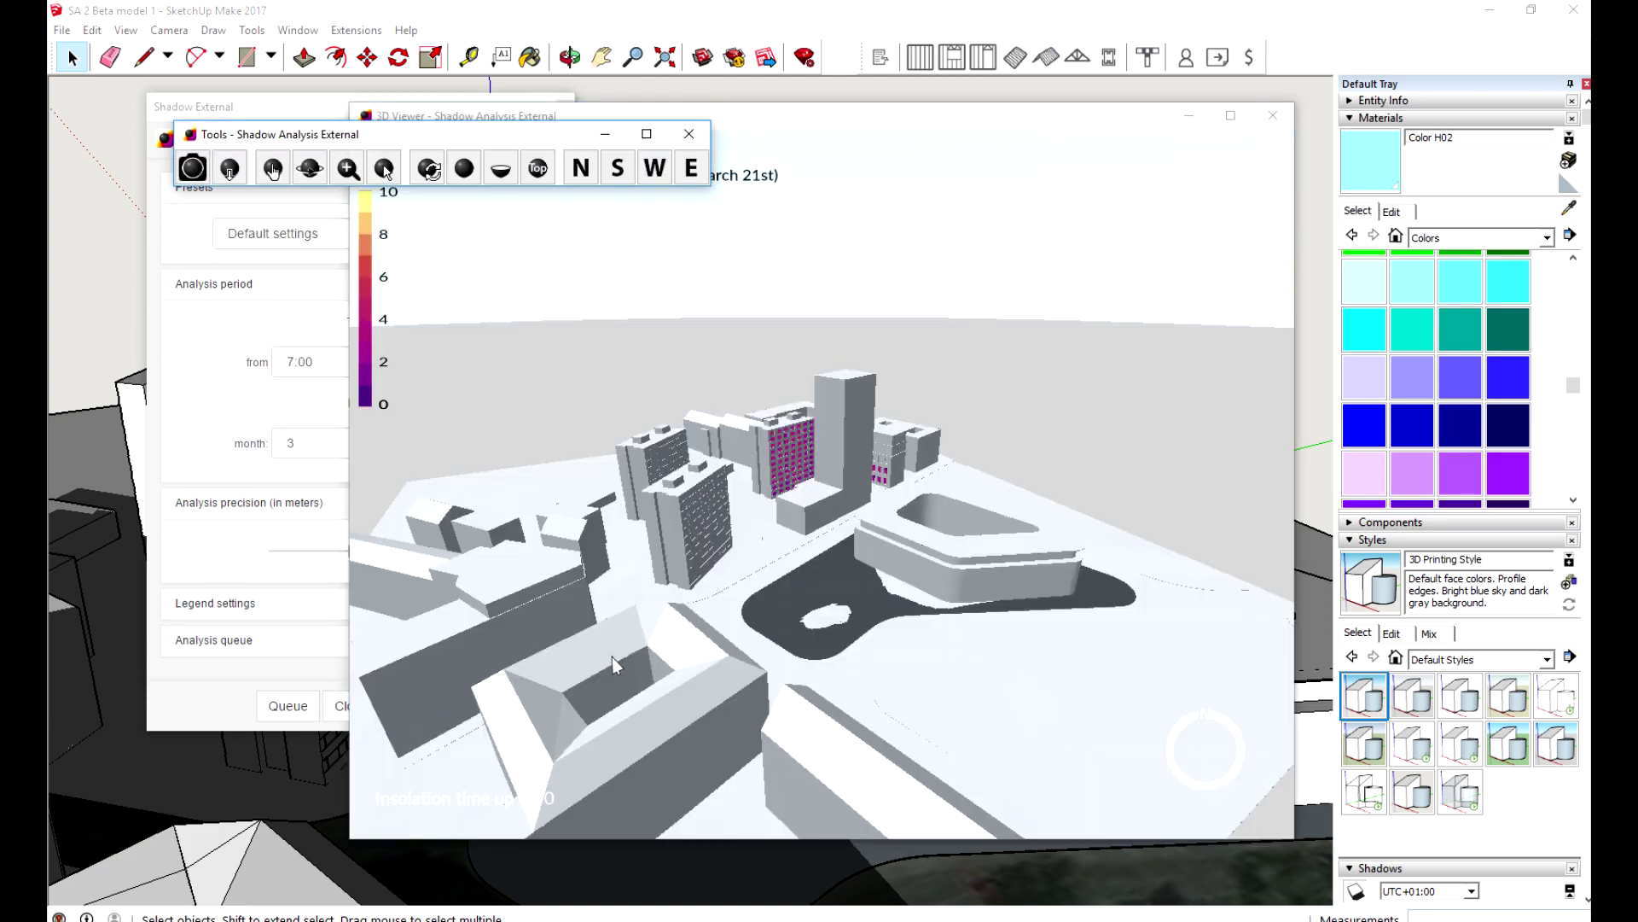
pyautogui.moveTo(902, 539); pyautogui.dragTo(815, 574)
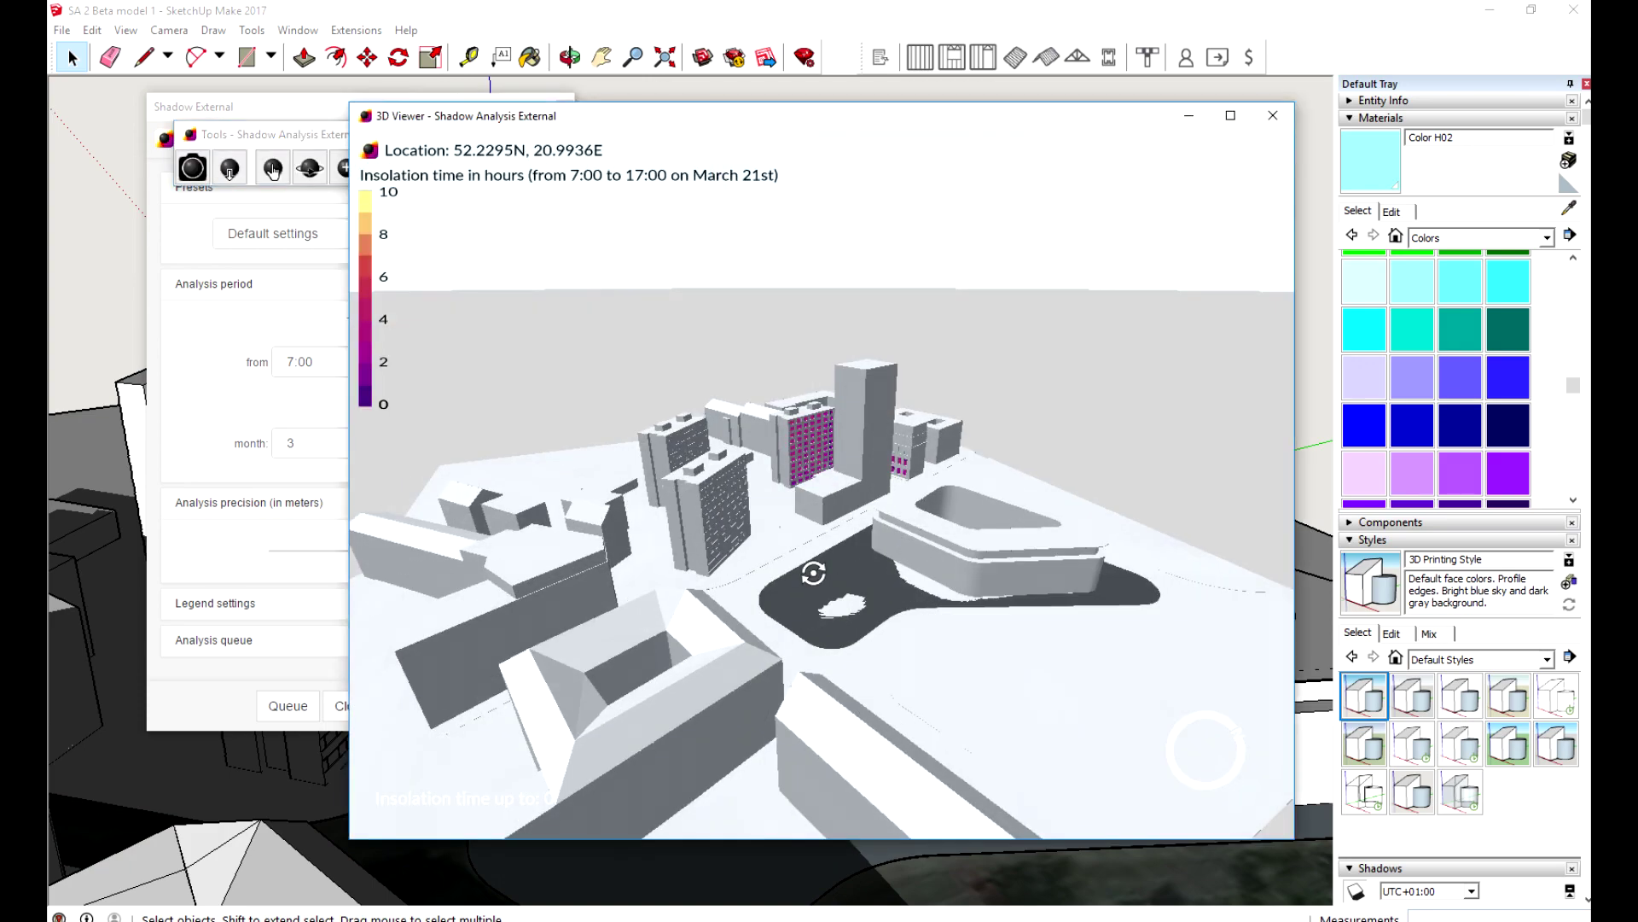
pyautogui.scroll(8, 918, 403)
pyautogui.moveTo(920, 491); pyautogui.dragTo(1007, 399)
pyautogui.scroll(-3, 1061, 524)
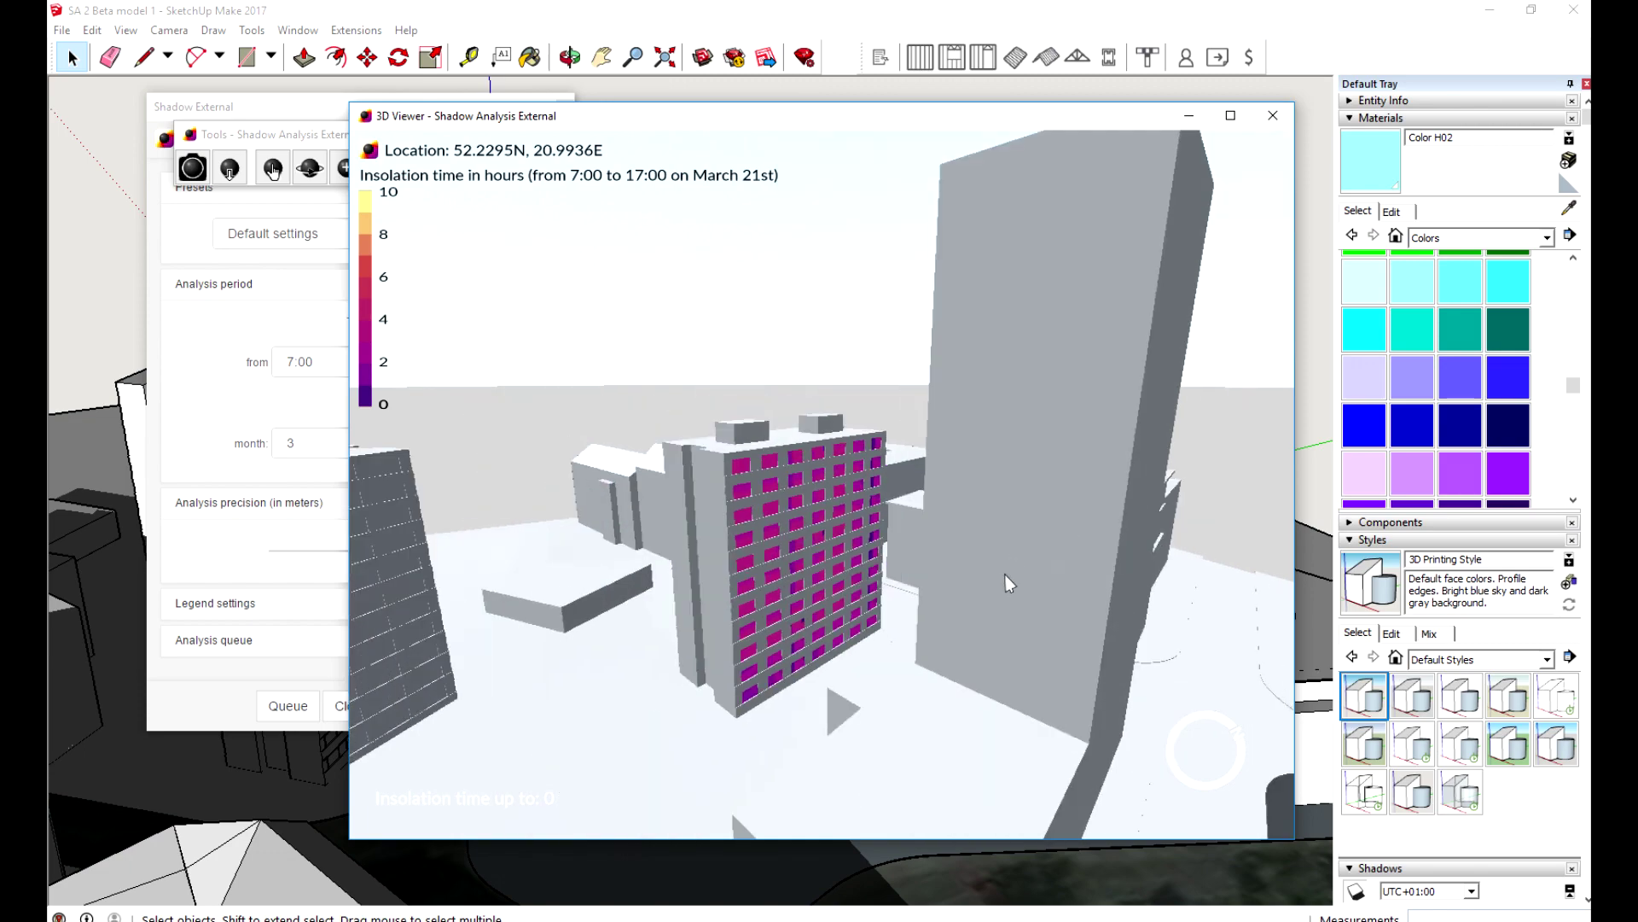
pyautogui.moveTo(1056, 583); pyautogui.dragTo(412, 595)
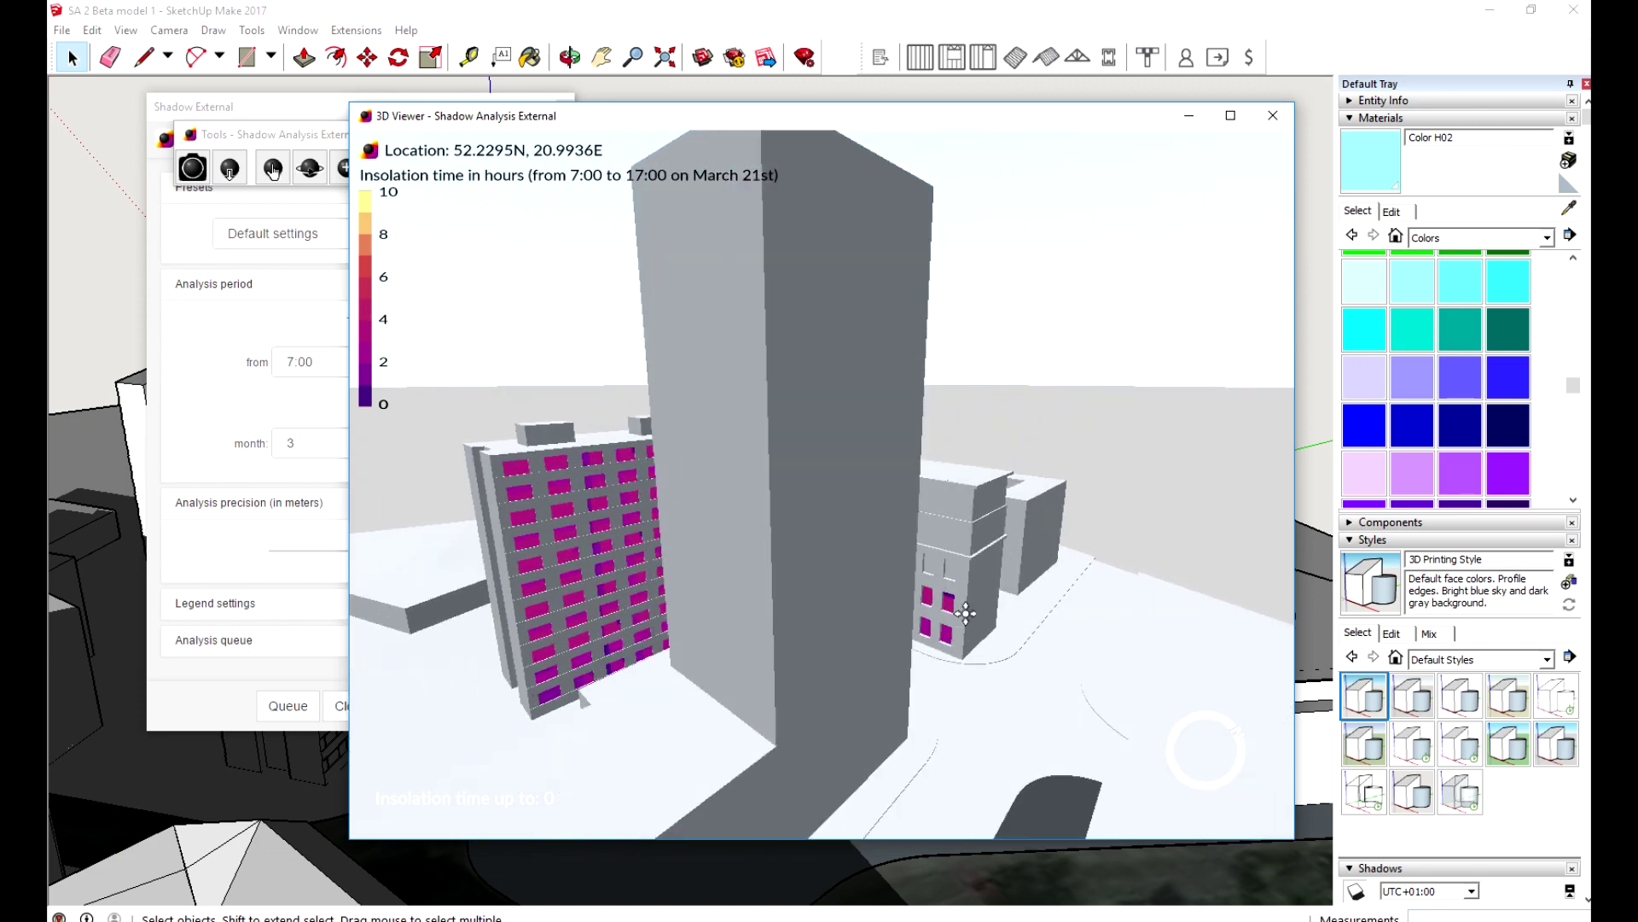
pyautogui.moveTo(965, 613); pyautogui.dragTo(640, 634, button='right')
pyautogui.scroll(5, 878, 613)
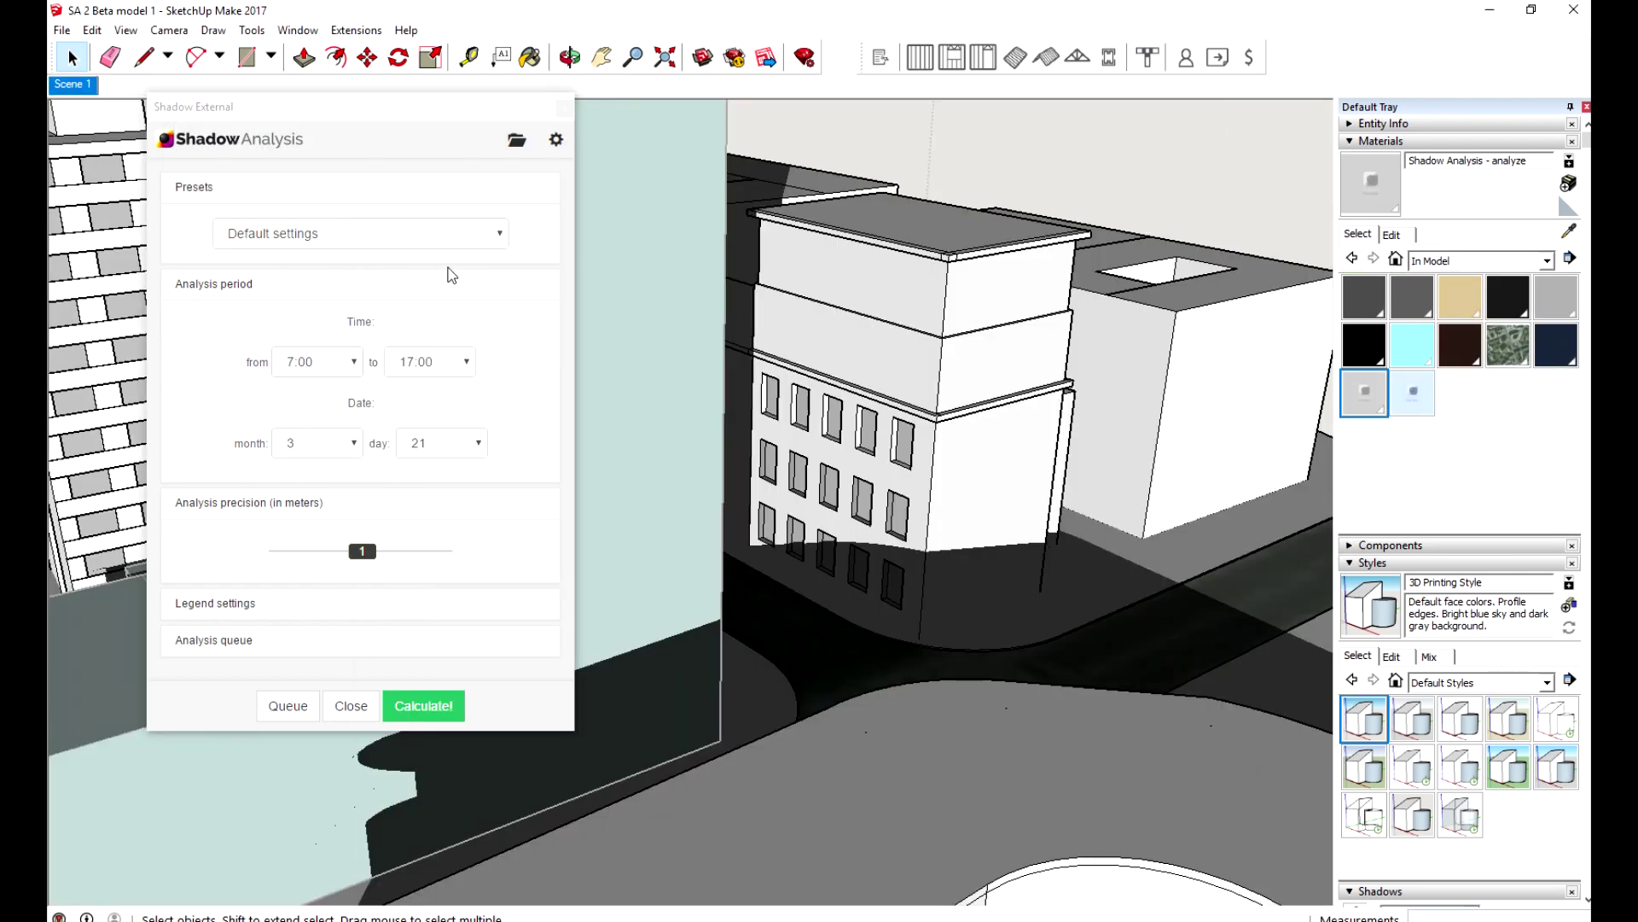
# - Calculate a shadow analysis with the Housing preset, month 9 and a slightly finer analysis precision
pyautogui.click(500, 236)
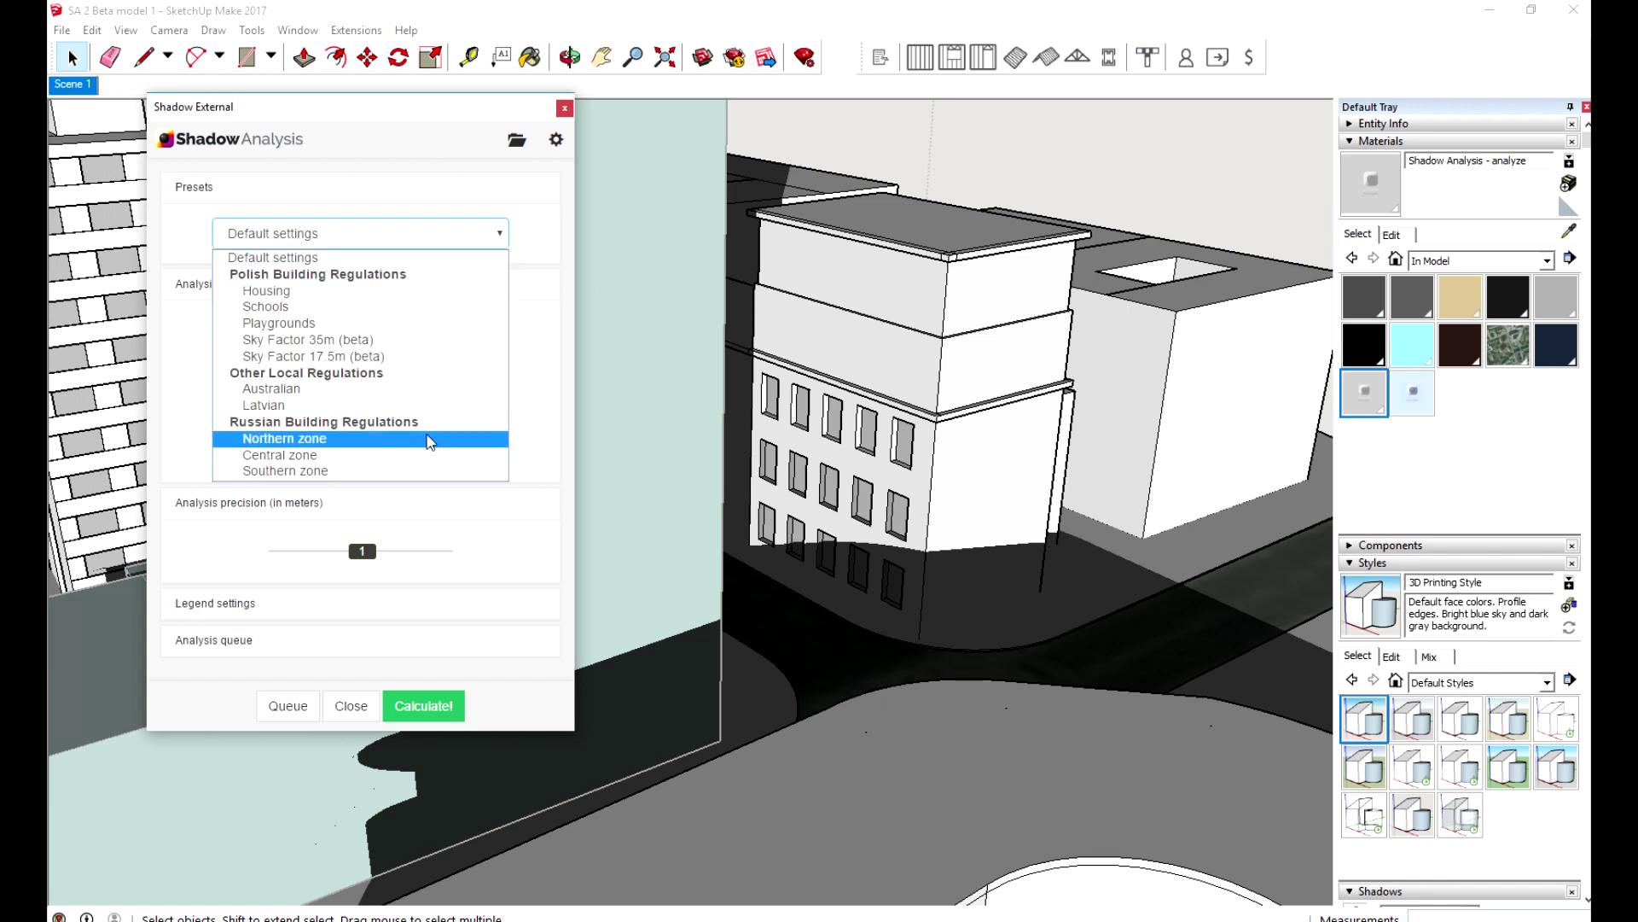
pyautogui.click(398, 291)
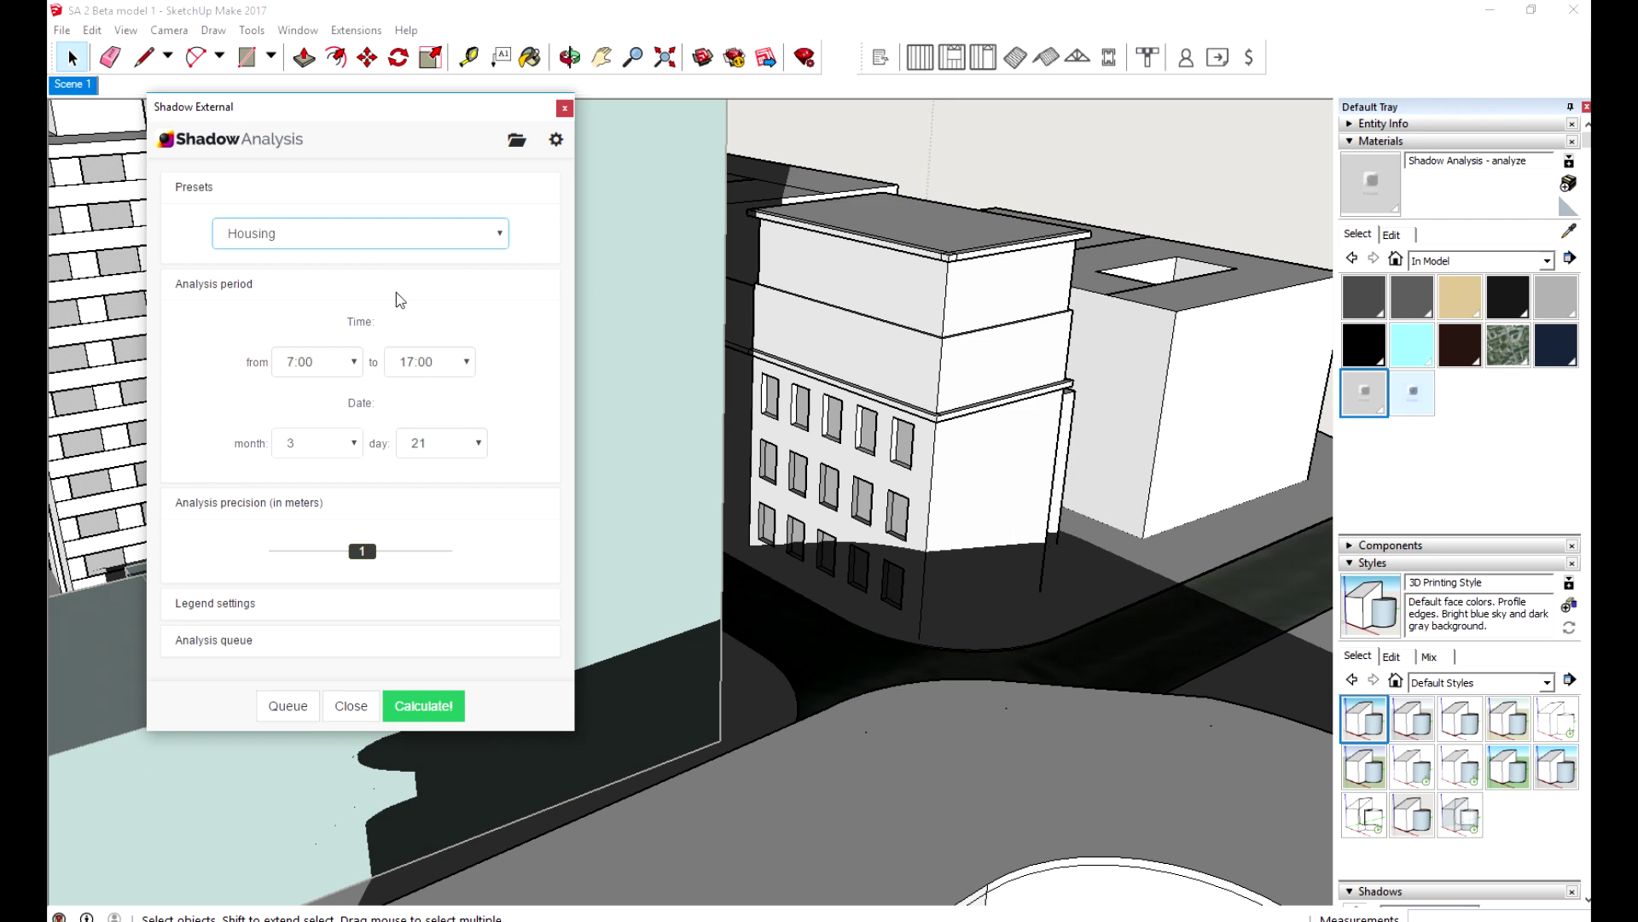
pyautogui.click(355, 444)
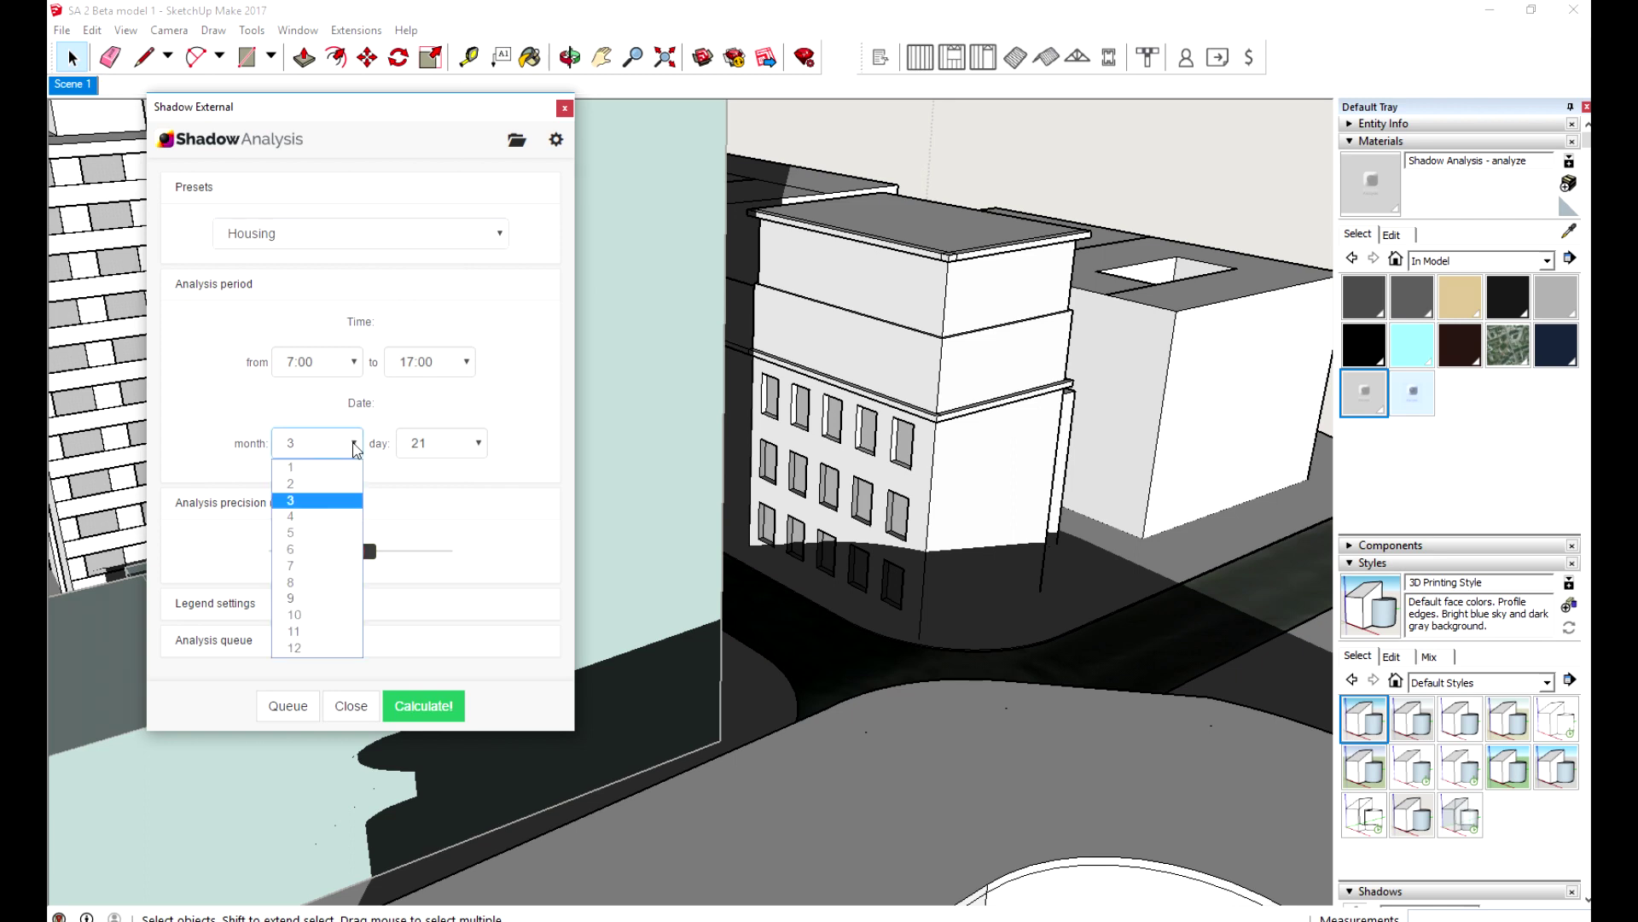
pyautogui.click(301, 599)
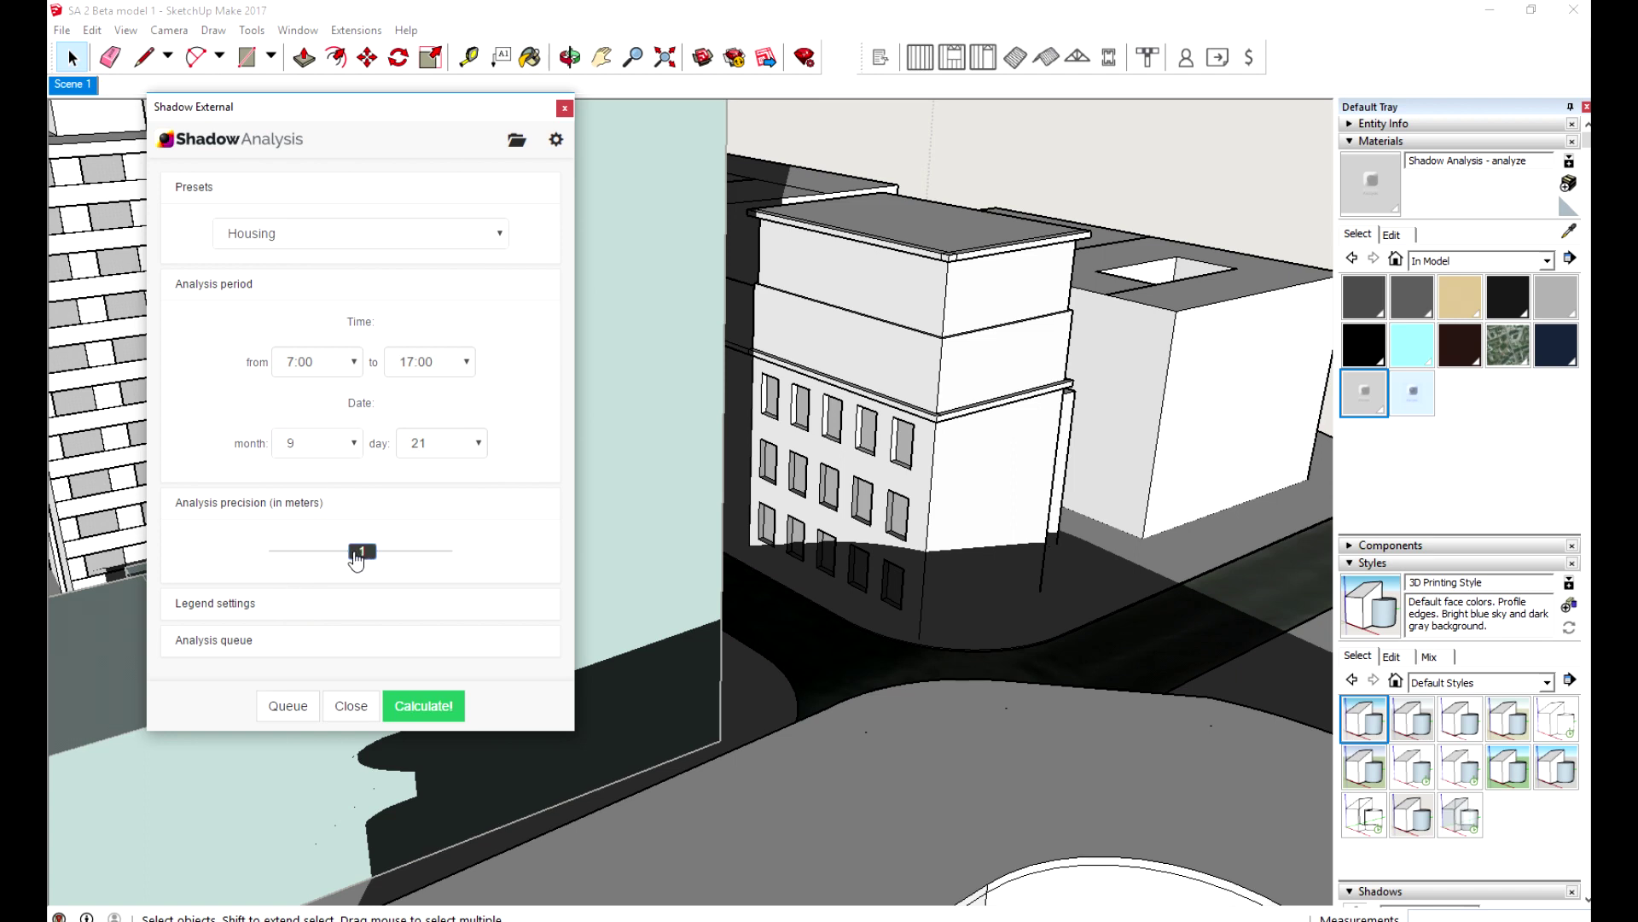
pyautogui.moveTo(357, 555)
pyautogui.mouseDown()
pyautogui.moveTo(317, 563)
pyautogui.moveTo(406, 565)
pyautogui.moveTo(347, 563)
pyautogui.mouseUp()
pyautogui.click(425, 708)
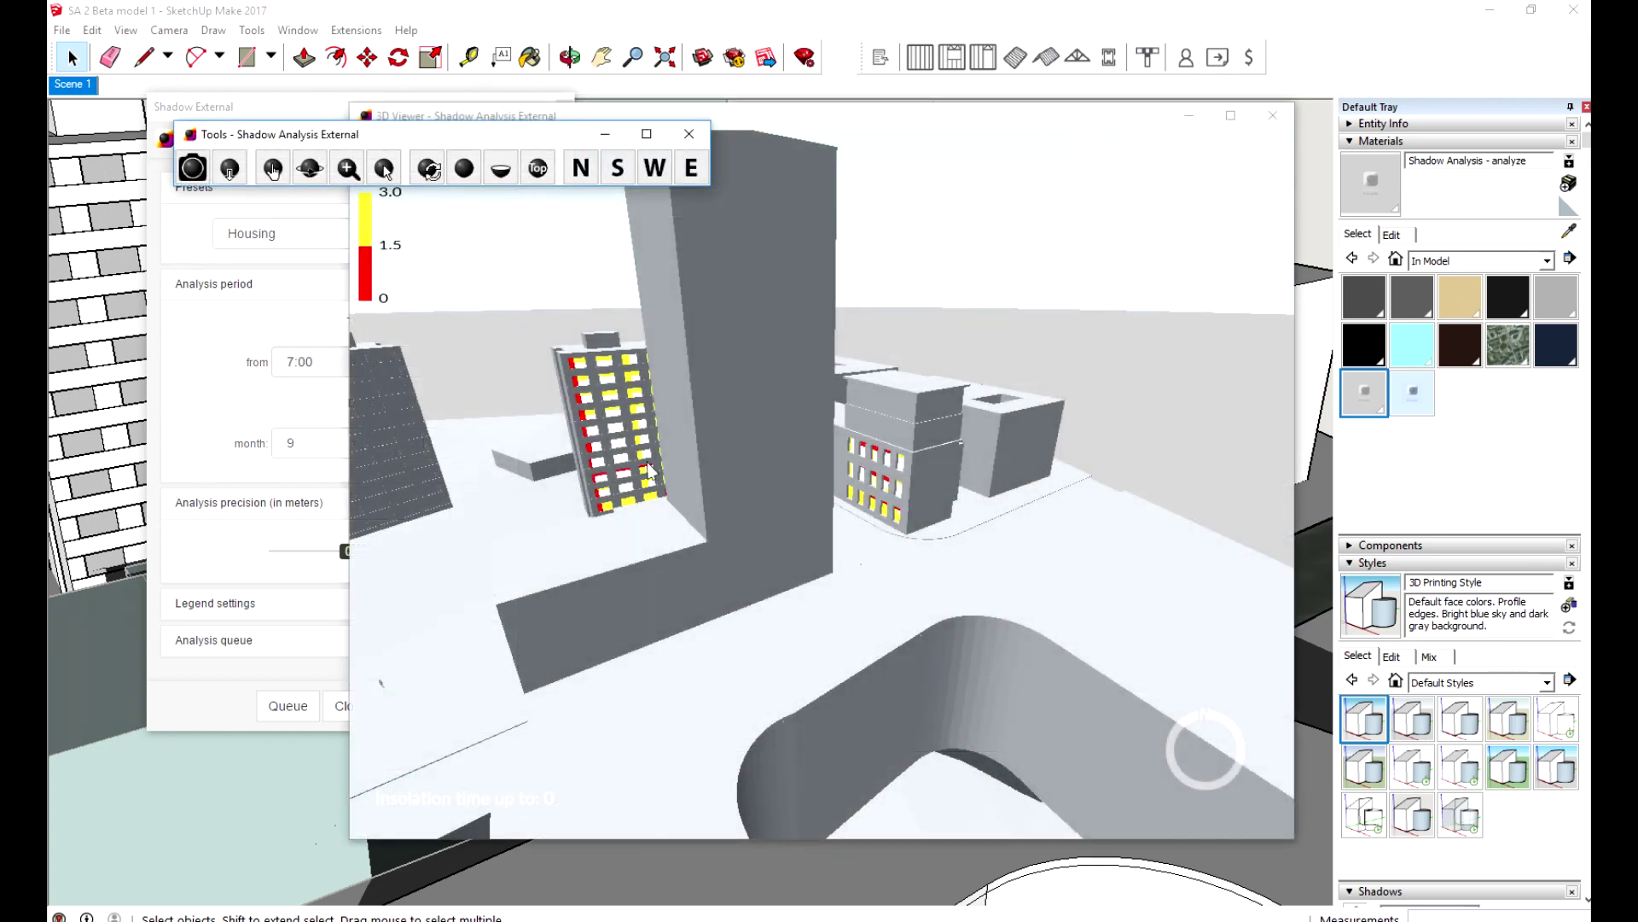
# - Examine the Housing insolation results on the windows of the two buildings beside the tower
pyautogui.moveTo(638, 464); pyautogui.dragTo(768, 461, button='middle')
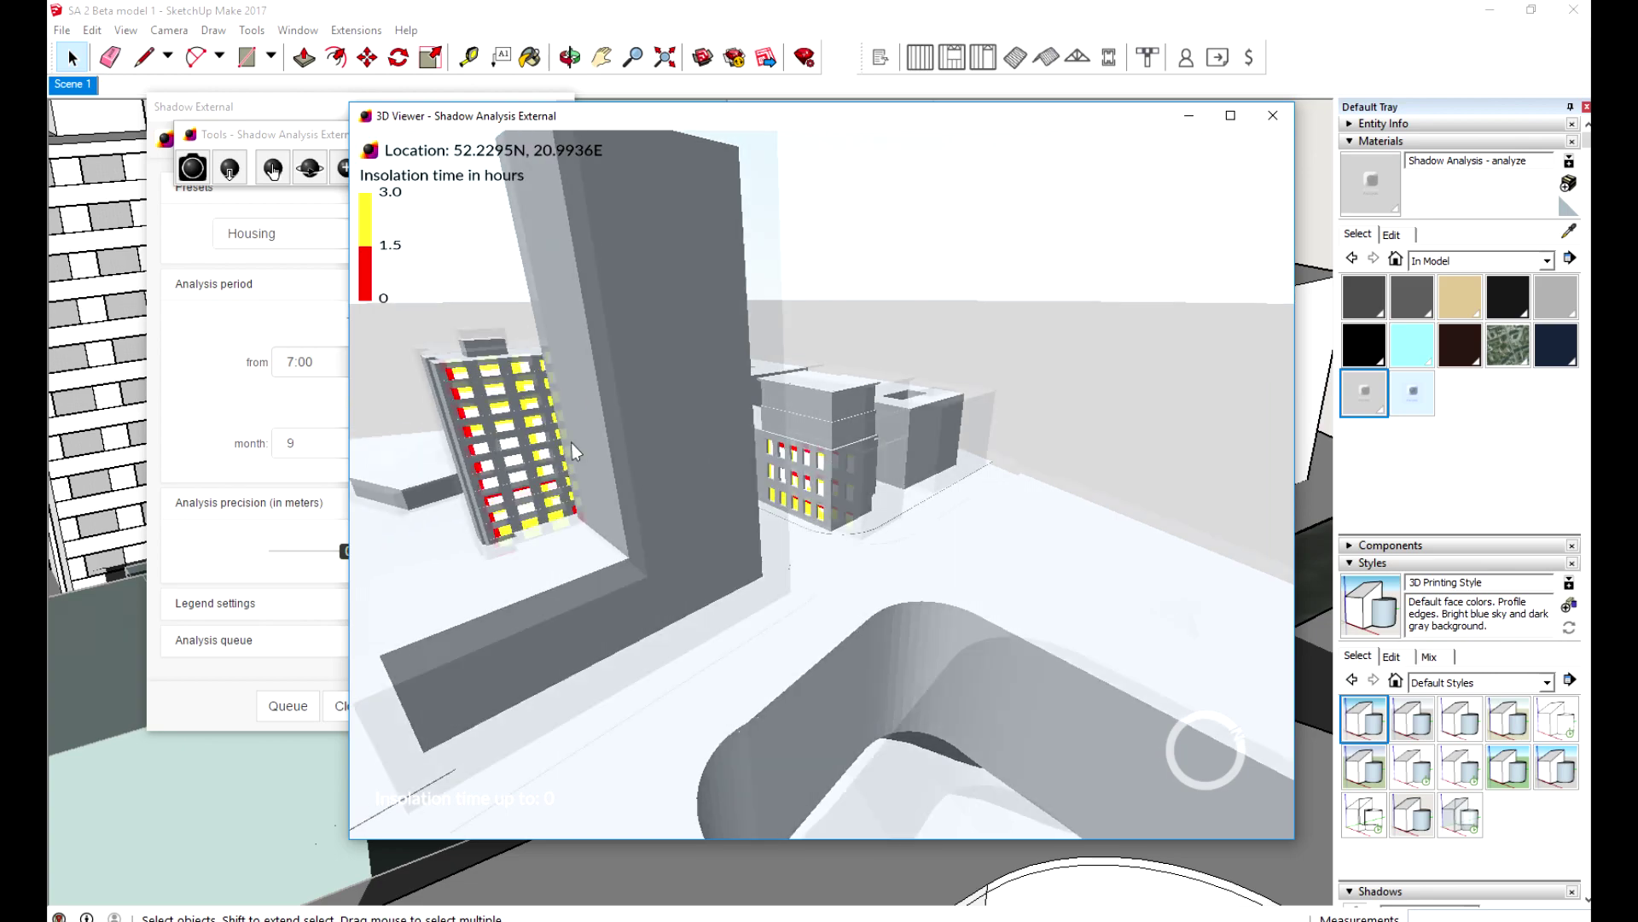
pyautogui.scroll(4, 491, 437)
pyautogui.scroll(3, 491, 436)
pyautogui.moveTo(664, 634); pyautogui.dragTo(685, 590, button='middle')
pyautogui.moveTo(686, 591)
pyautogui.mouseDown()
pyautogui.moveTo(636, 622)
pyautogui.moveTo(587, 594)
pyautogui.moveTo(711, 671)
pyautogui.moveTo(715, 717)
pyautogui.mouseUp()
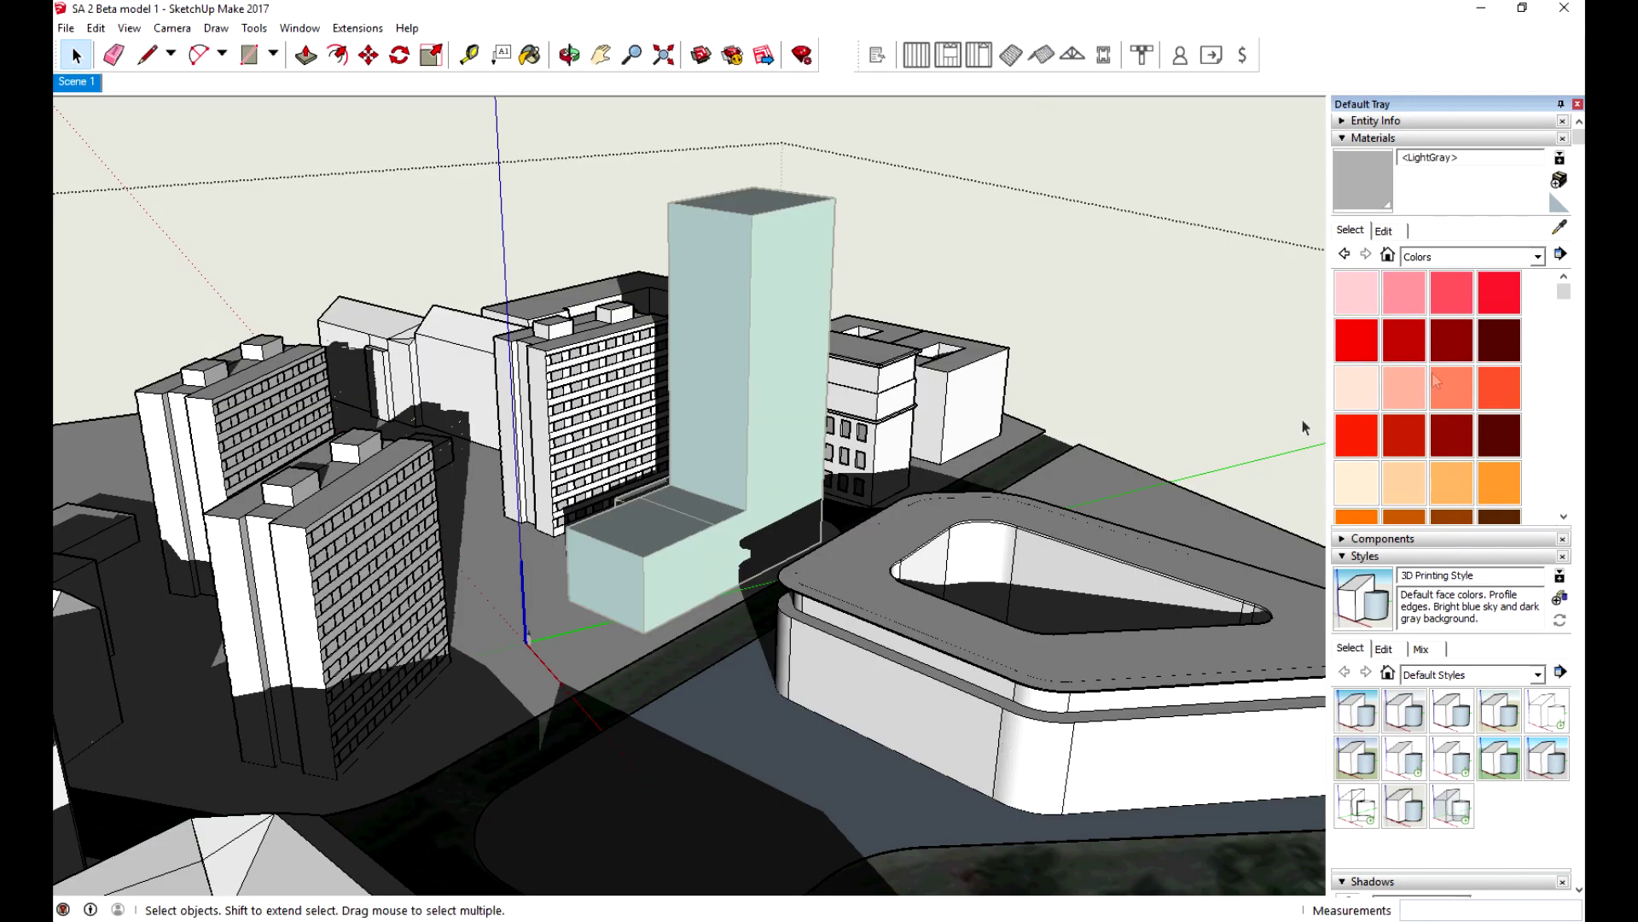
# - Show the In Model materials and pick Shadow Analysis - analyze, then return to selecting
pyautogui.click(1538, 257)
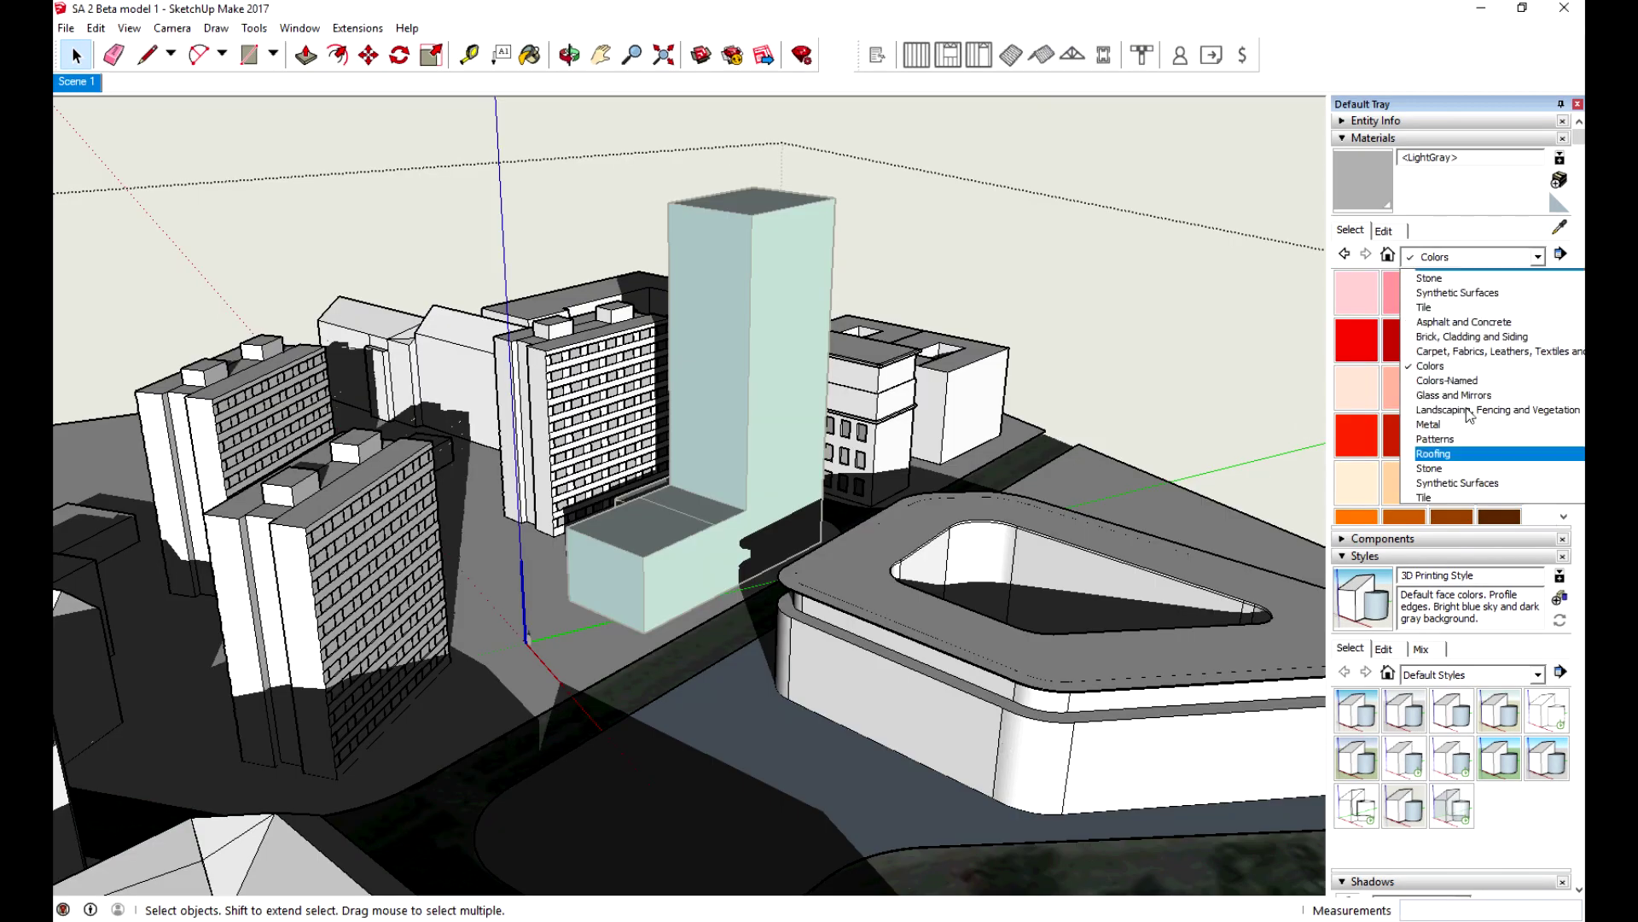
pyautogui.click(1440, 276)
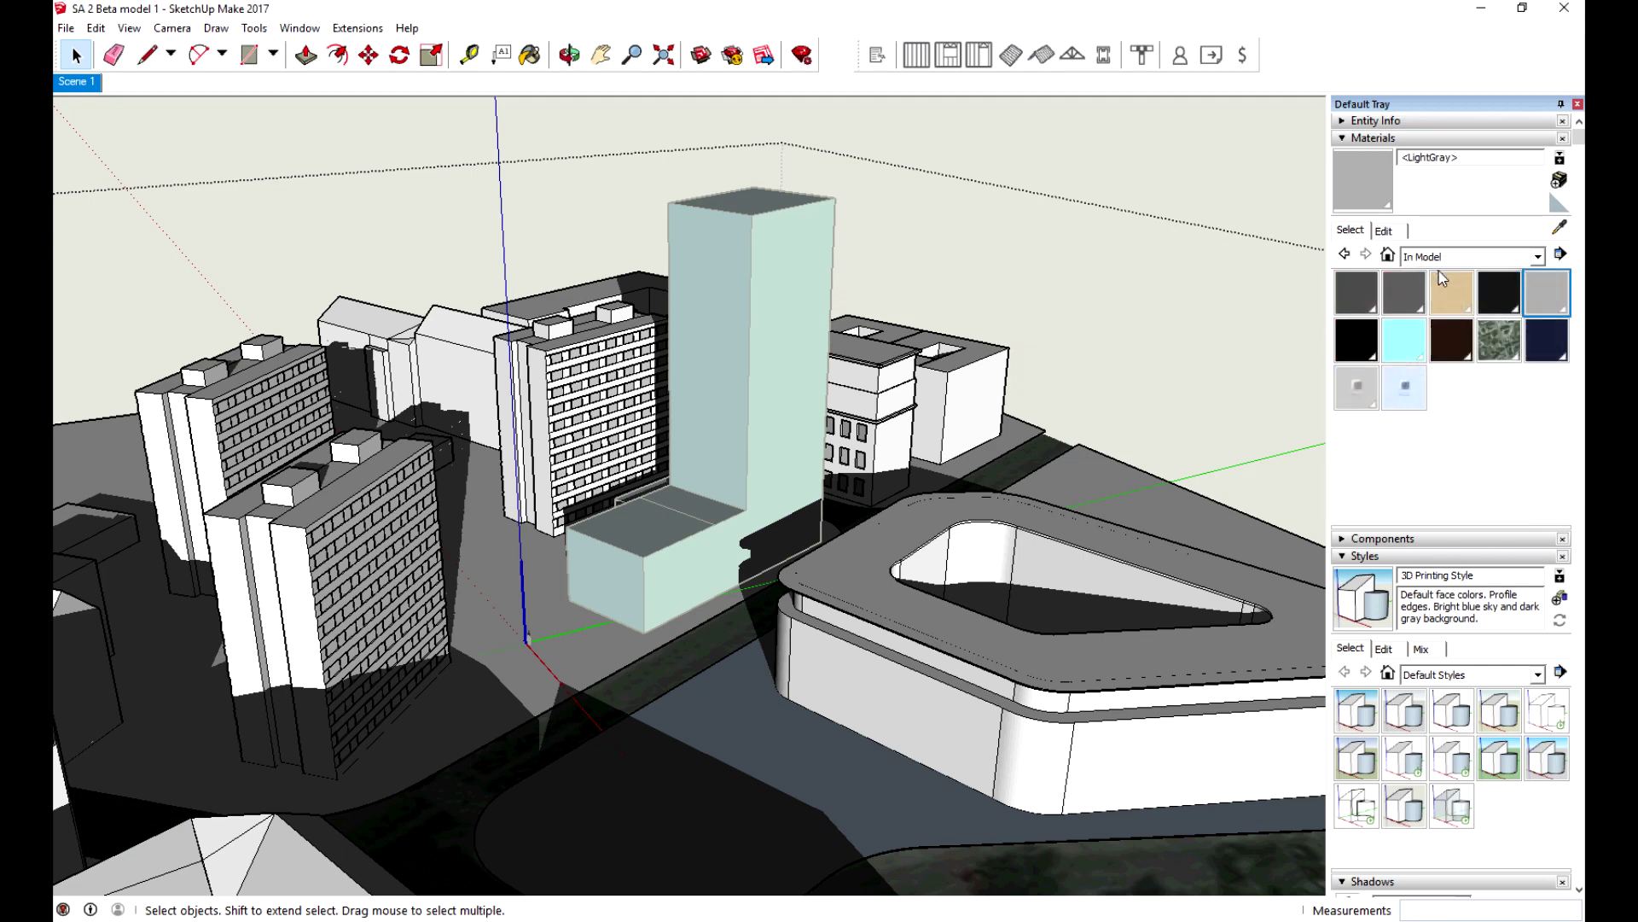
pyautogui.click(1358, 395)
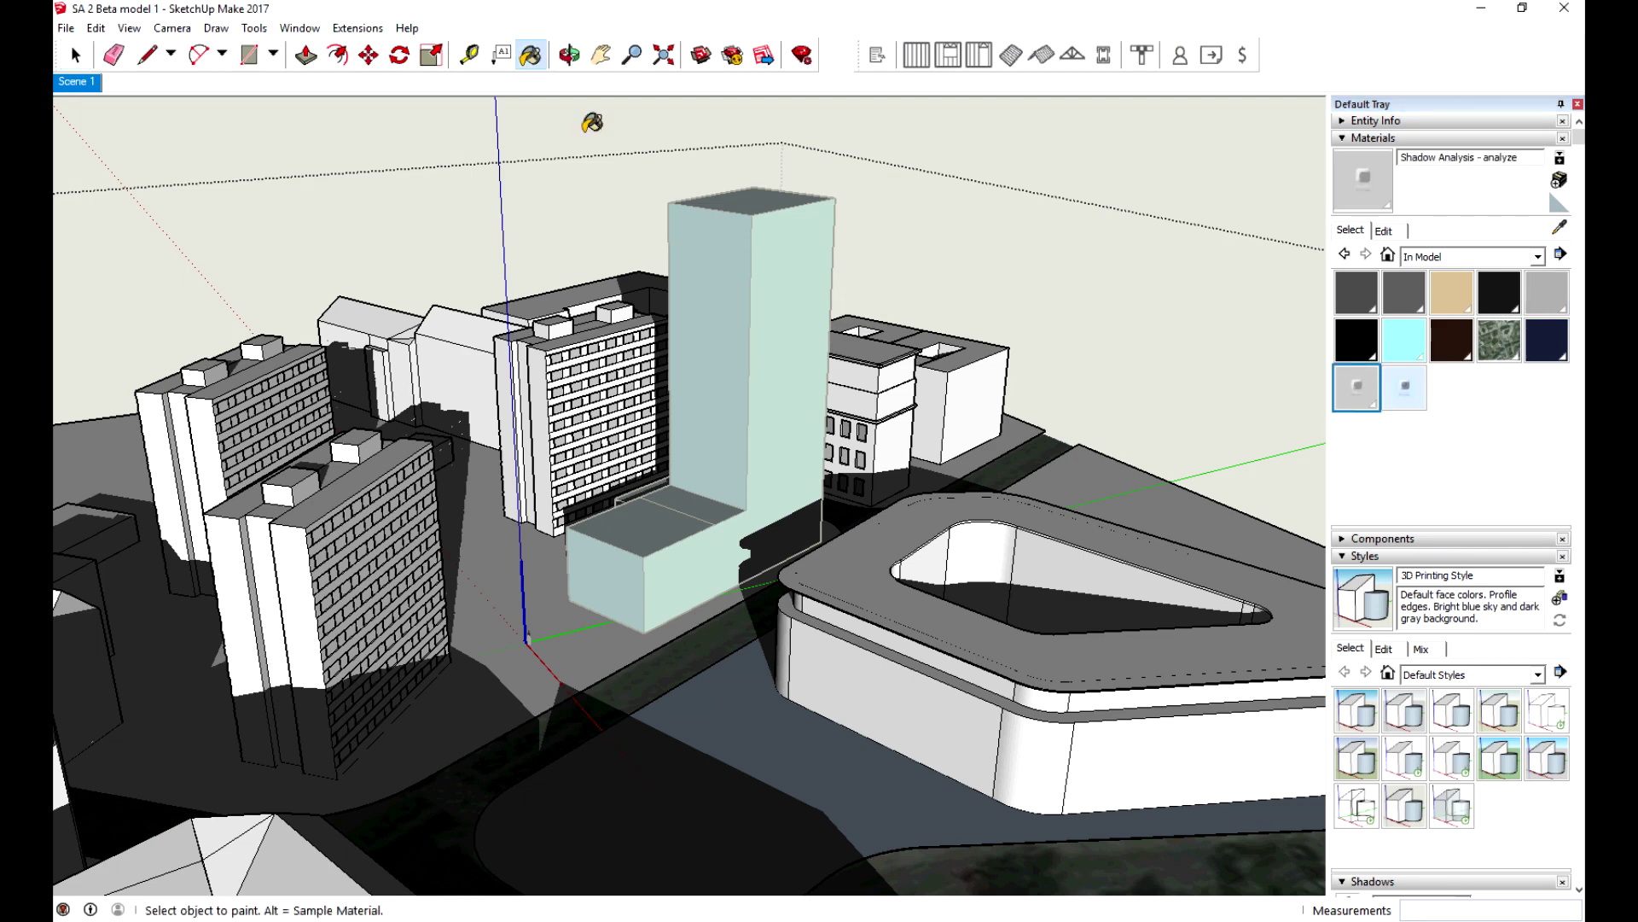
pyautogui.press('space')
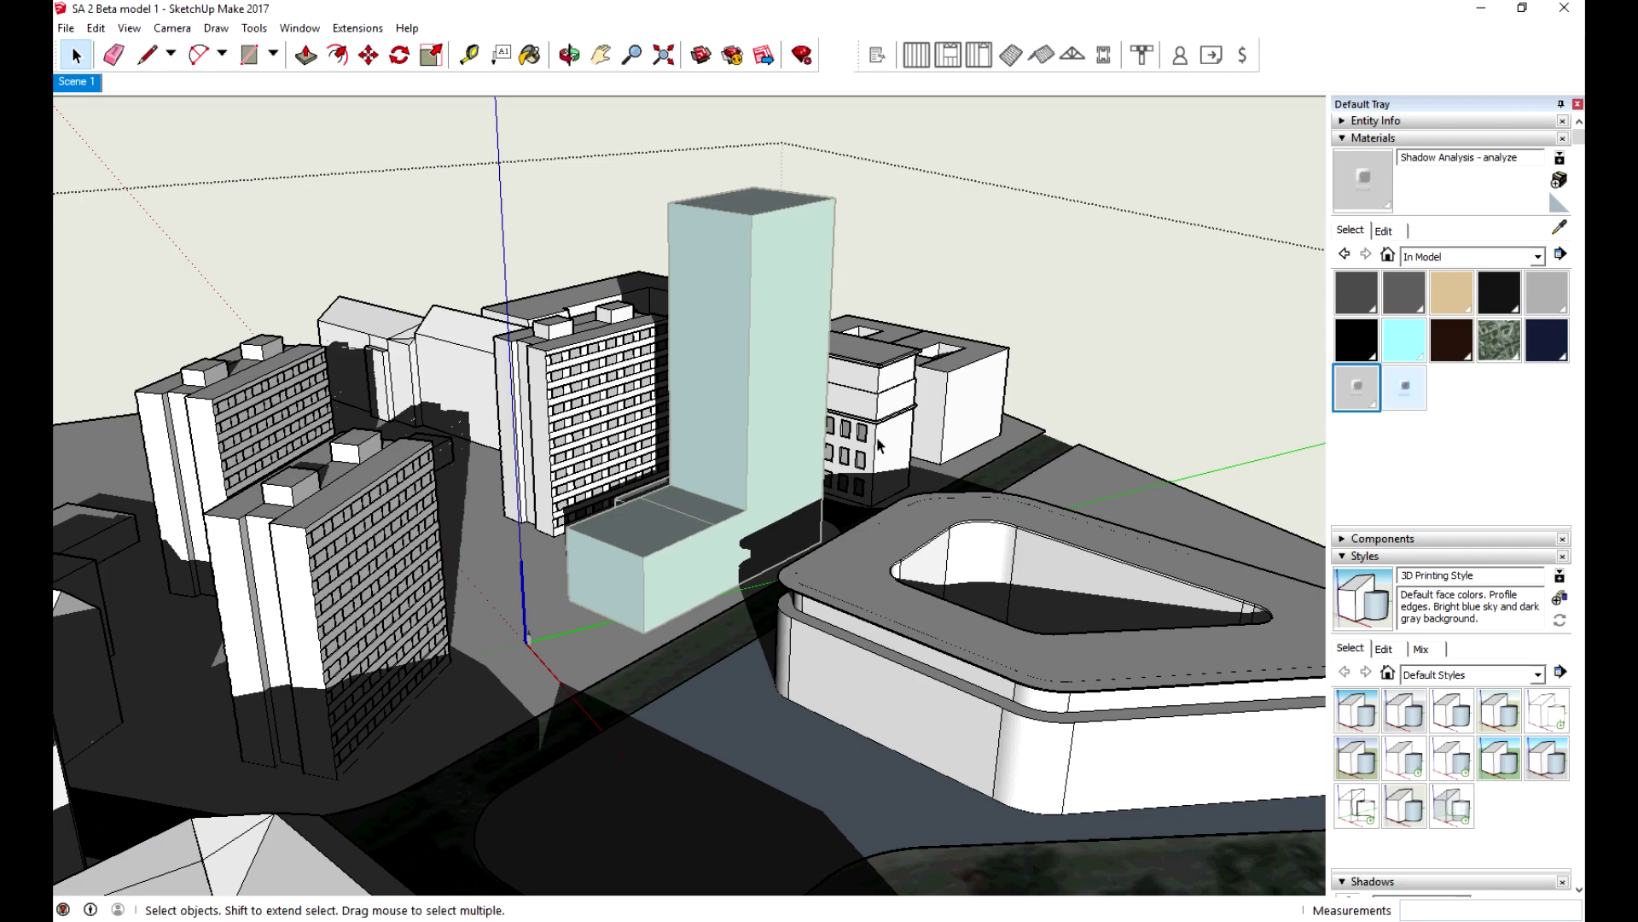
# - Open the nested groups of the small windowed building behind the tower for editing
pyautogui.hotkey('ctrl', 'a')
pyautogui.scroll(6, 879, 444)
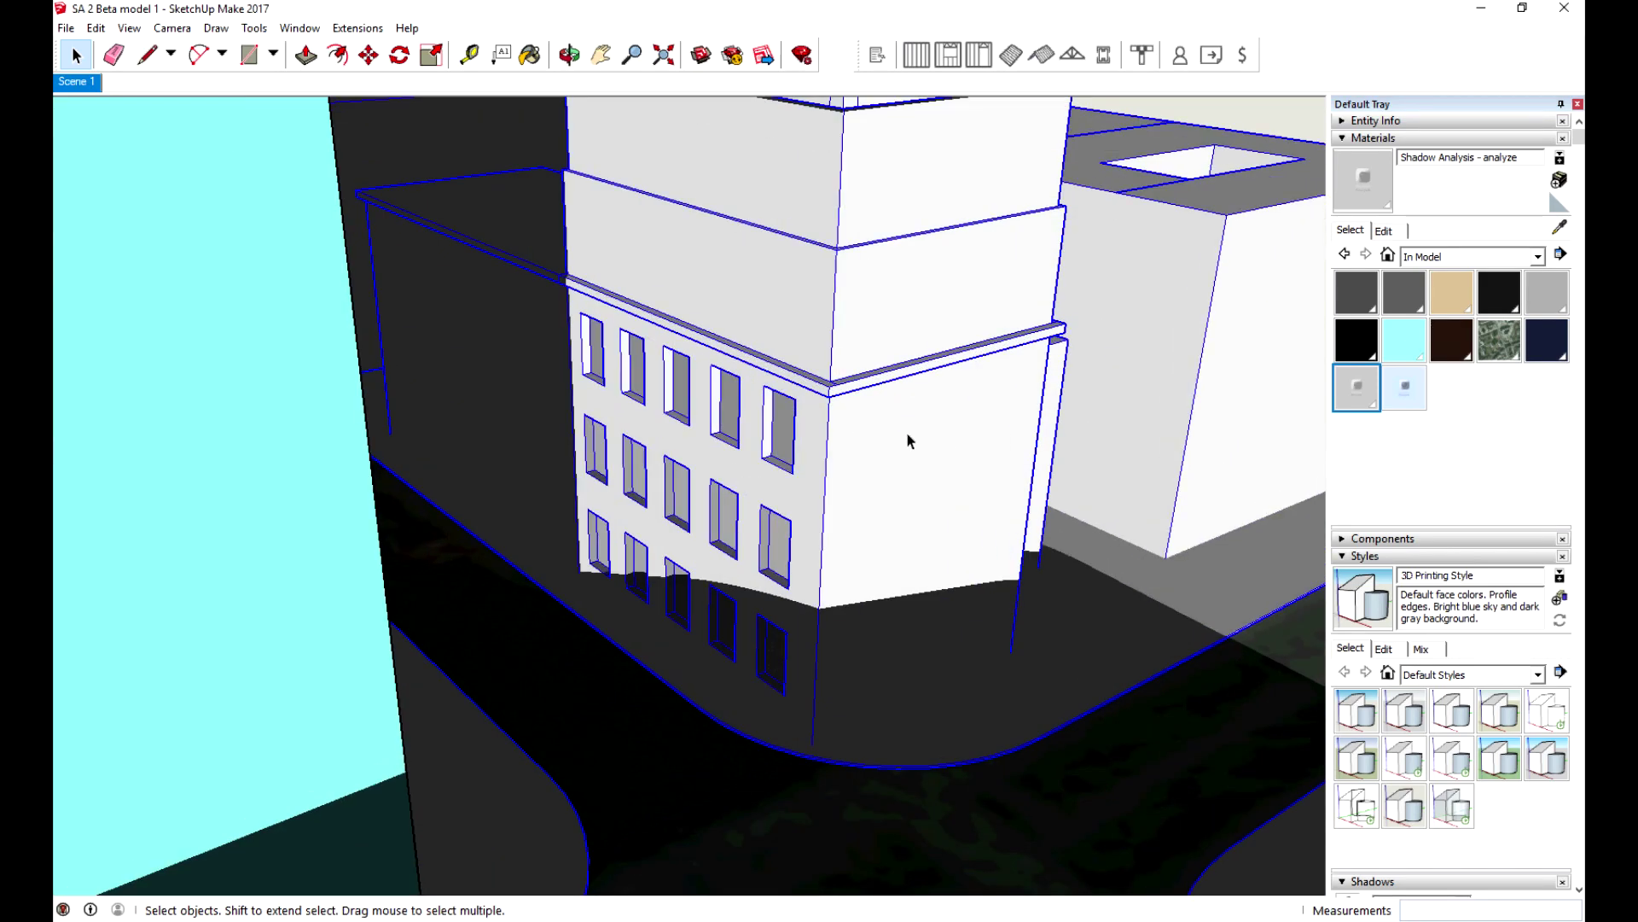
pyautogui.hotkey('ctrl', 't')
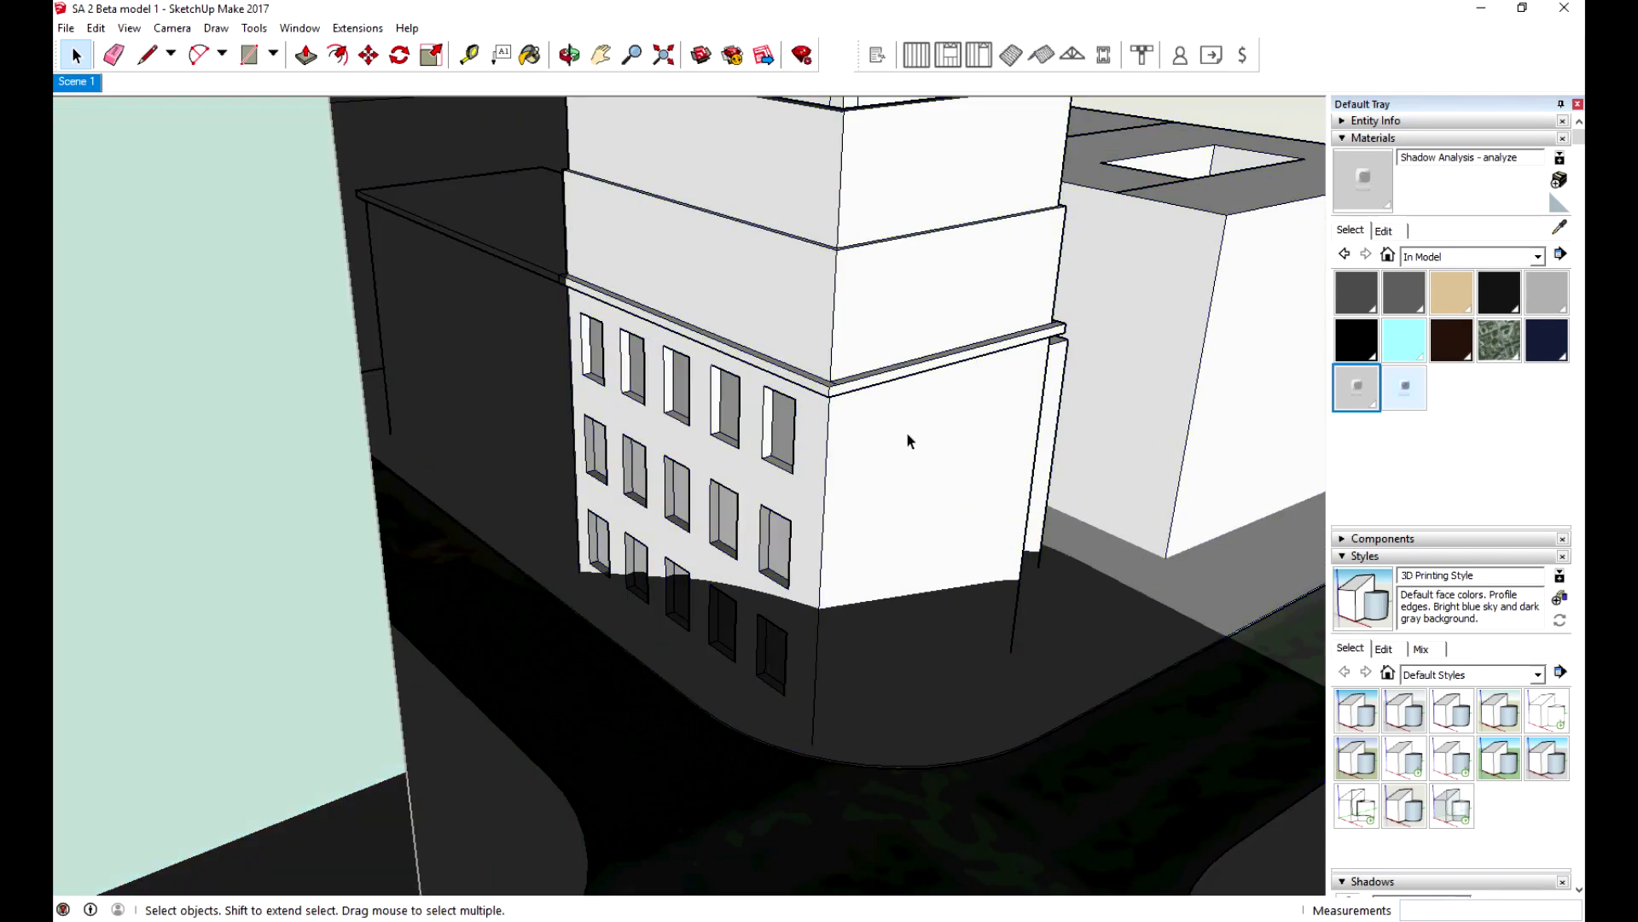
pyautogui.hotkey('ctrl', 'a')
pyautogui.scroll(5, 873, 495)
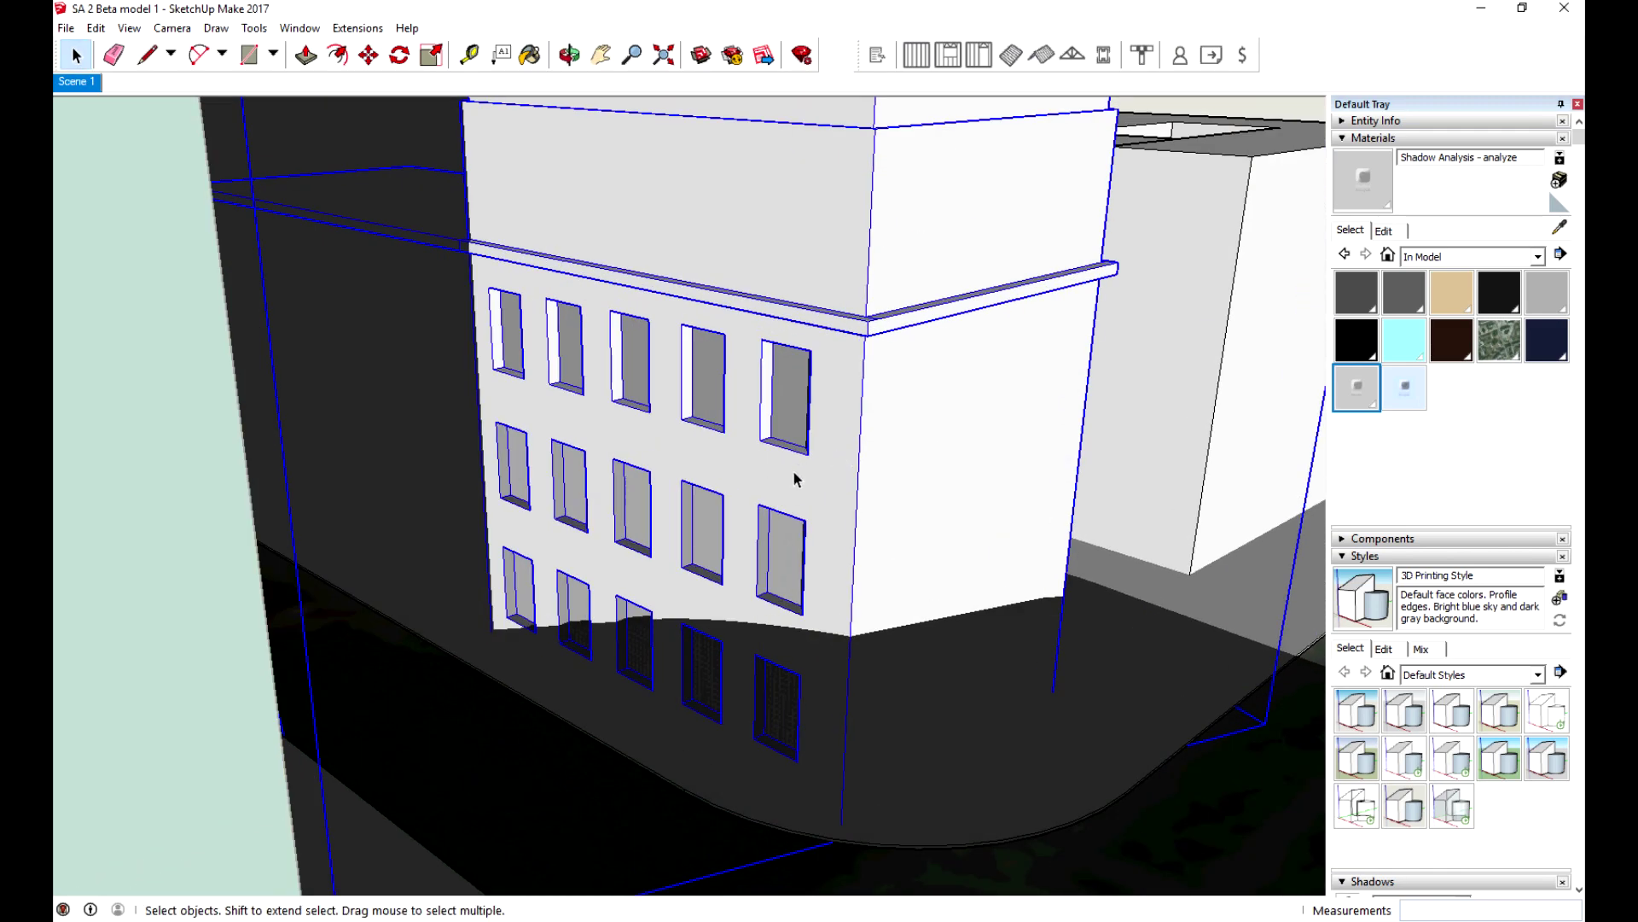
pyautogui.hotkey('ctrl', 't')
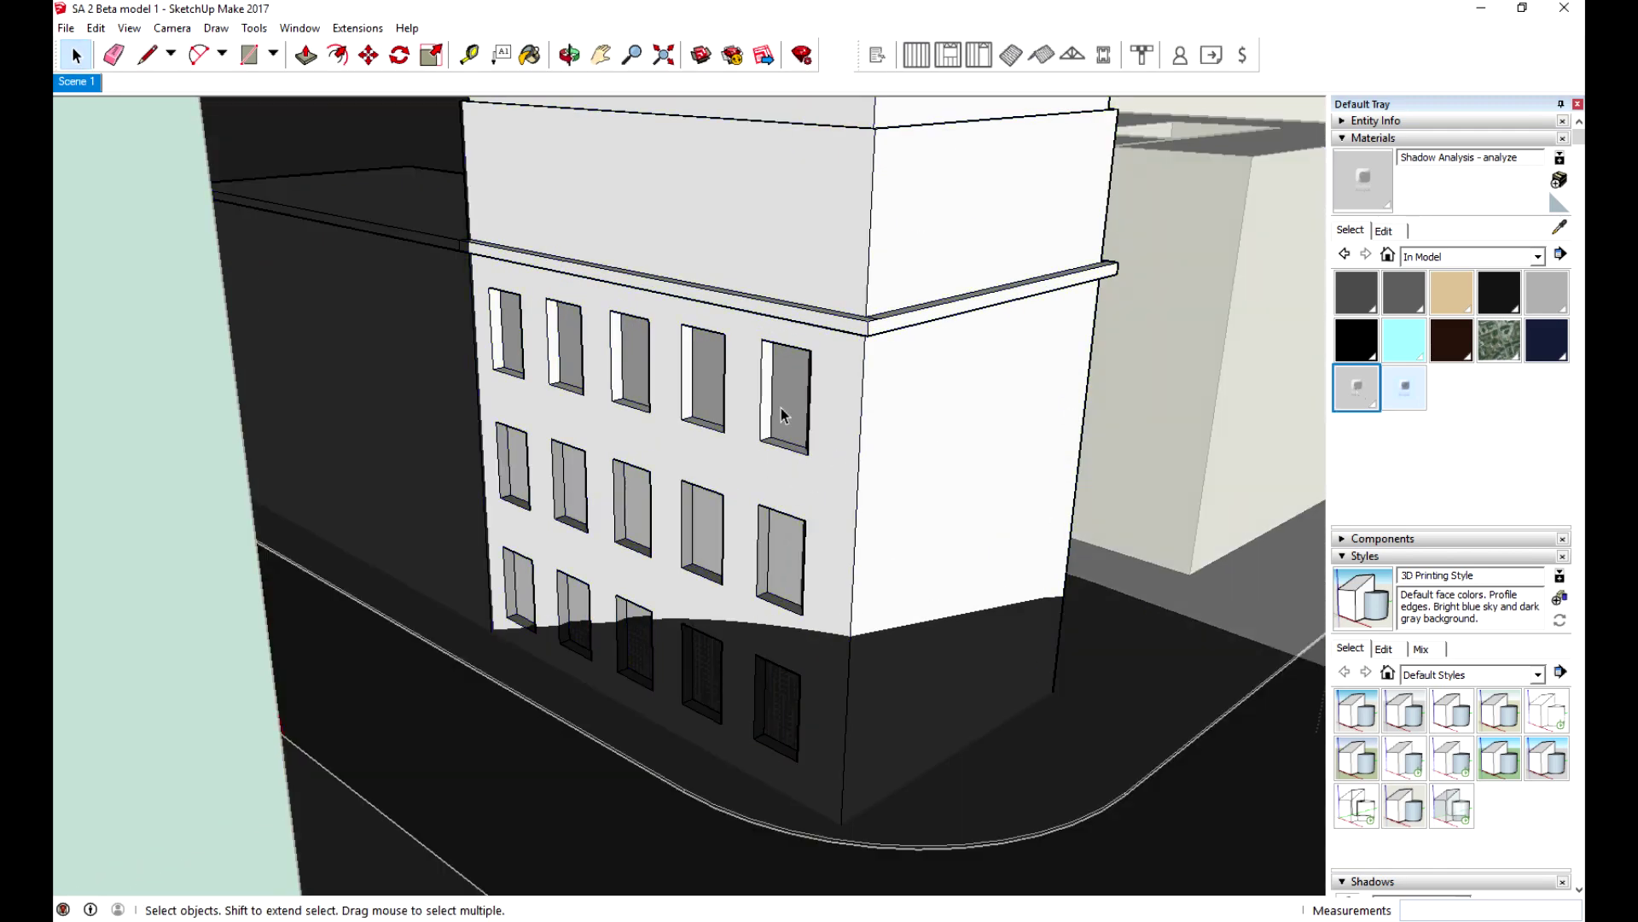
# - Select the pane of the upper window nearest the building's corner and choose the Shadow Analysis - analyze material
pyautogui.click(783, 416)
pyautogui.click(1357, 386)
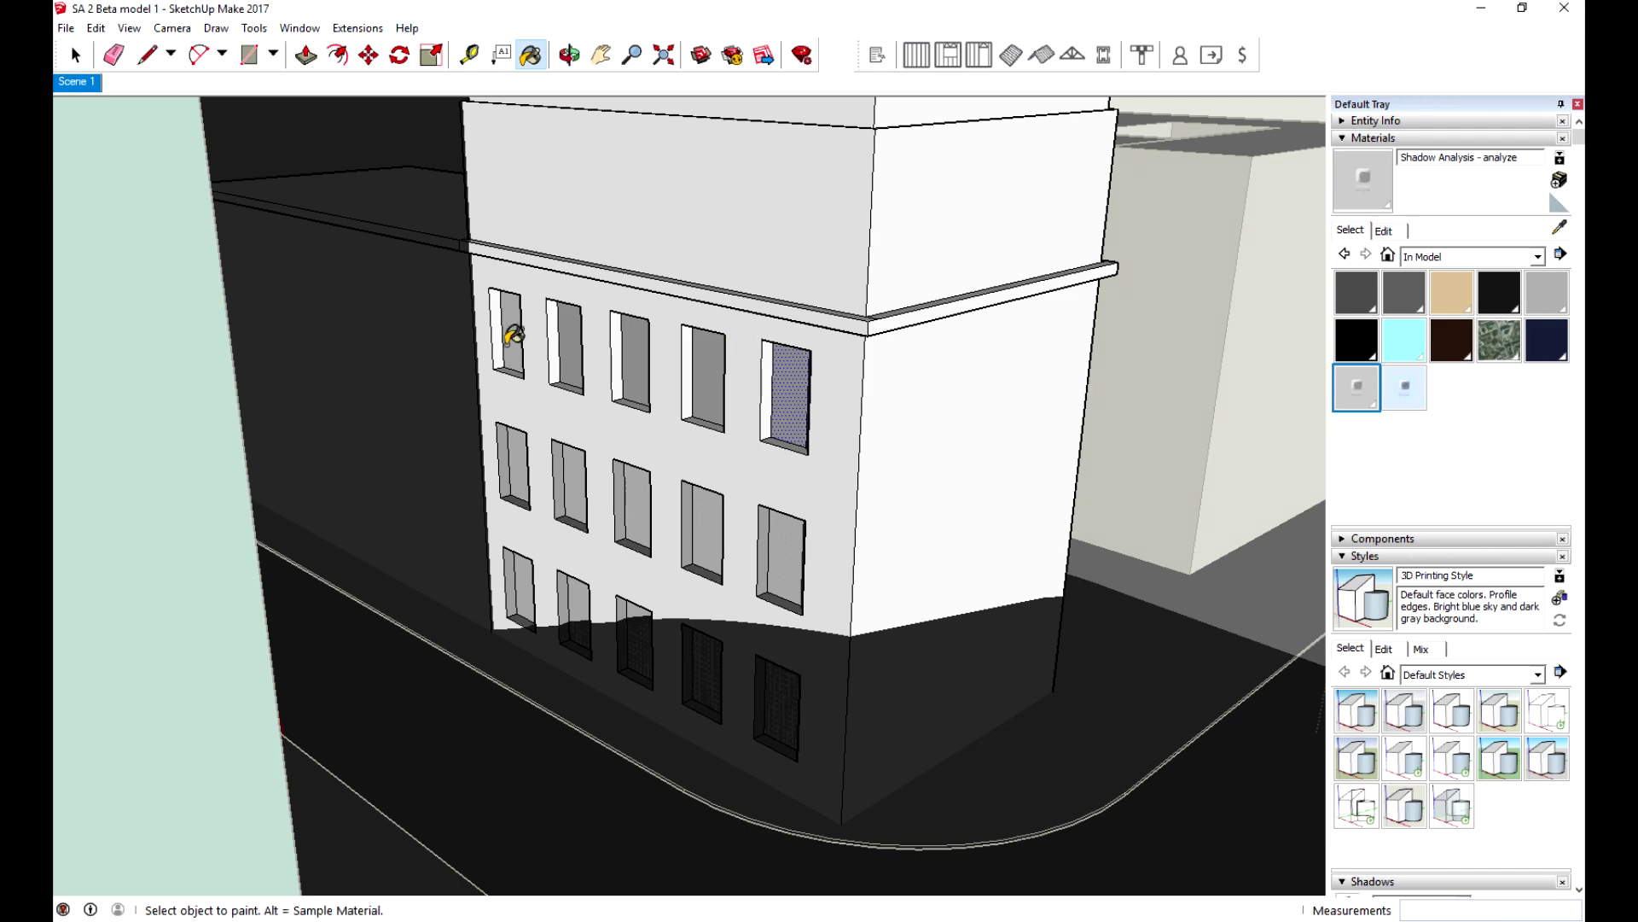
pyautogui.press('space')
# - Open the Shadow Analysis extension and calculate with default settings, 7:00 to 17:00 on March 21, at precision 1
pyautogui.scroll(-8, 1152, 220)
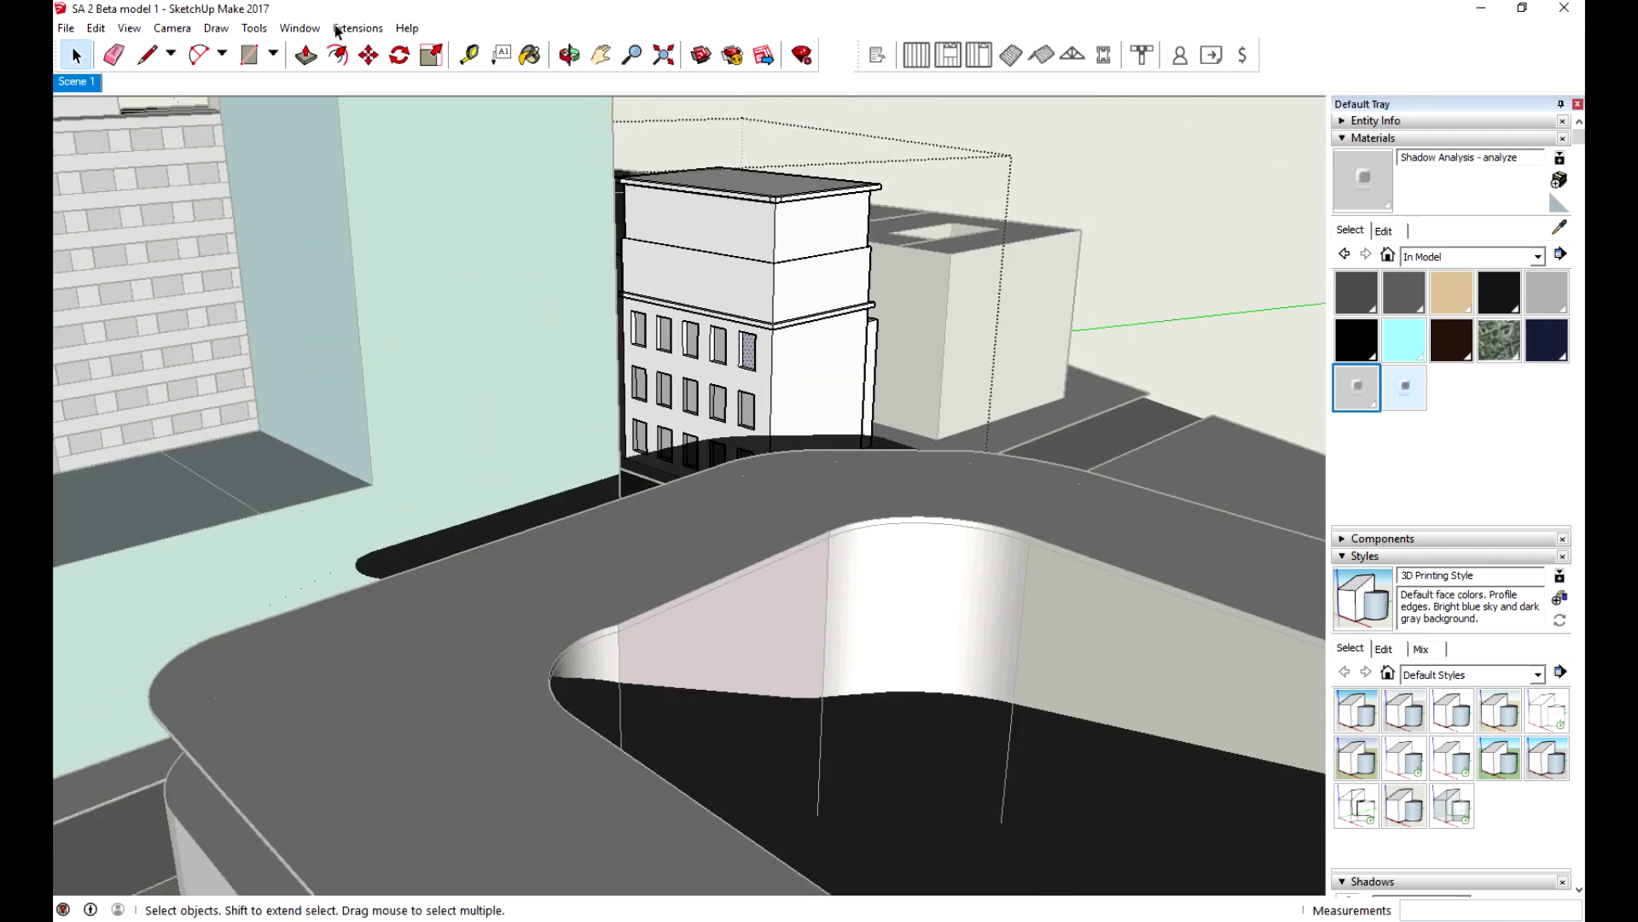
pyautogui.click(337, 28)
pyautogui.click(376, 45)
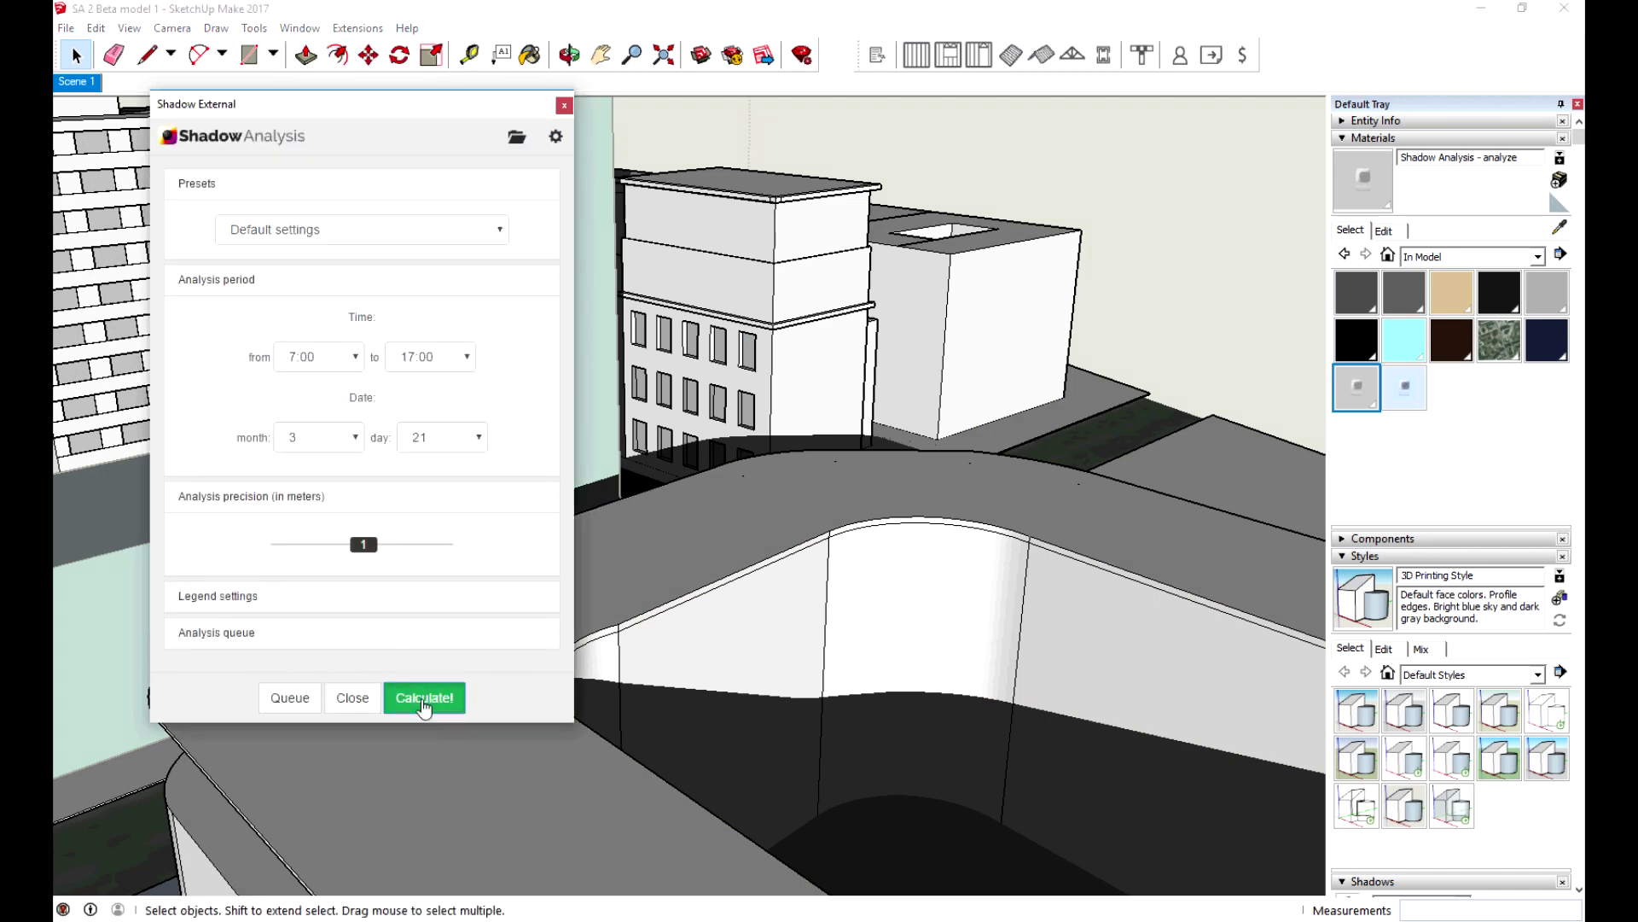
pyautogui.click(424, 700)
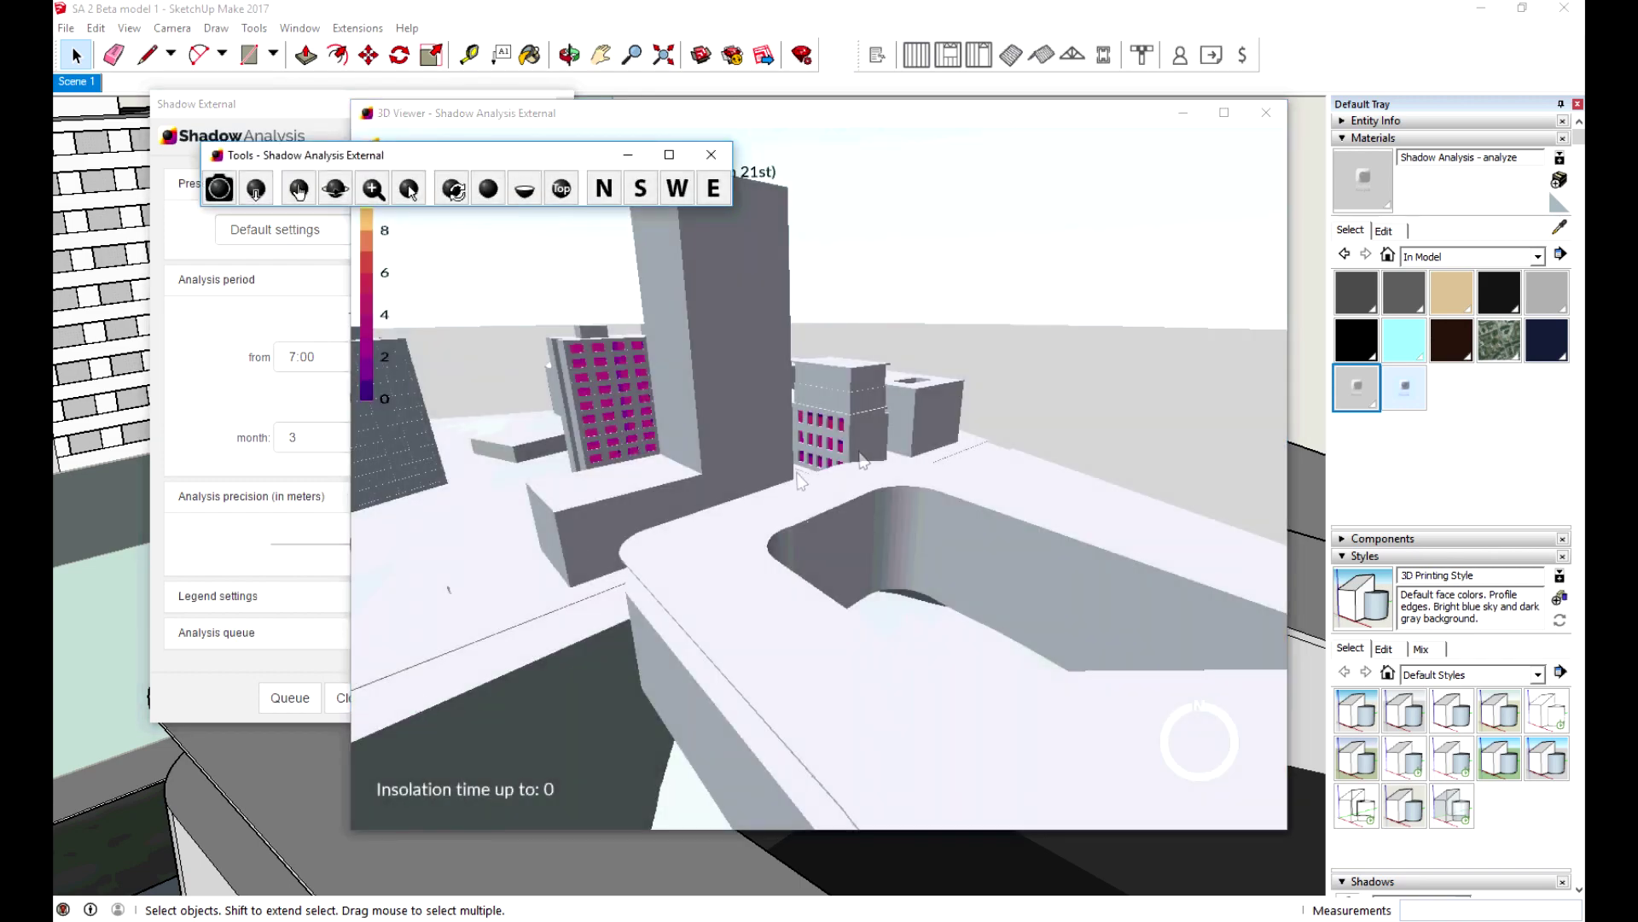
# - Inspect the insolation colours on the small building's windows in the 3D result
pyautogui.moveTo(863, 454); pyautogui.dragTo(830, 478)
pyautogui.scroll(5, 879, 397)
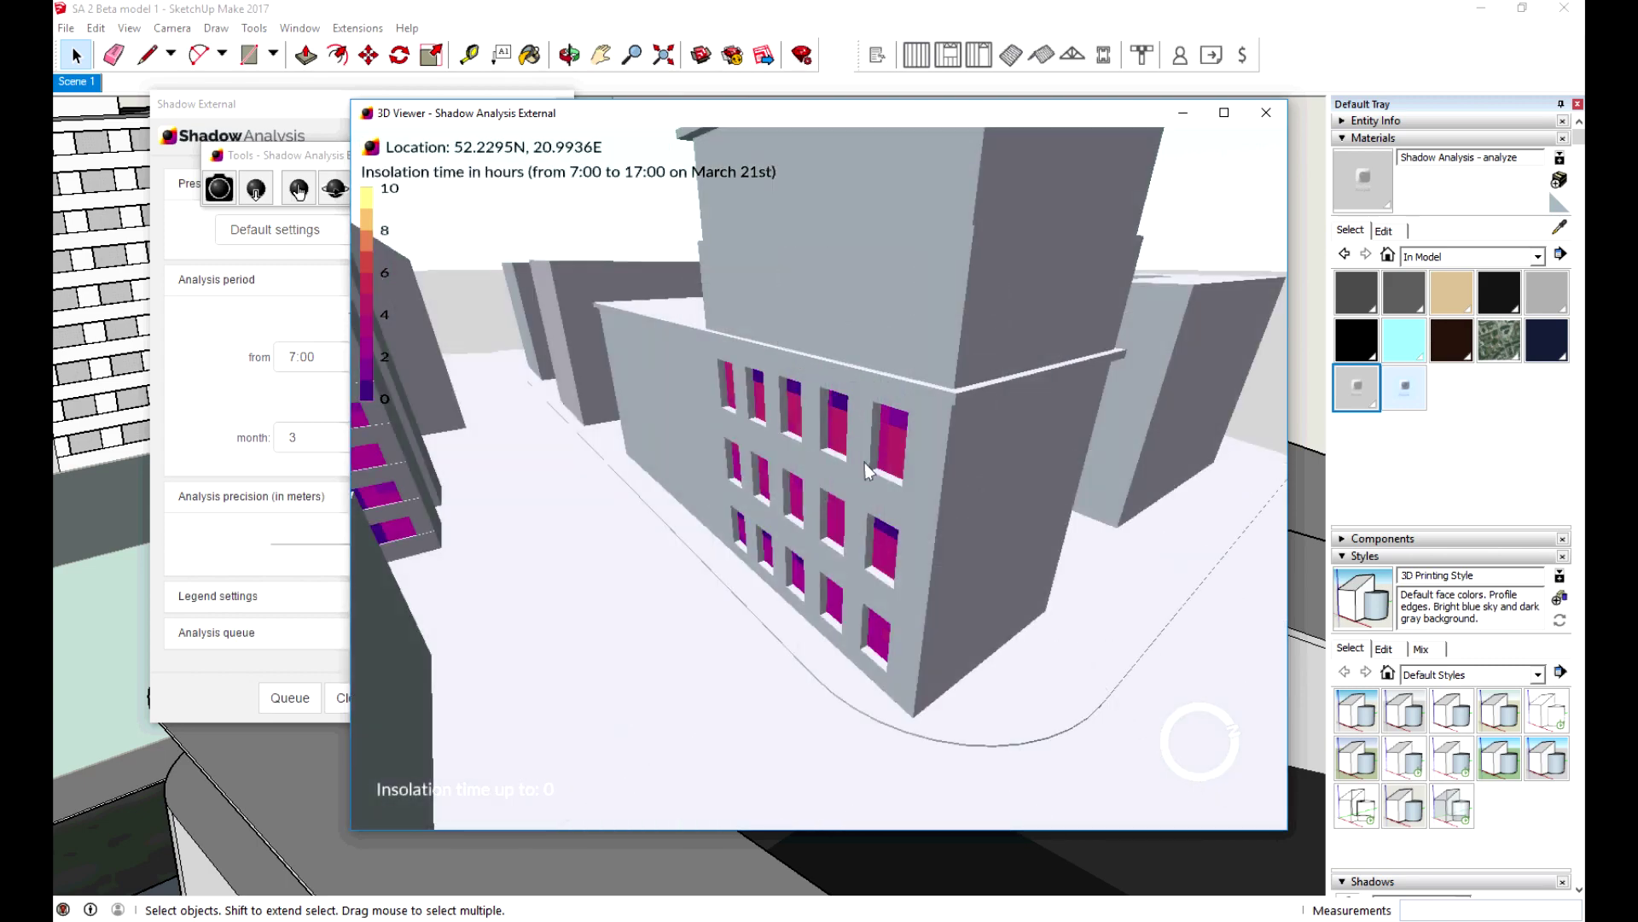
pyautogui.moveTo(866, 469); pyautogui.dragTo(1035, 351)
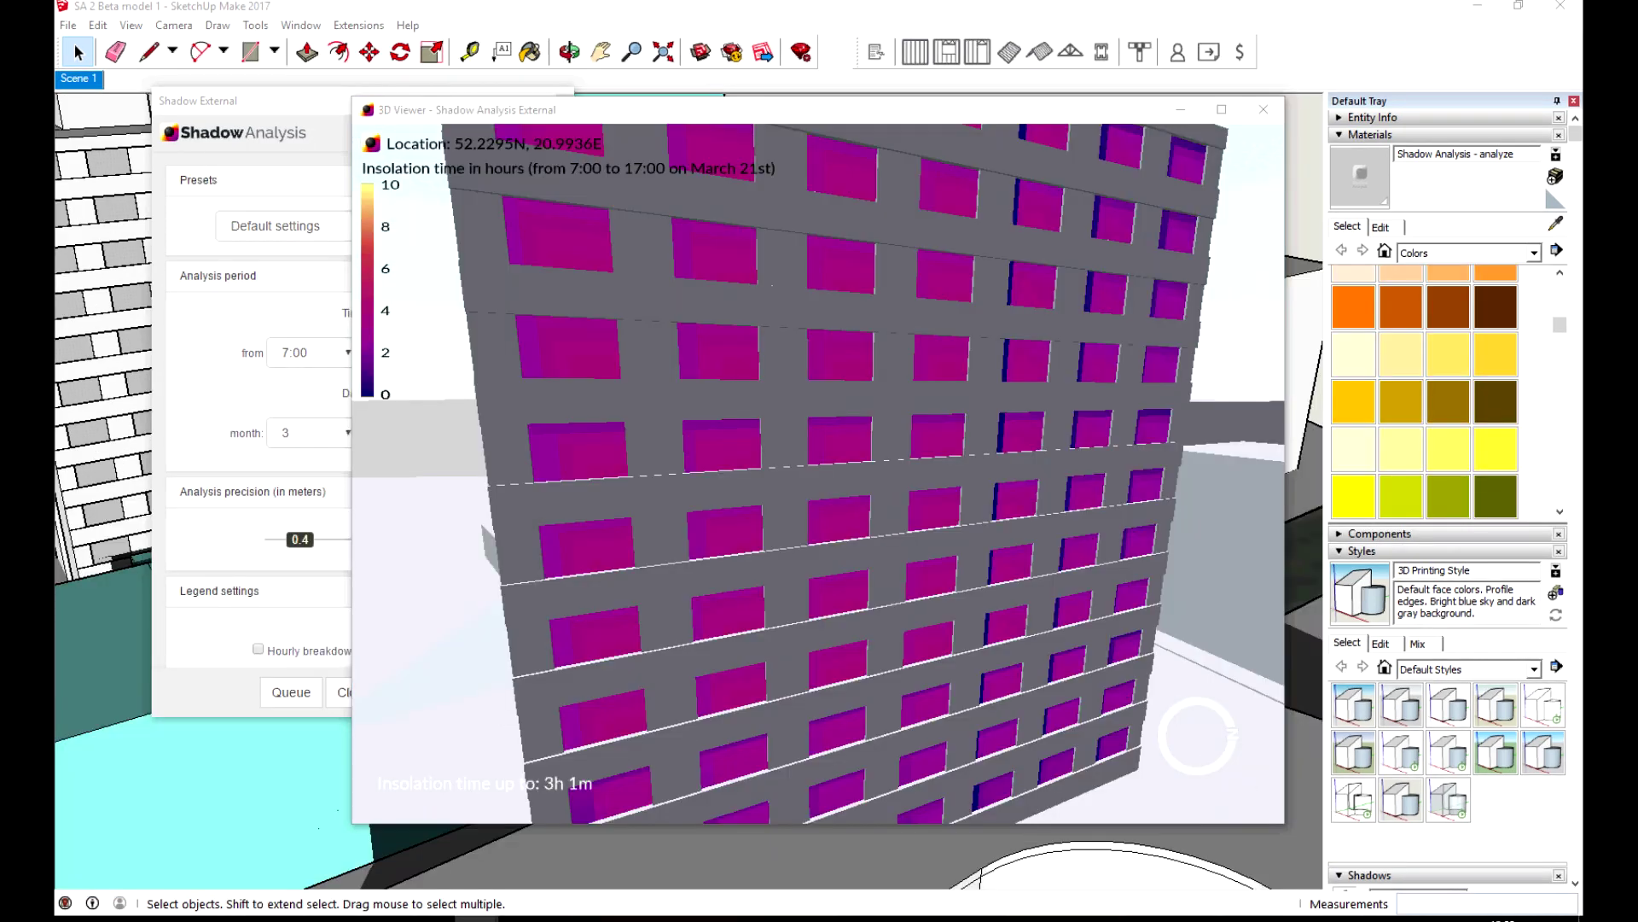
# - Set the analysis precision to 0.9 m and add the default settings analysis to the queue
pyautogui.click(287, 122)
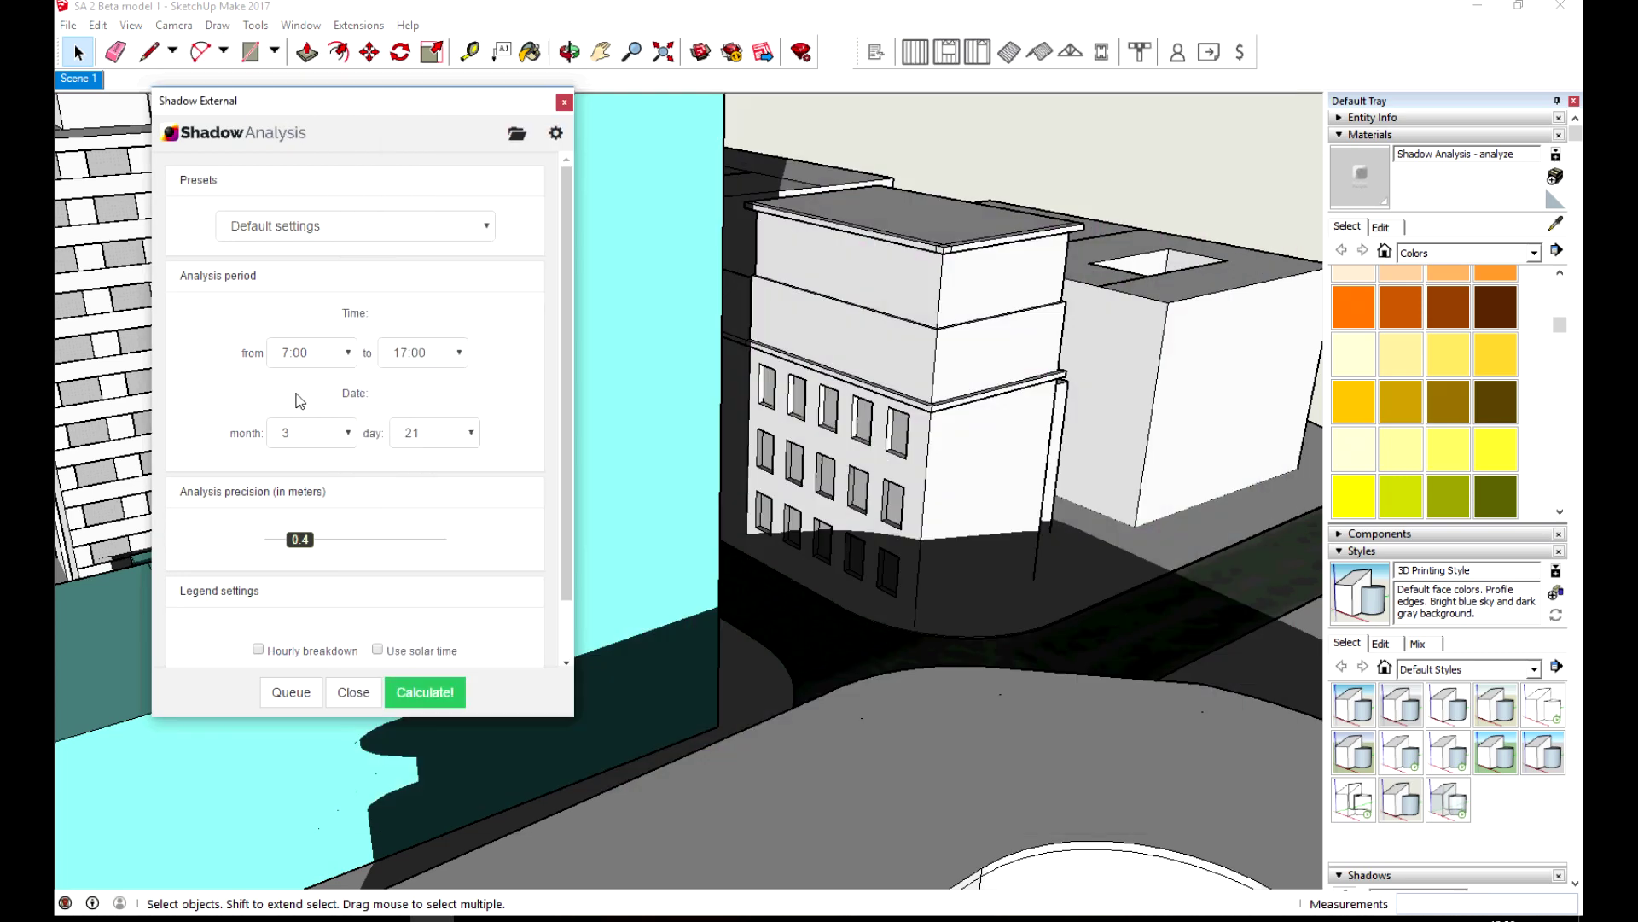
pyautogui.moveTo(299, 547); pyautogui.dragTo(345, 547)
pyautogui.click(289, 694)
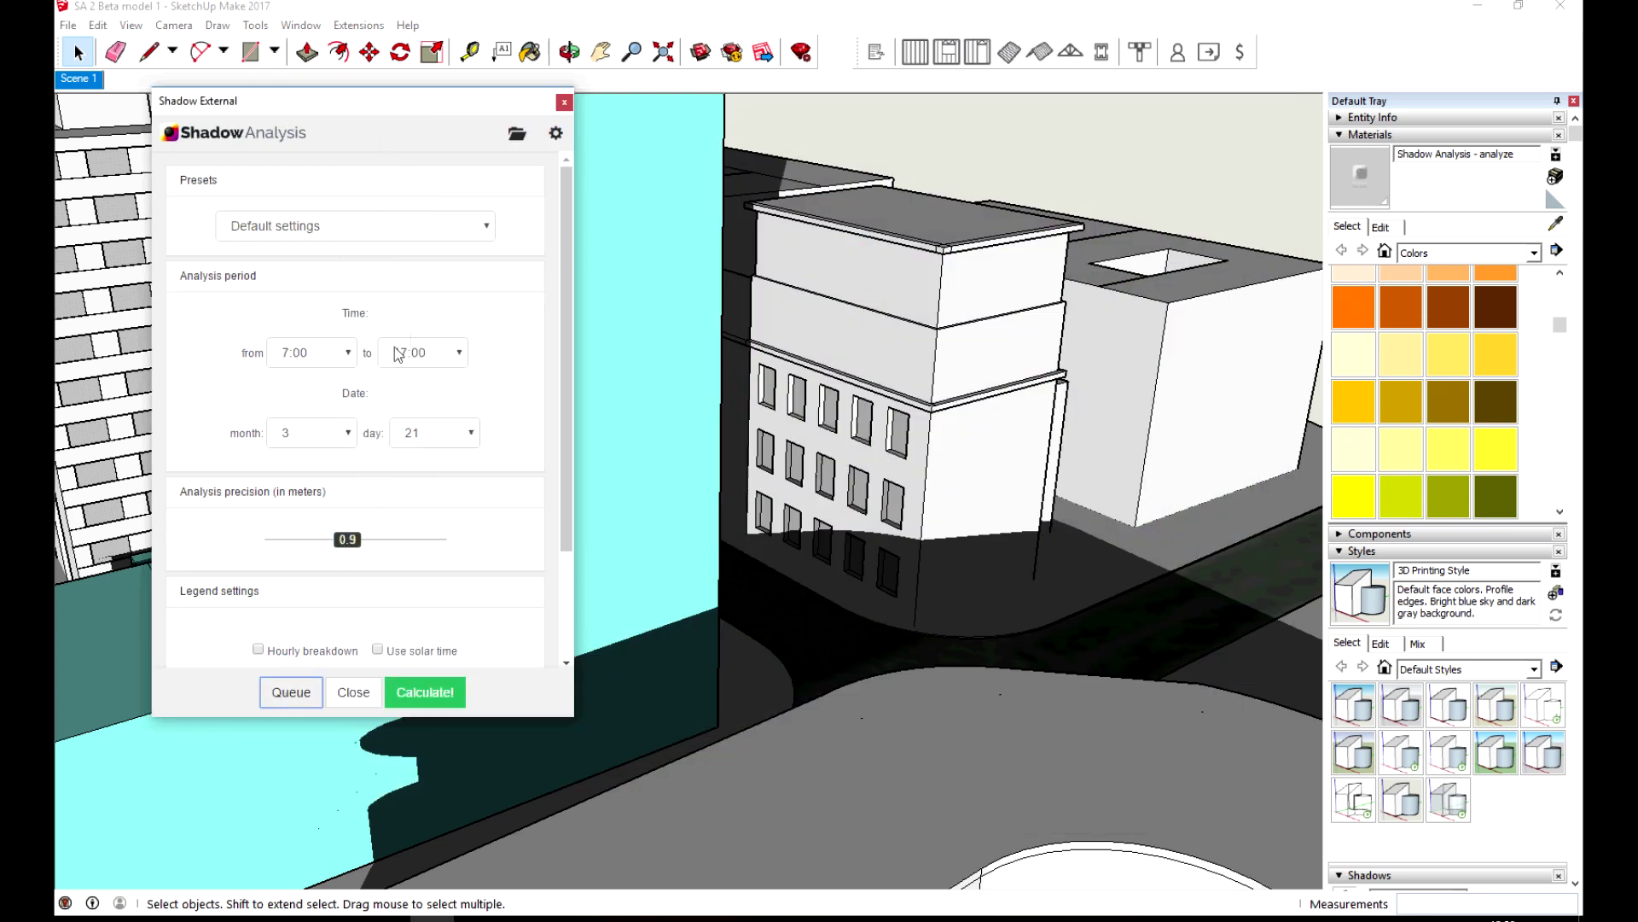
pyautogui.scroll(-2, 560, 336)
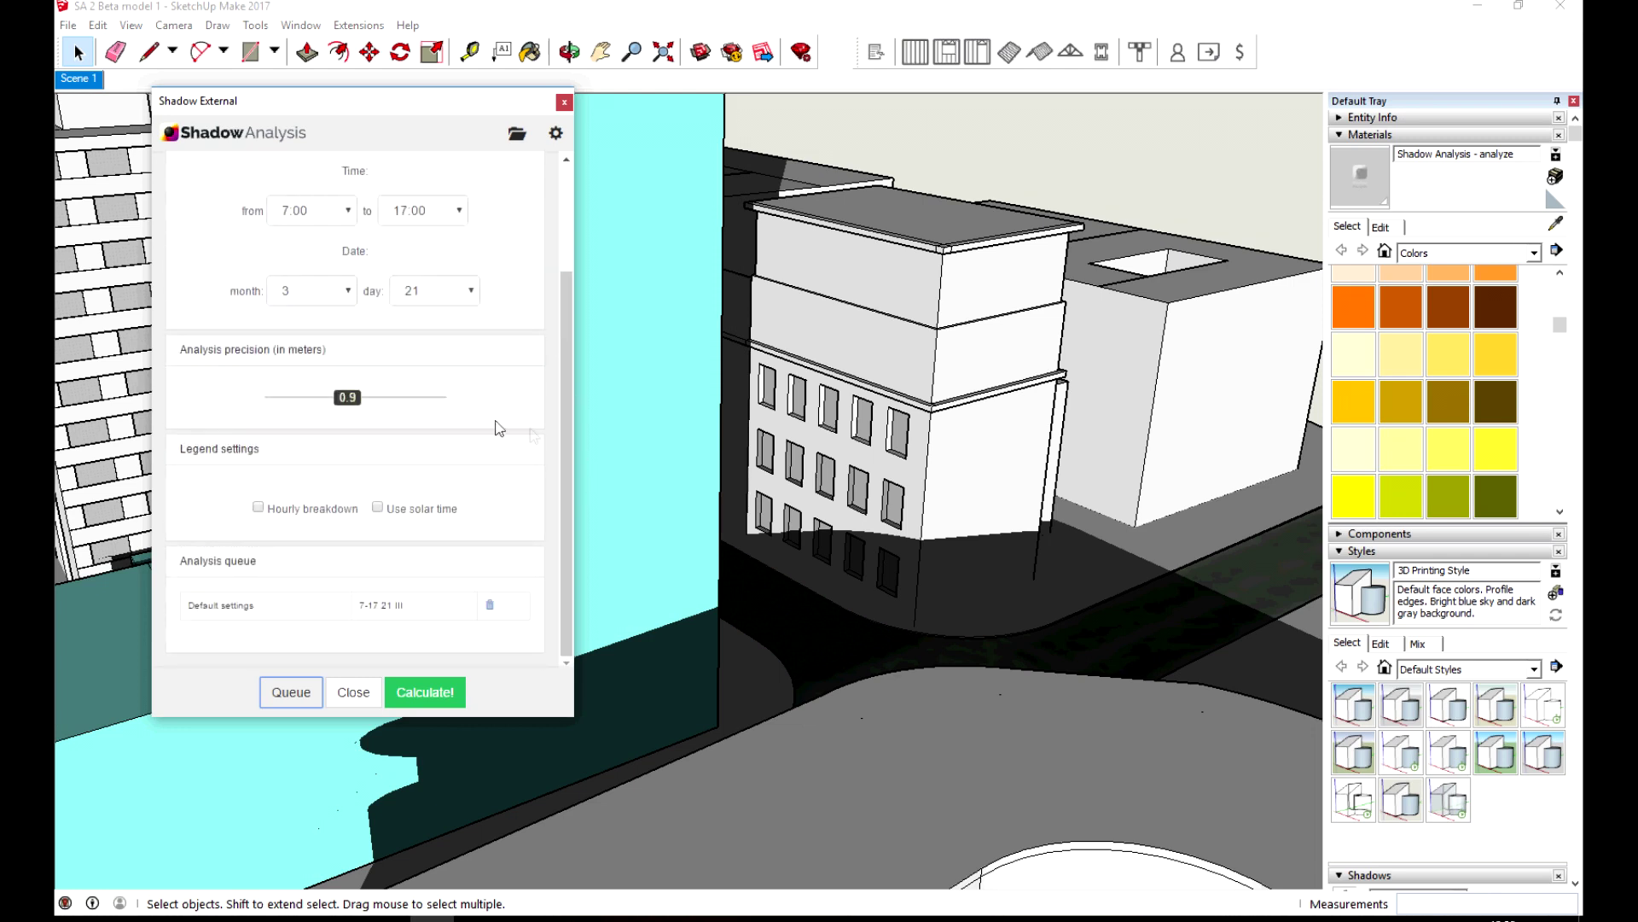
# - Add an analysis with the Housing preset to the queue
pyautogui.scroll(3, 570, 444)
pyautogui.click(408, 227)
pyautogui.click(339, 288)
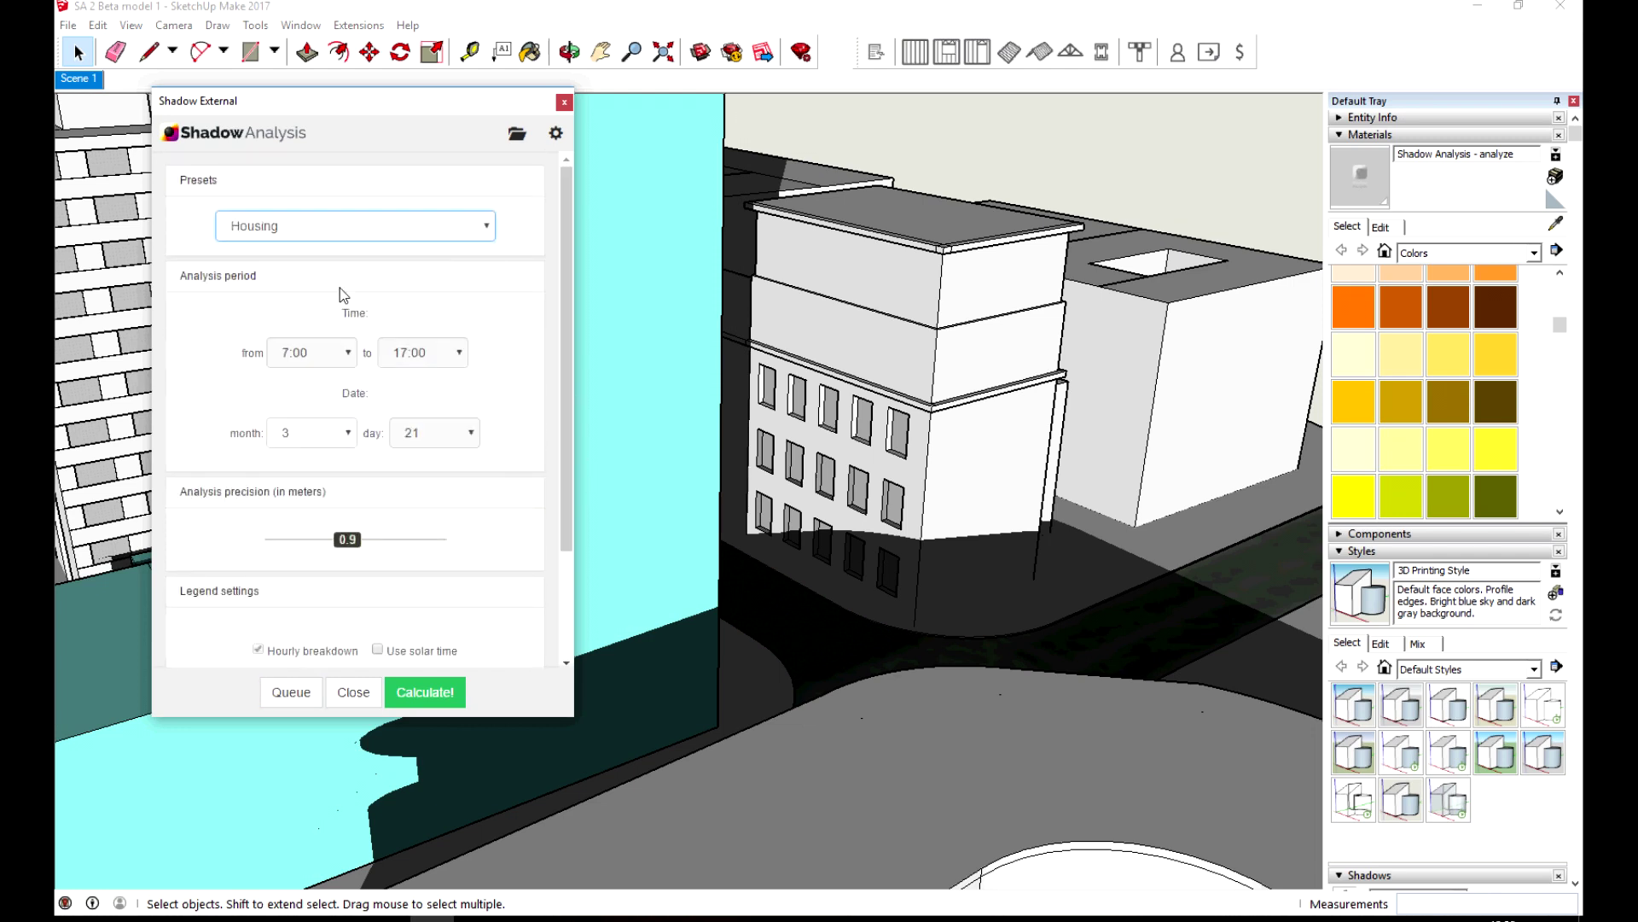
pyautogui.click(312, 698)
# - Add an analysis with the Australian preset to the queue
pyautogui.click(488, 226)
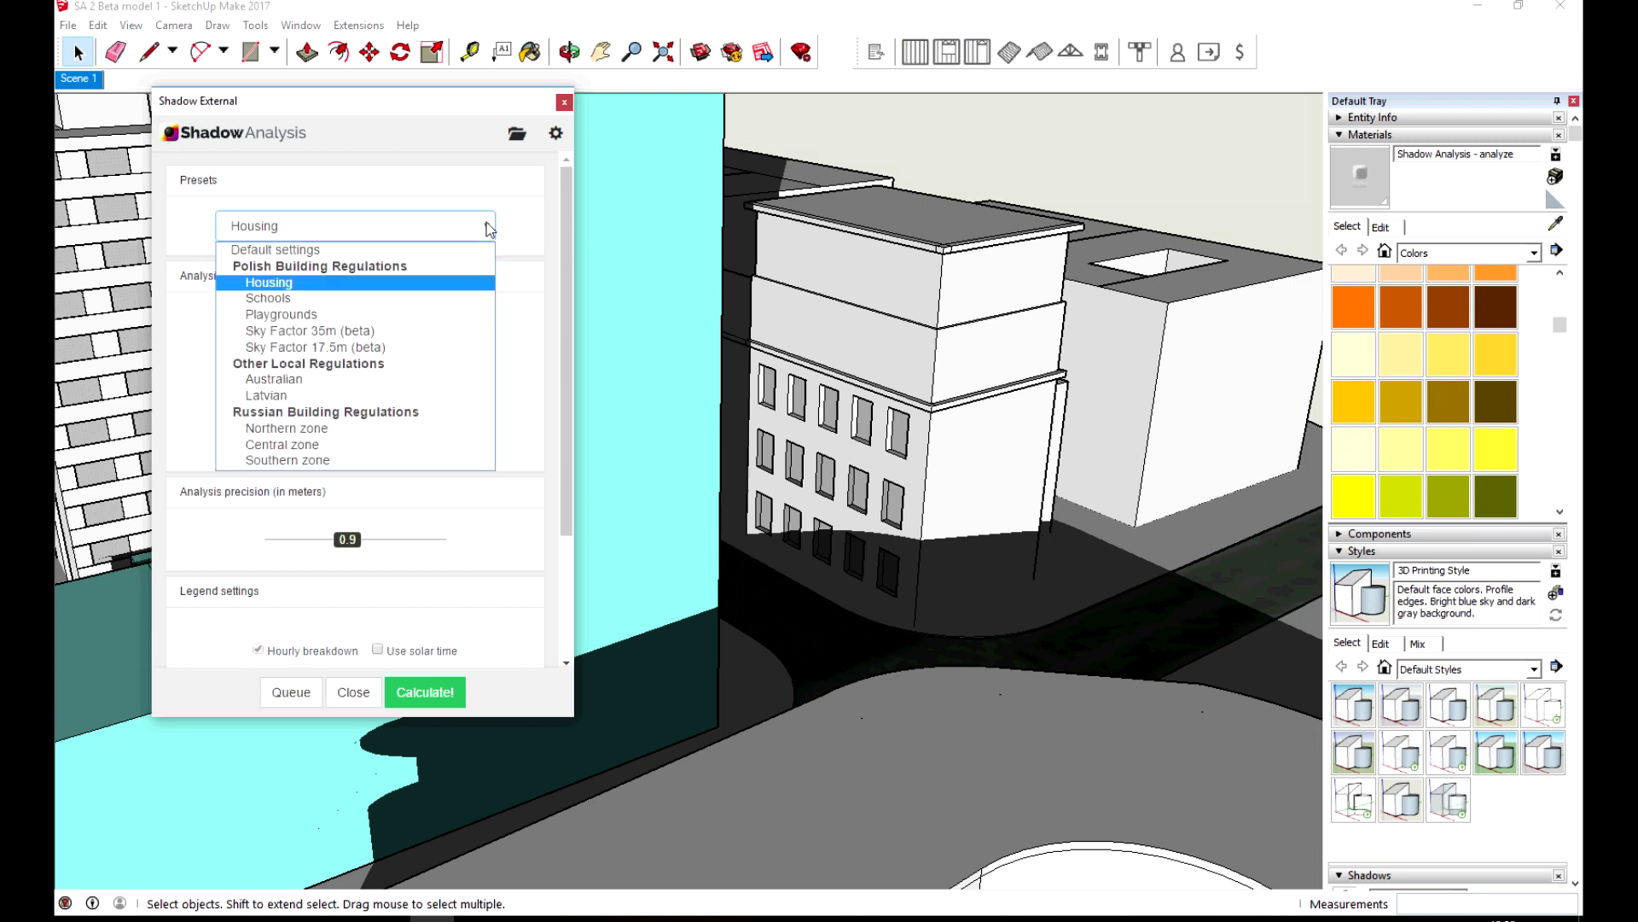
pyautogui.click(412, 384)
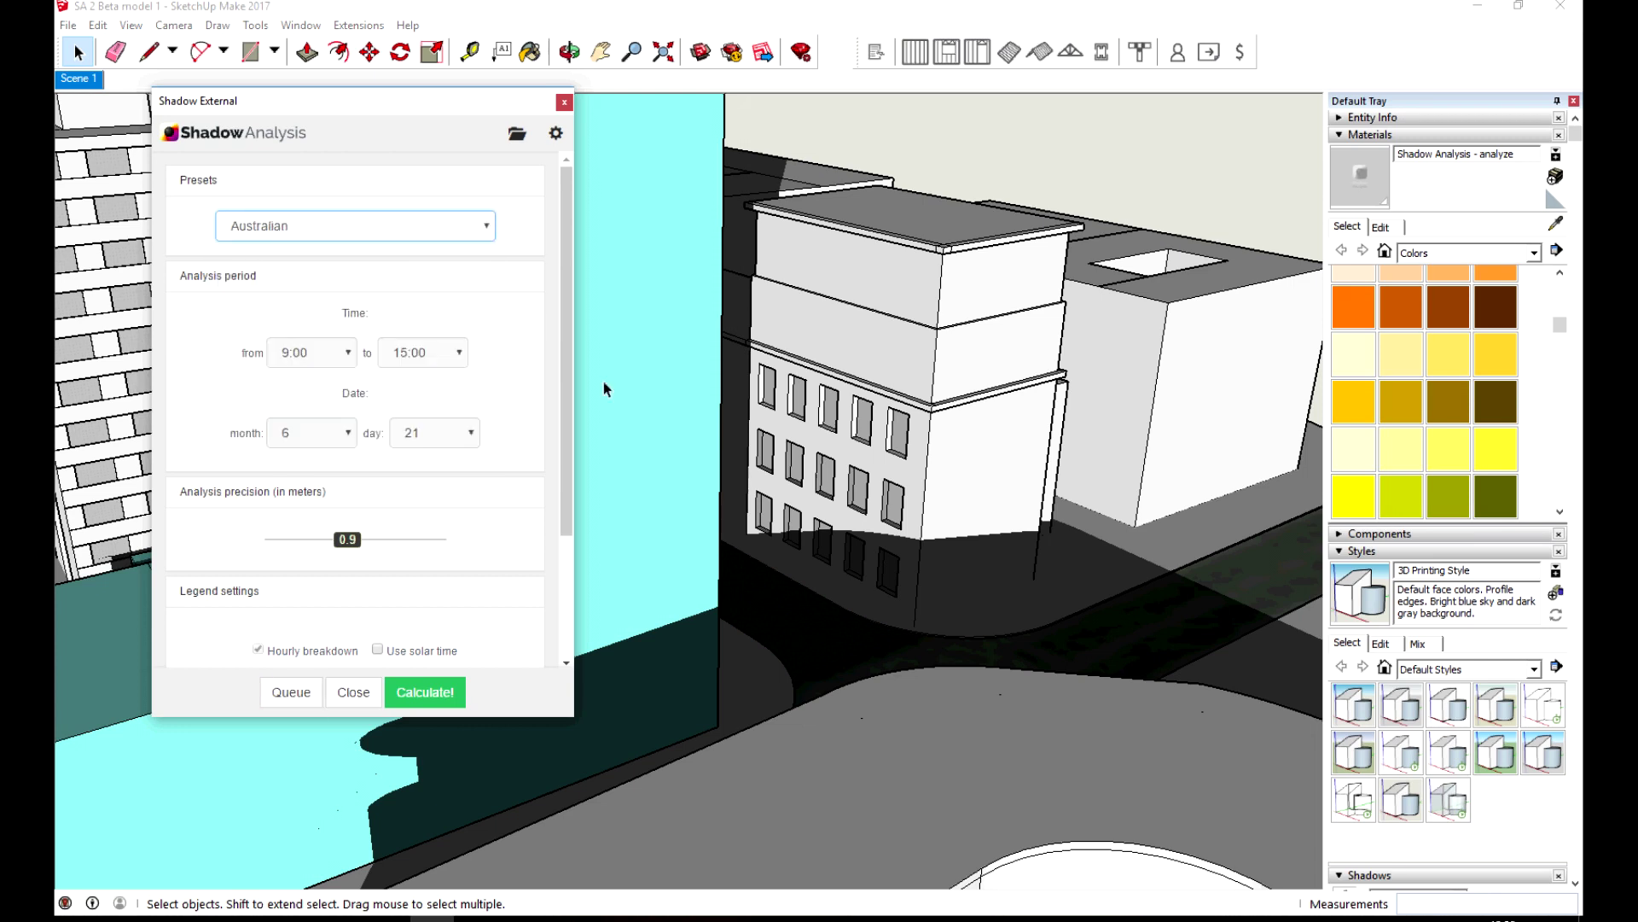
pyautogui.click(291, 692)
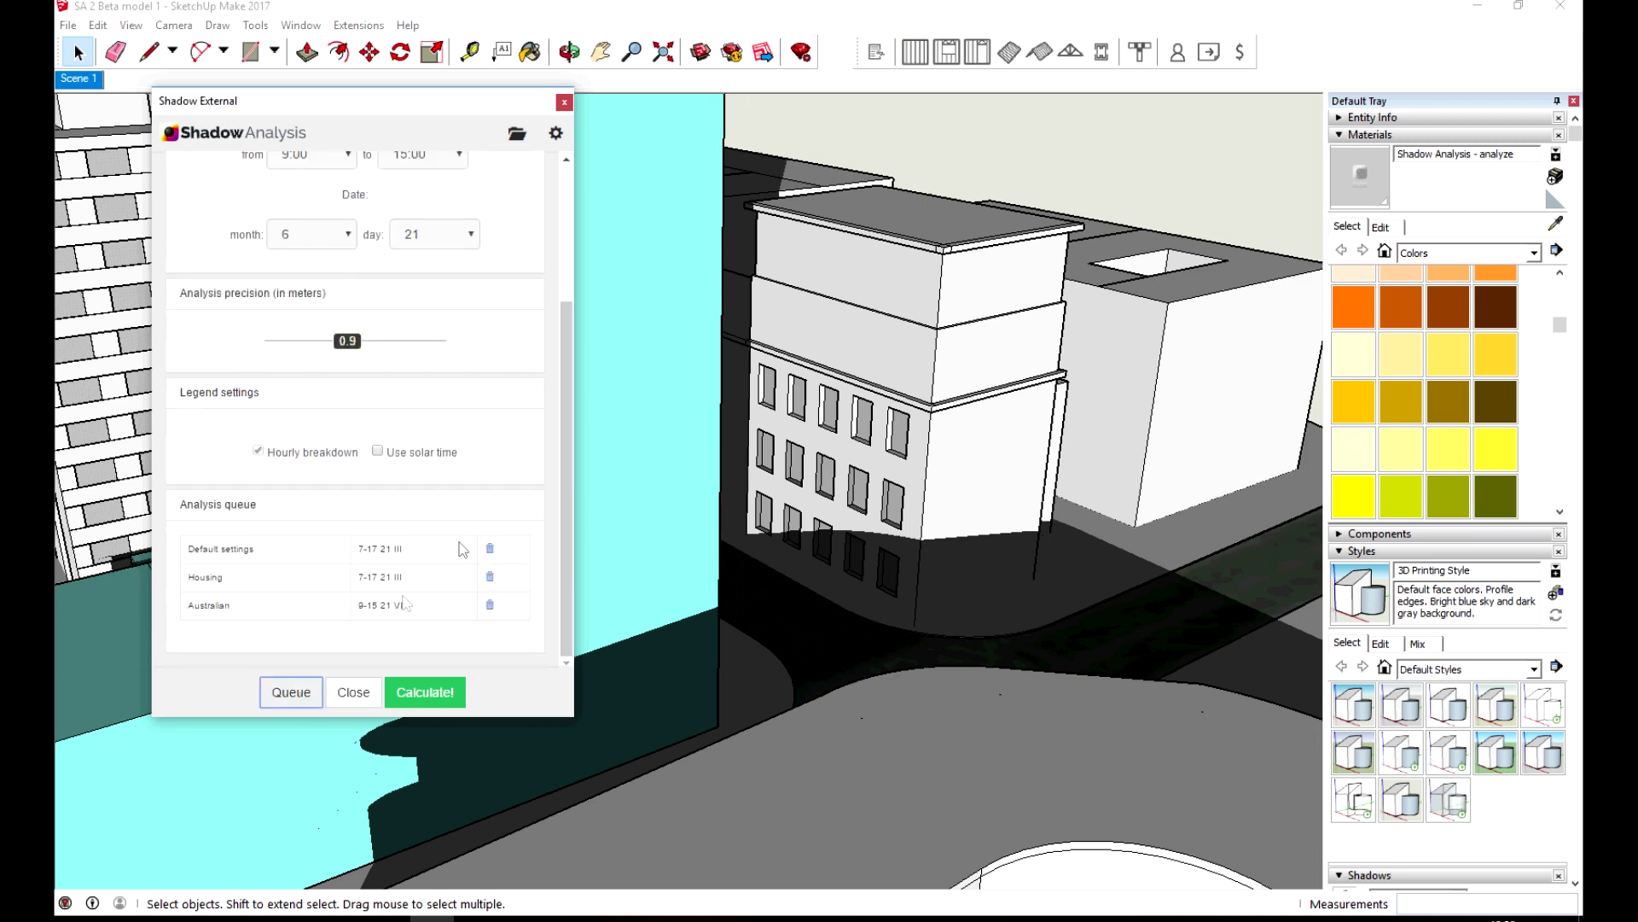
pyautogui.scroll(5, 514, 376)
# - Add a Housing preset analysis with the month set to 9 to the queue and calculate all queued analyses
pyautogui.click(274, 229)
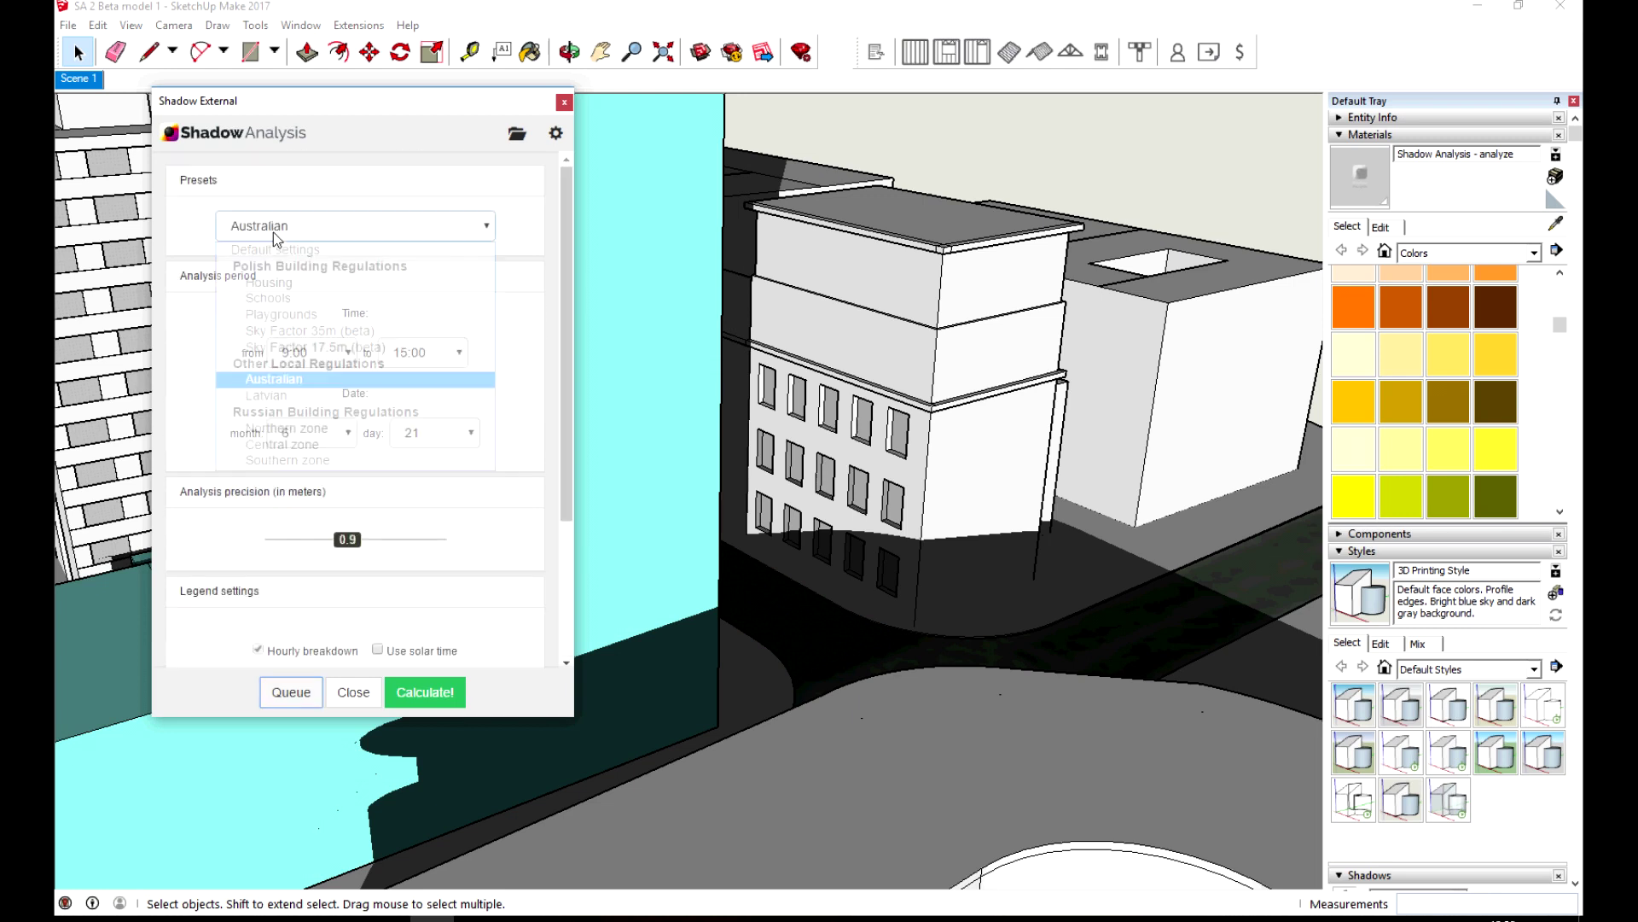
pyautogui.click(274, 283)
pyautogui.click(349, 443)
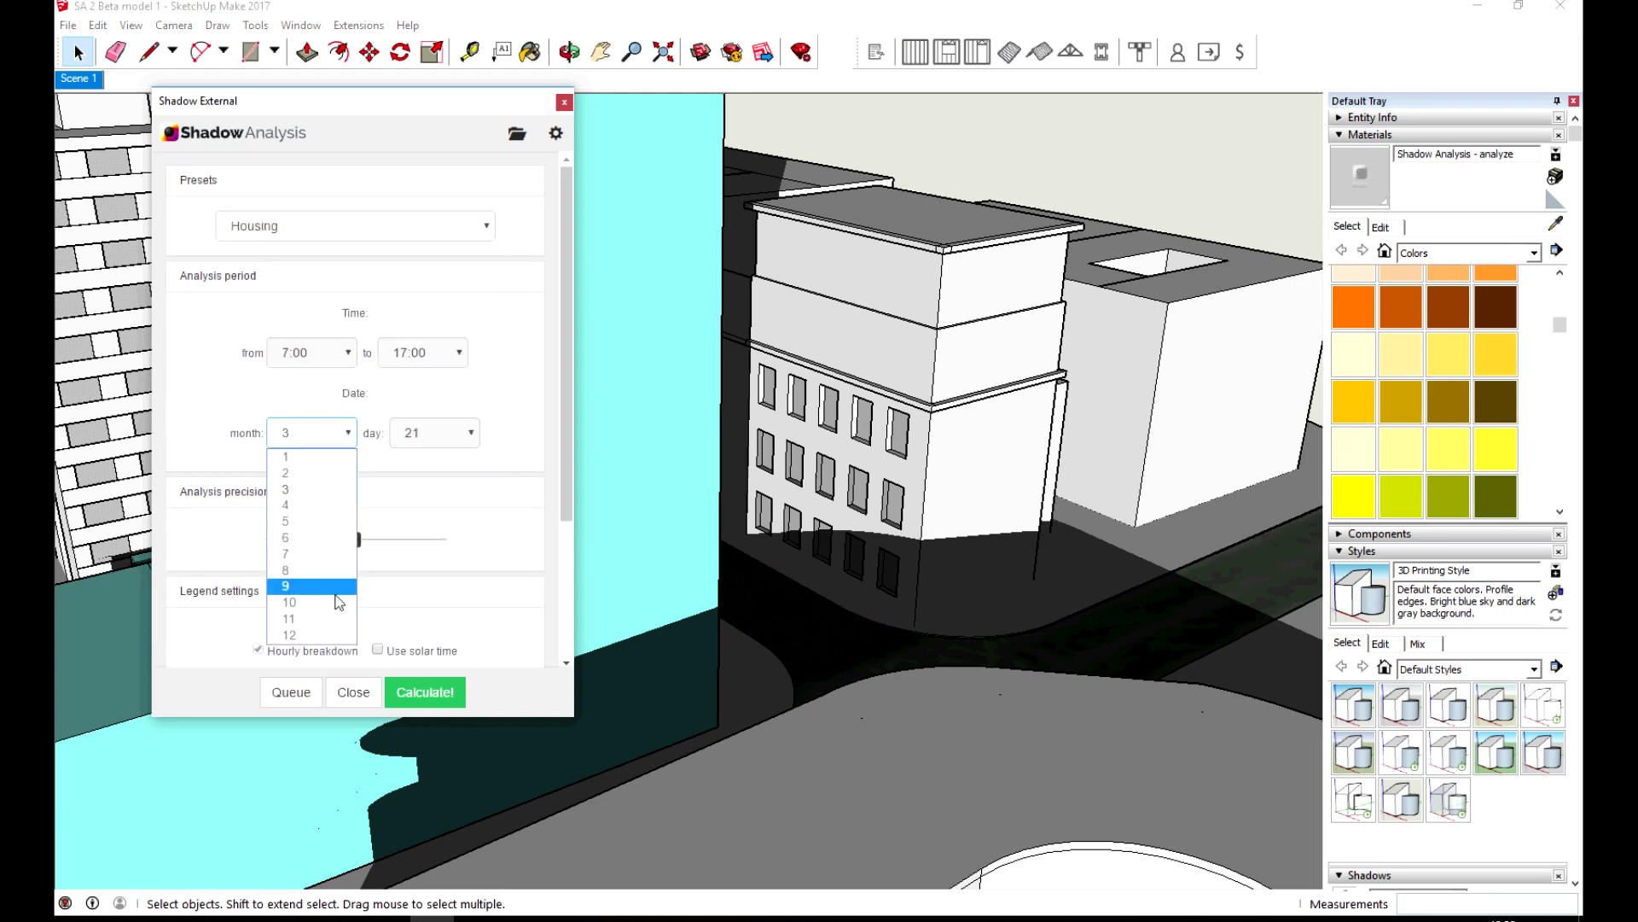
pyautogui.click(290, 586)
pyautogui.click(291, 692)
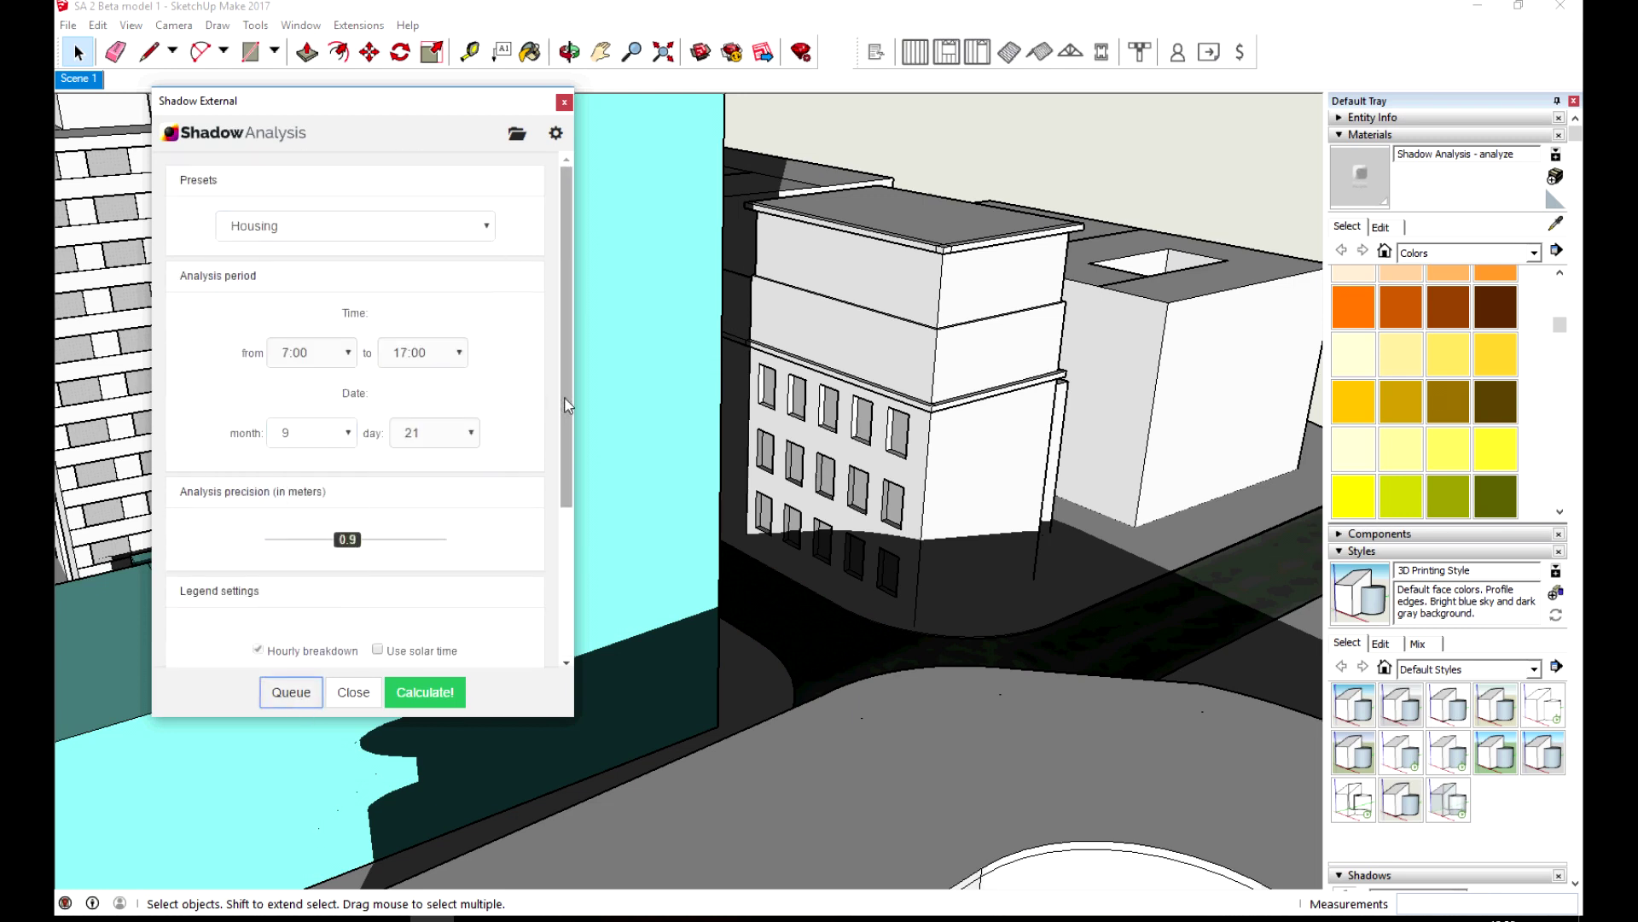
pyautogui.moveTo(566, 421); pyautogui.dragTo(581, 571)
pyautogui.click(443, 702)
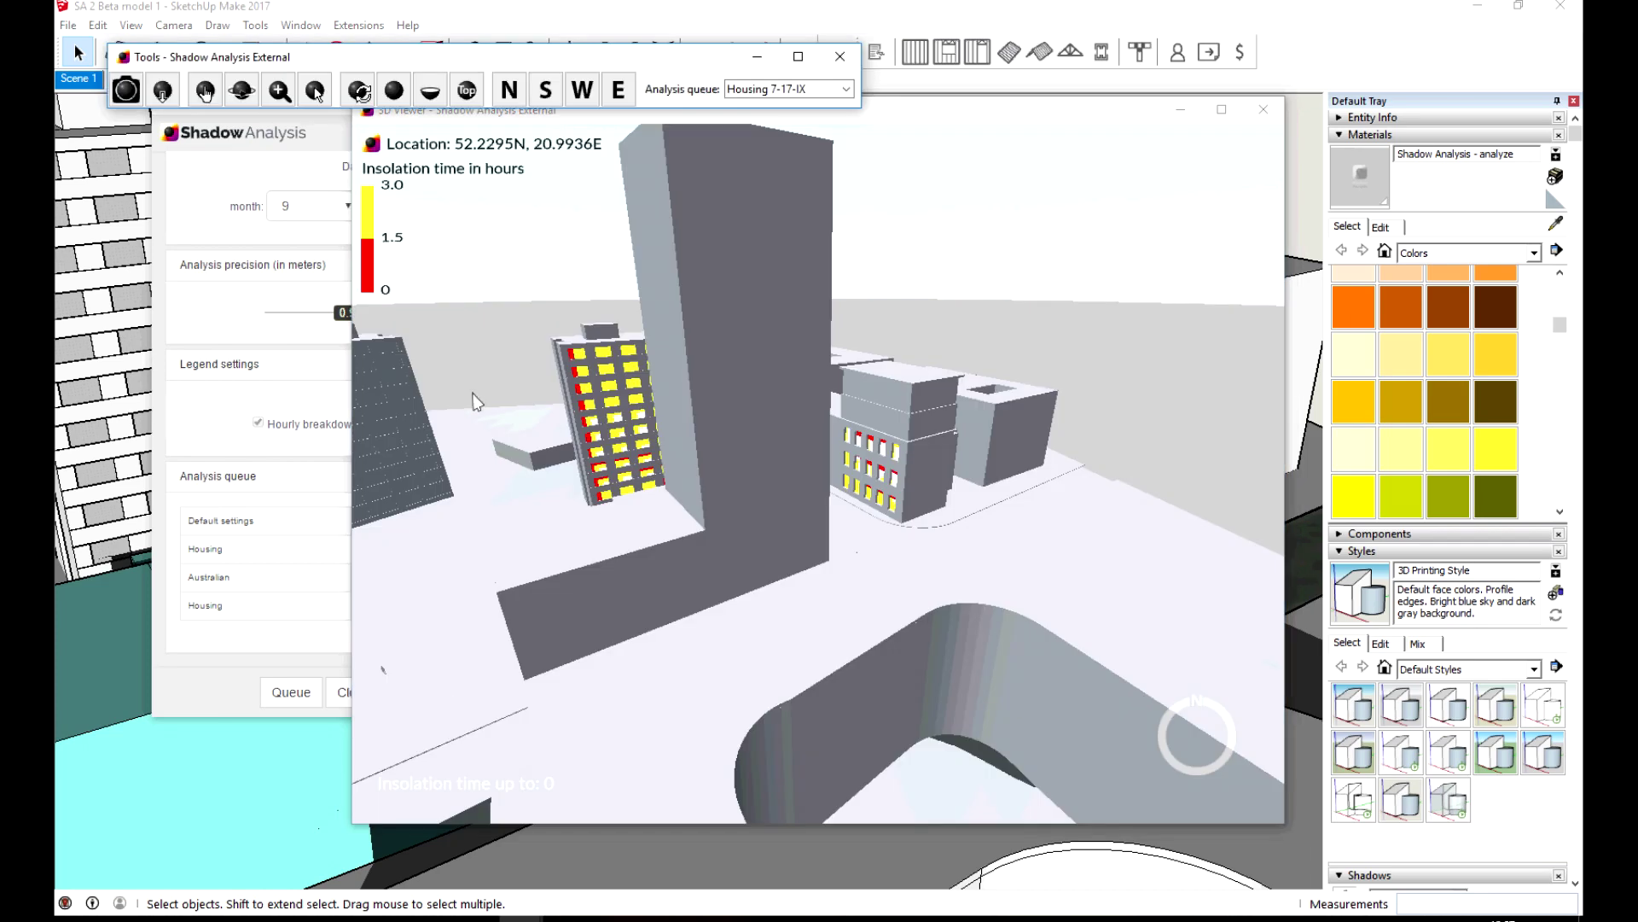
# - View the Custom 7-17-III, Housing 7-17-III and Australian 9-15-VI results in turn on the apartment block's facade
pyautogui.moveTo(472, 392); pyautogui.dragTo(607, 283, button='middle')
pyautogui.moveTo(656, 61); pyautogui.dragTo(639, 59)
pyautogui.click(768, 80)
pyautogui.click(751, 143)
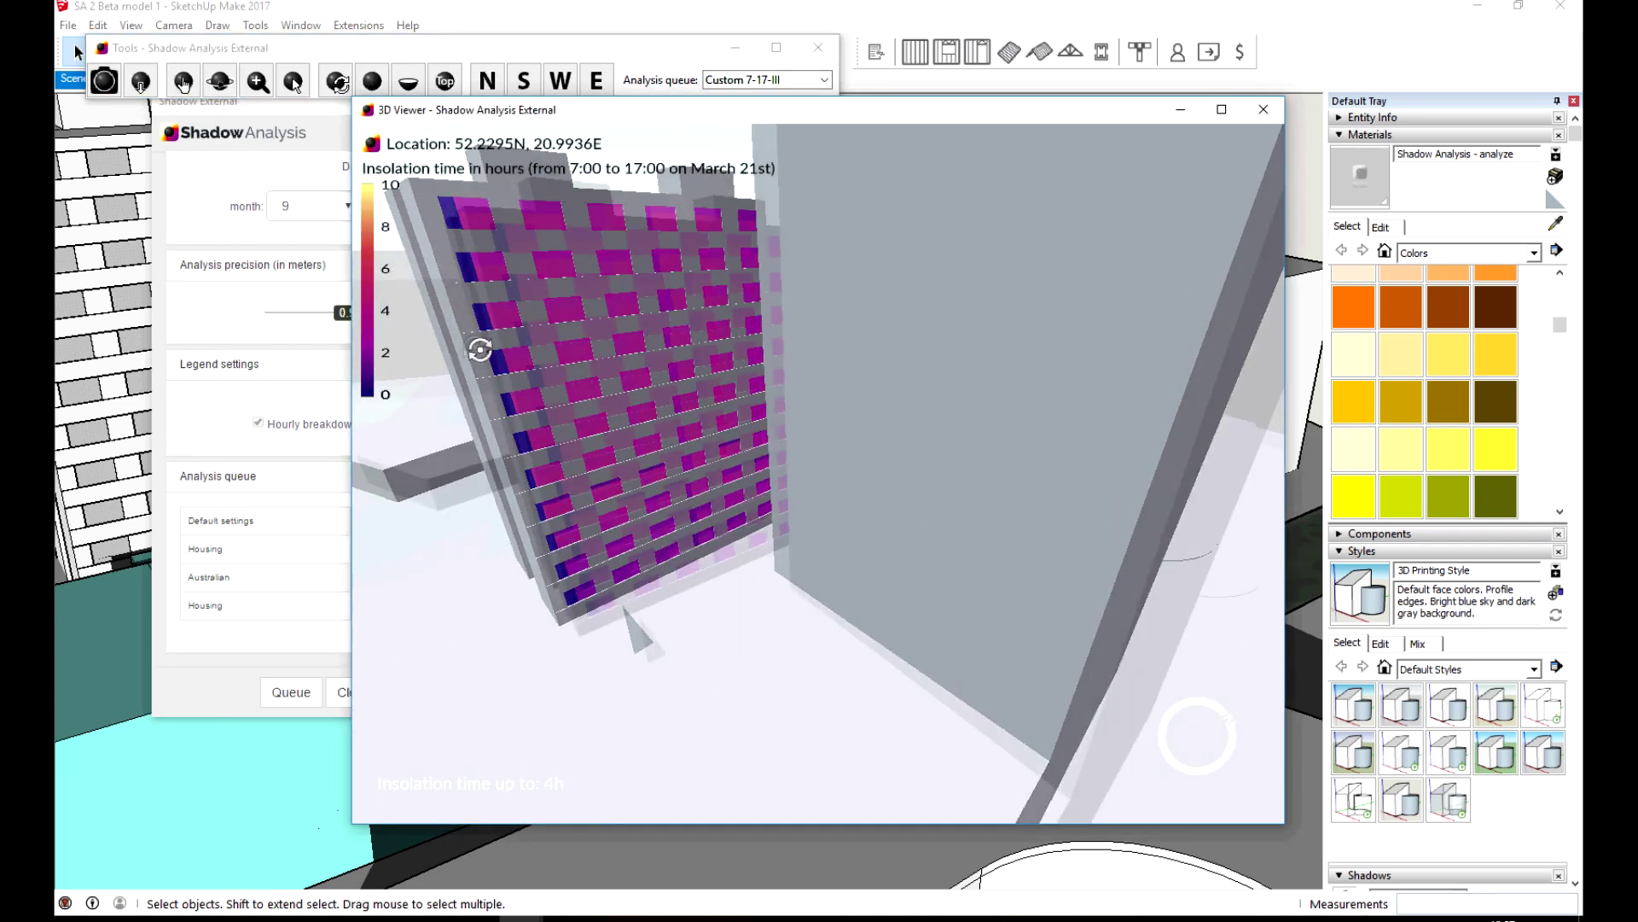
pyautogui.click(768, 79)
pyautogui.click(766, 115)
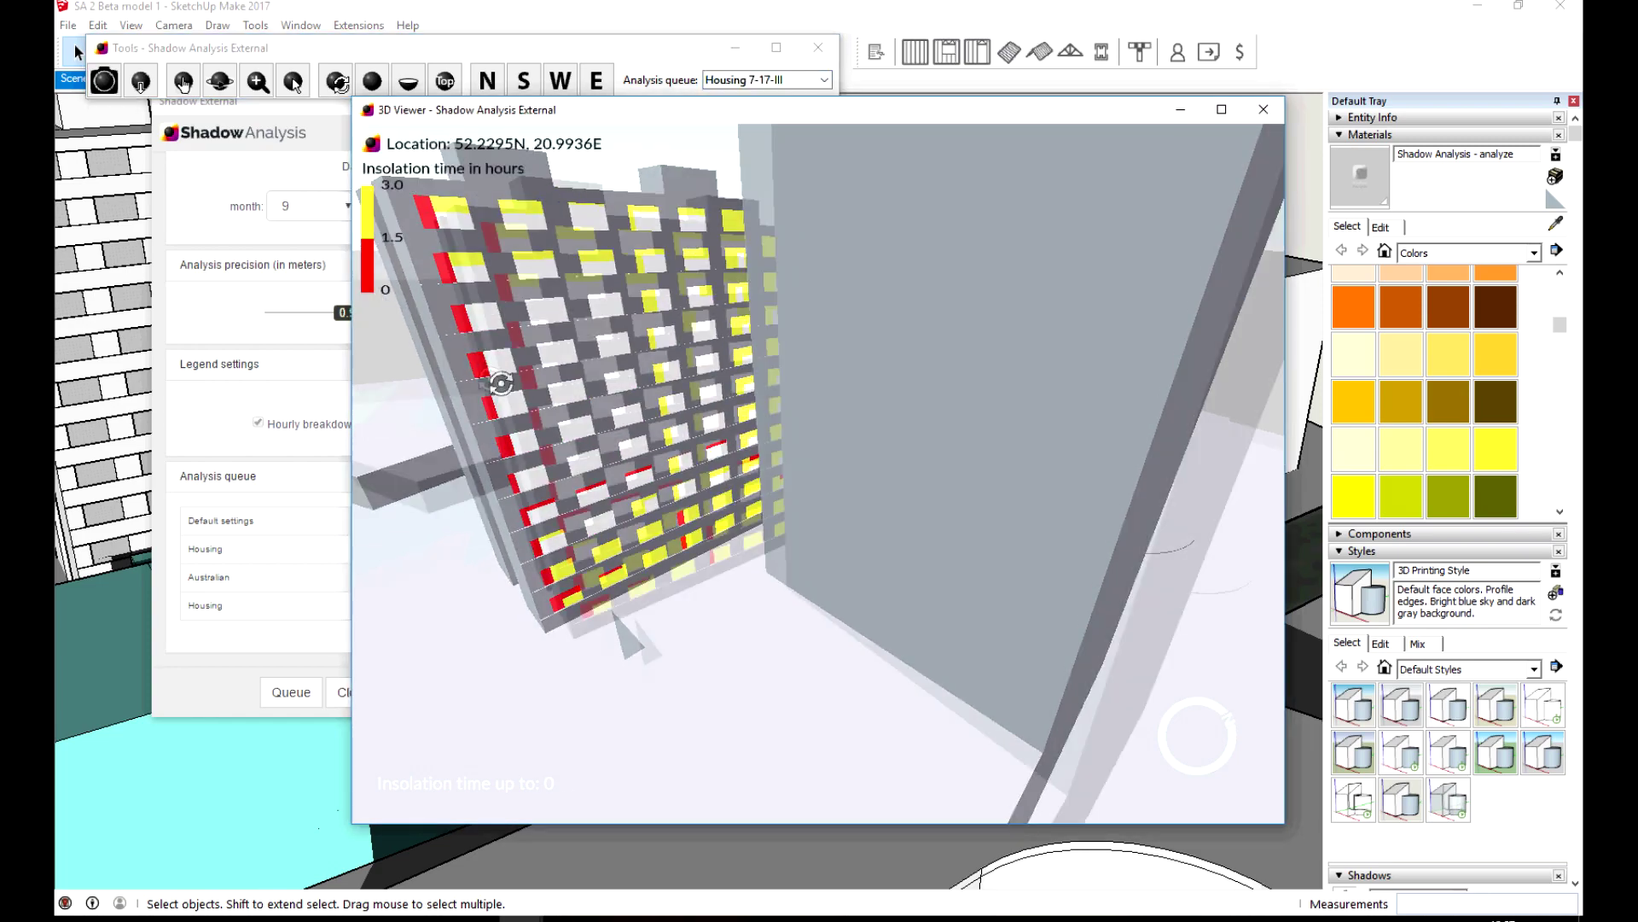
pyautogui.click(768, 80)
pyautogui.click(751, 129)
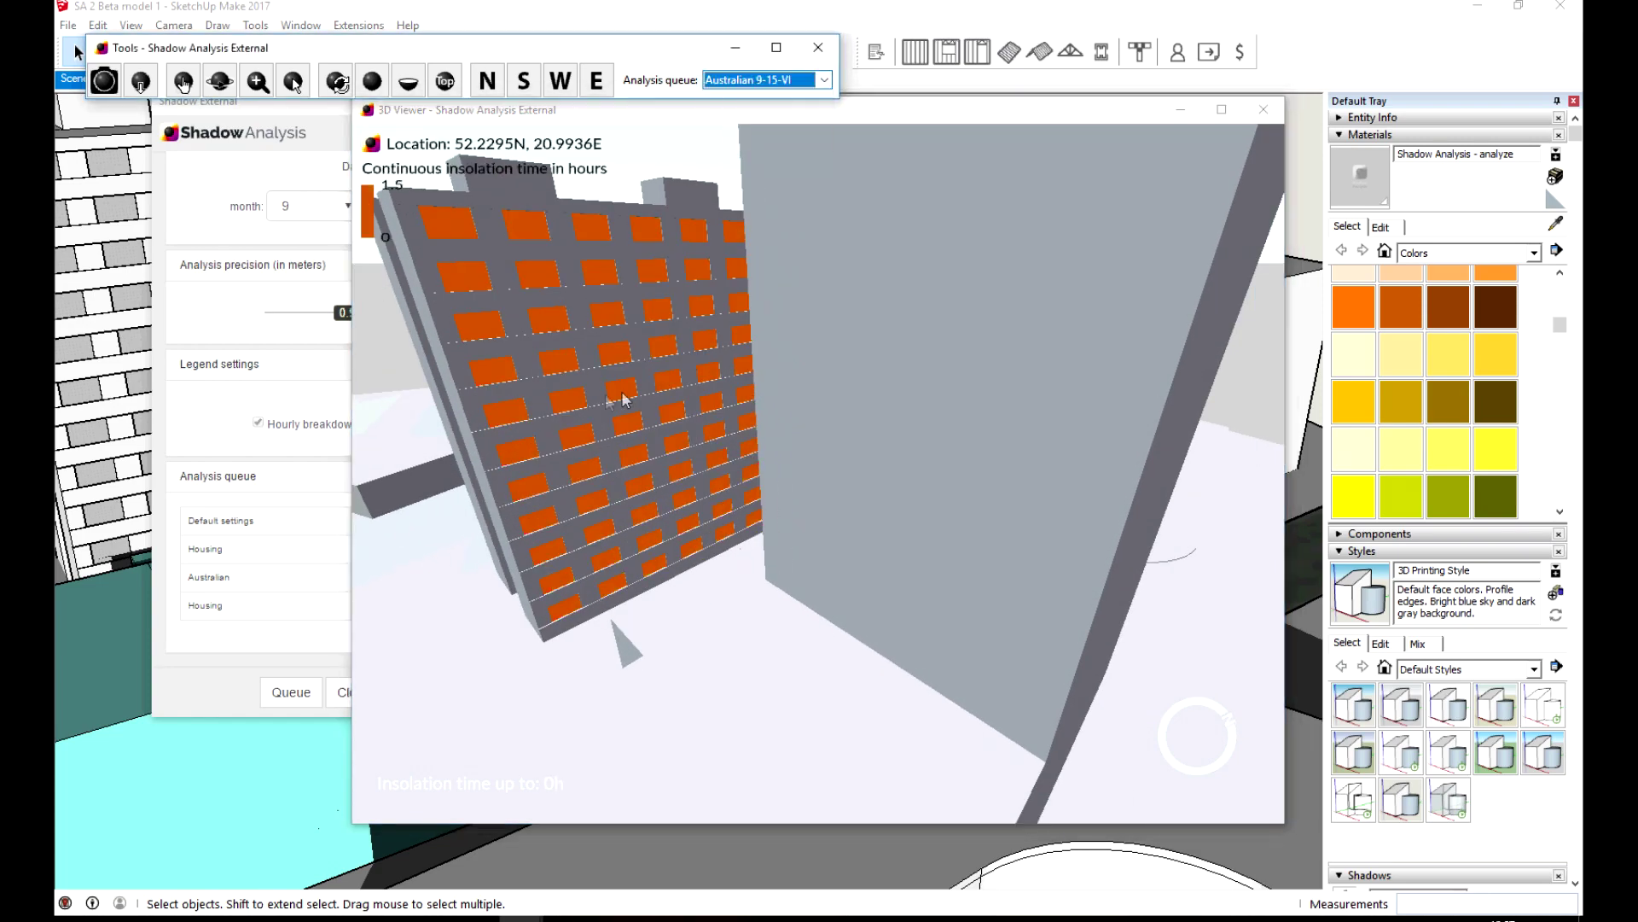
# - Compare the Housing 7-17-IX and Housing 7-17-III results on the apartment block's facade, ending with Housing 7-17-IX displayed
pyautogui.moveTo(623, 399); pyautogui.dragTo(529, 371)
pyautogui.click(768, 79)
pyautogui.click(749, 145)
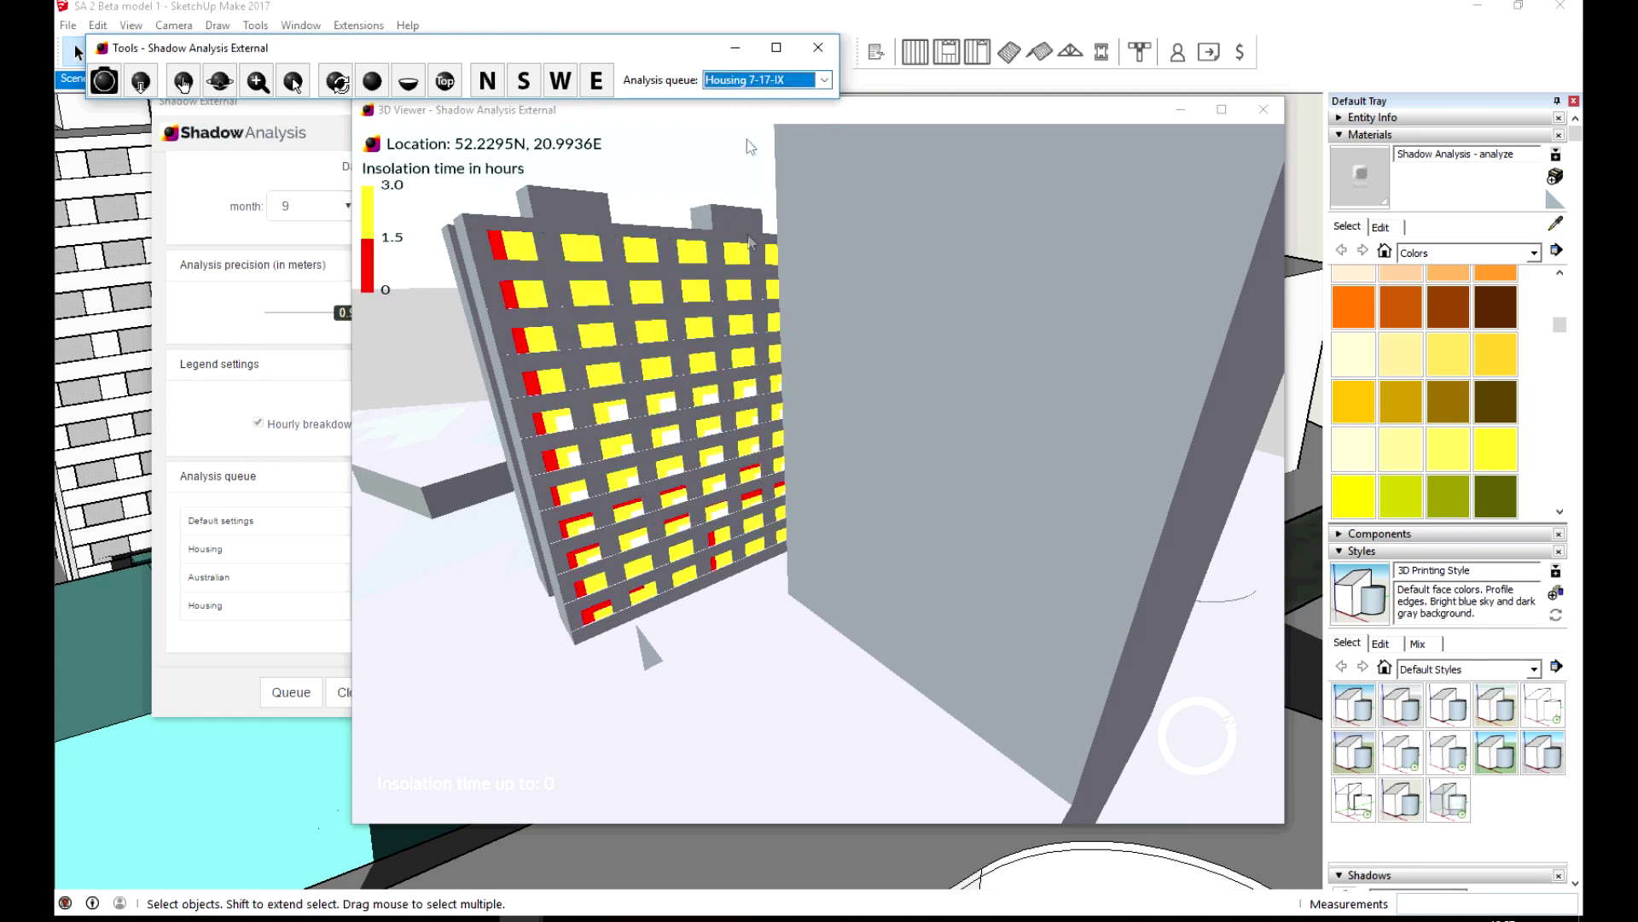
pyautogui.click(765, 81)
pyautogui.click(762, 113)
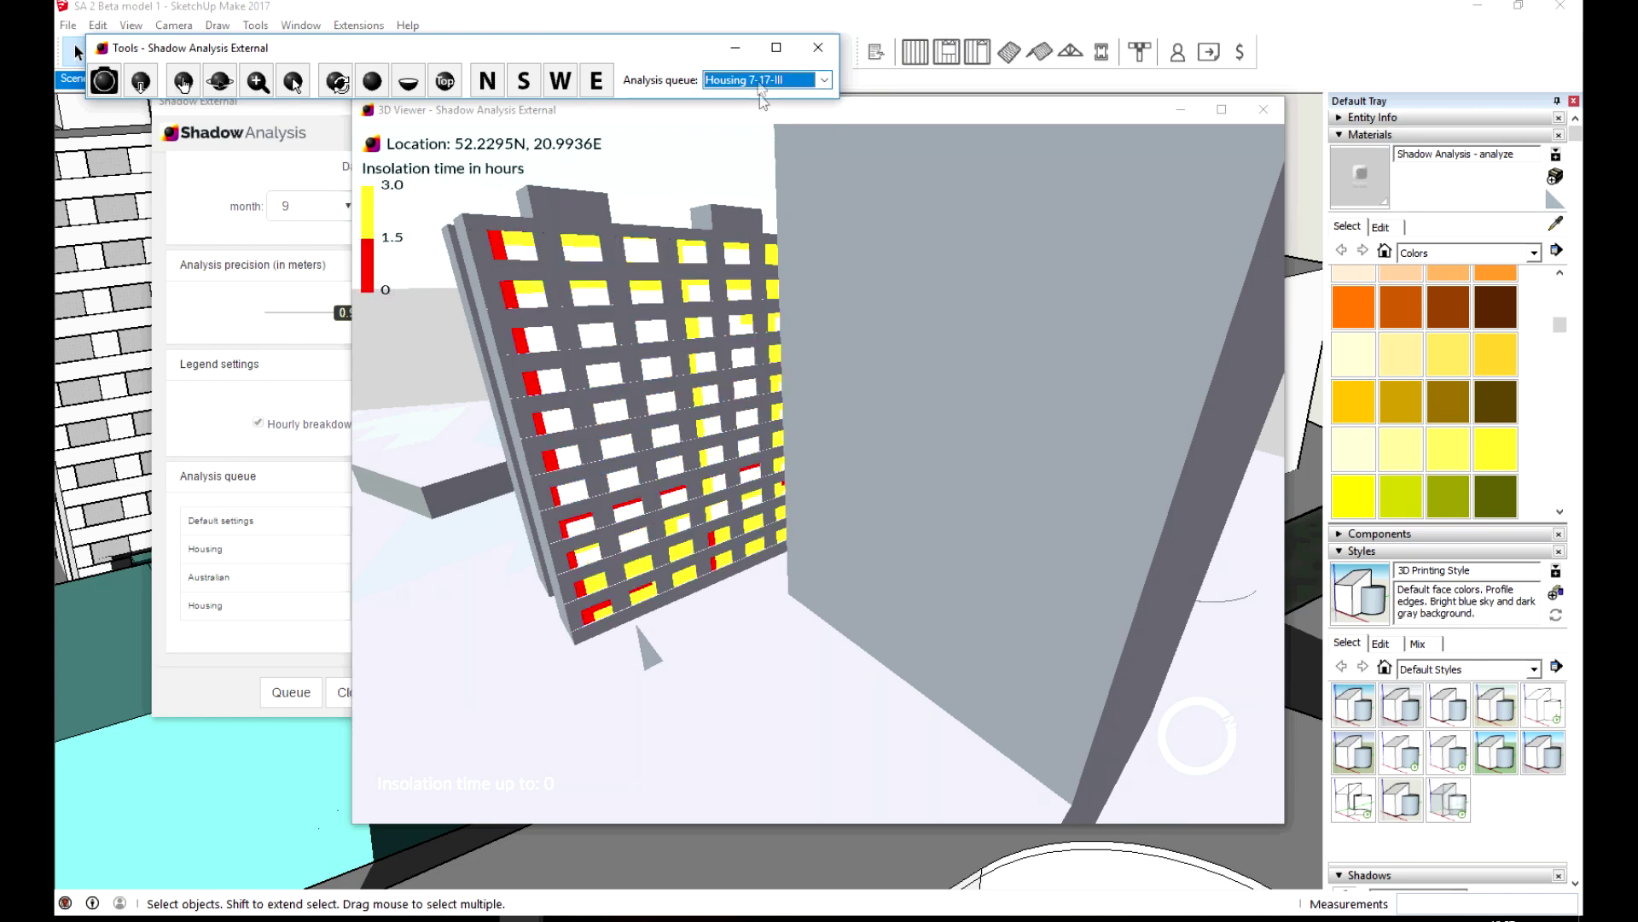
pyautogui.click(759, 82)
pyautogui.click(749, 142)
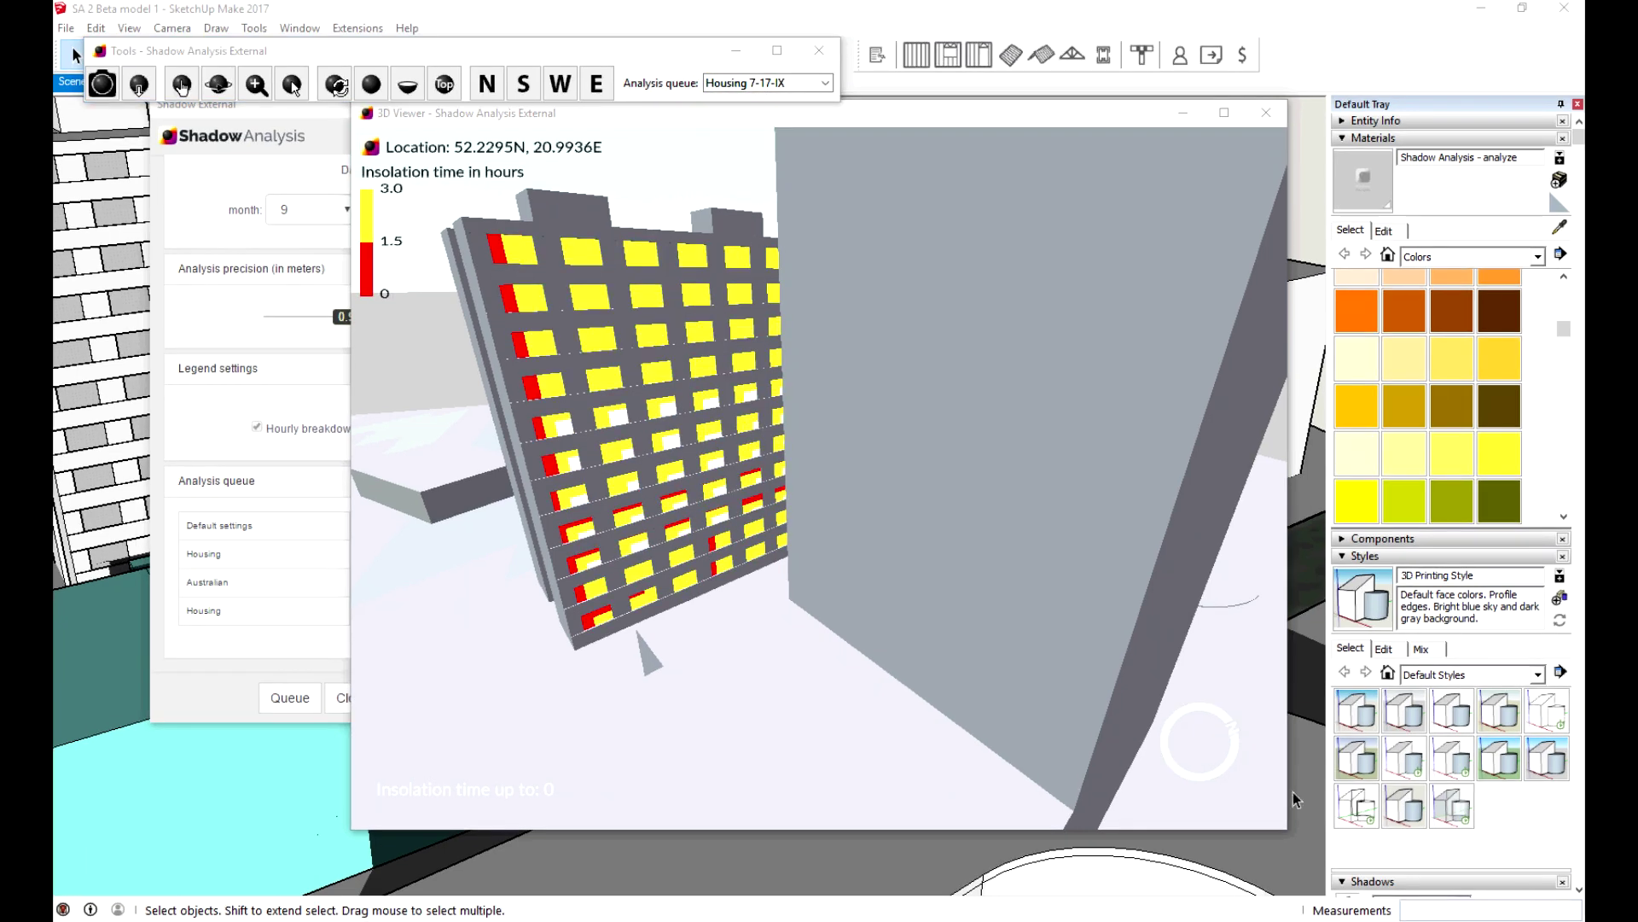
pyautogui.click(103, 83)
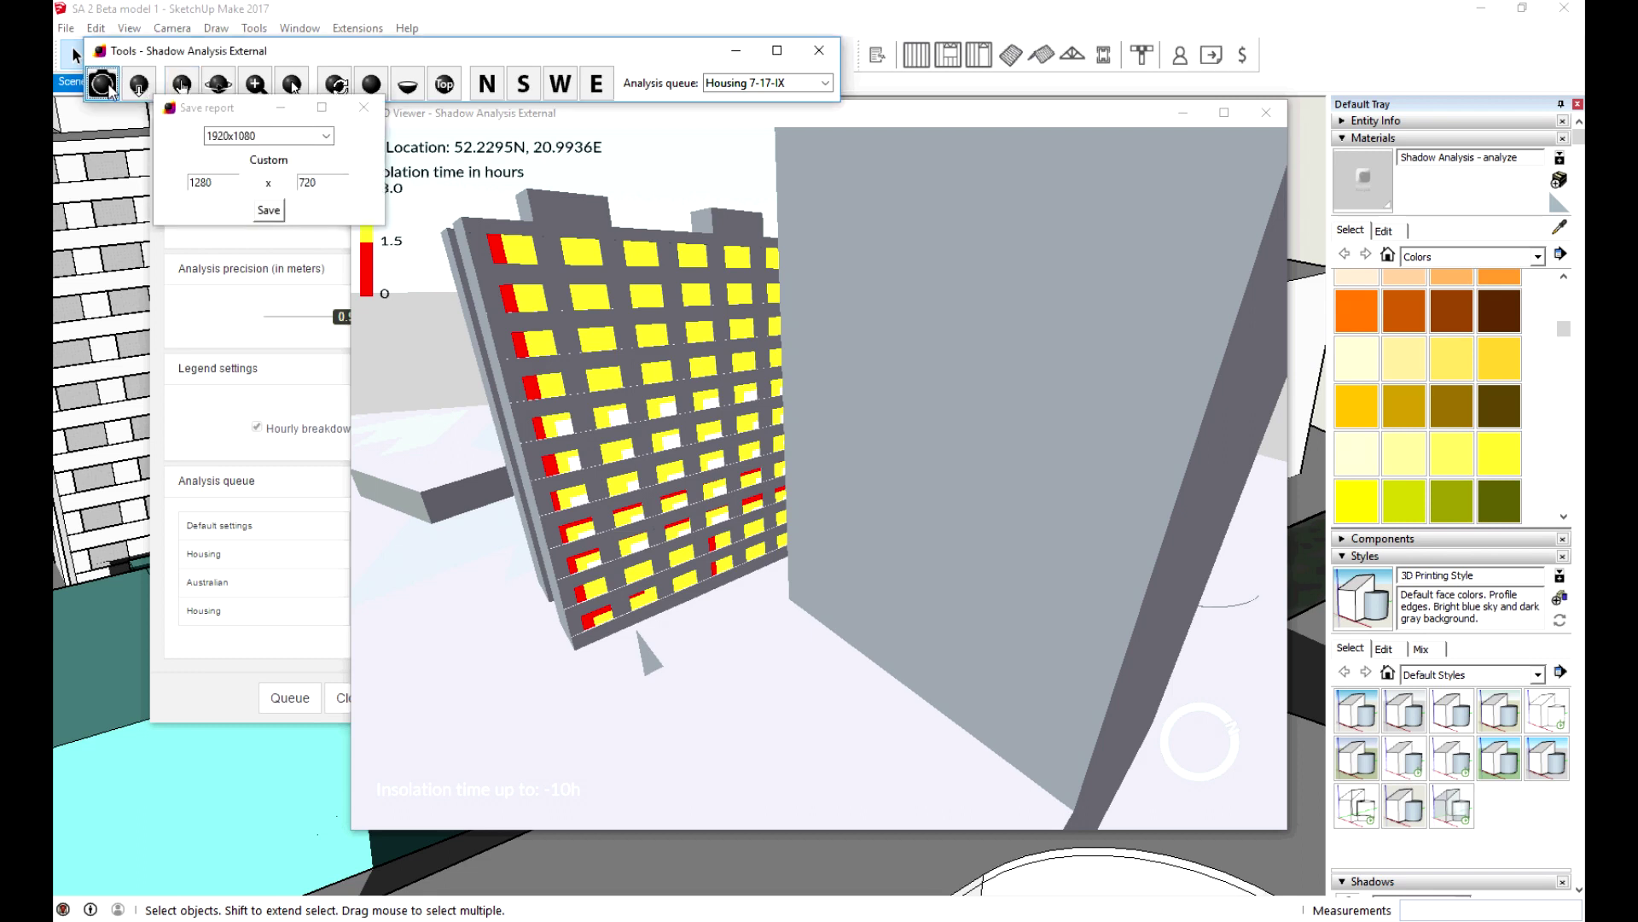
pyautogui.click(295, 138)
pyautogui.click(290, 155)
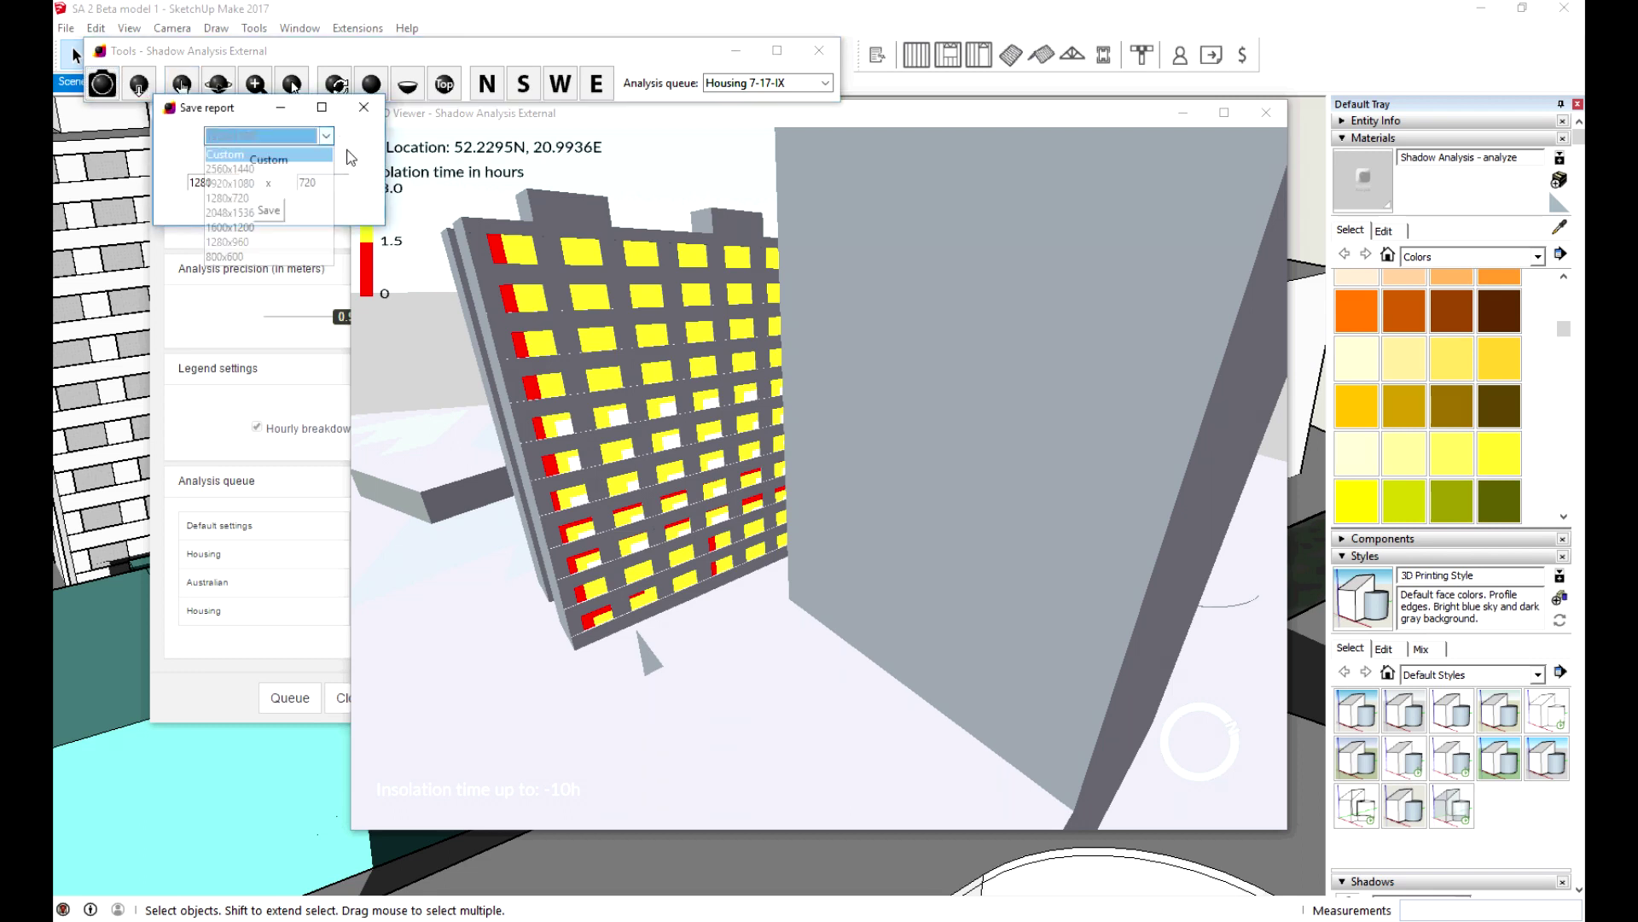
pyautogui.click(326, 175)
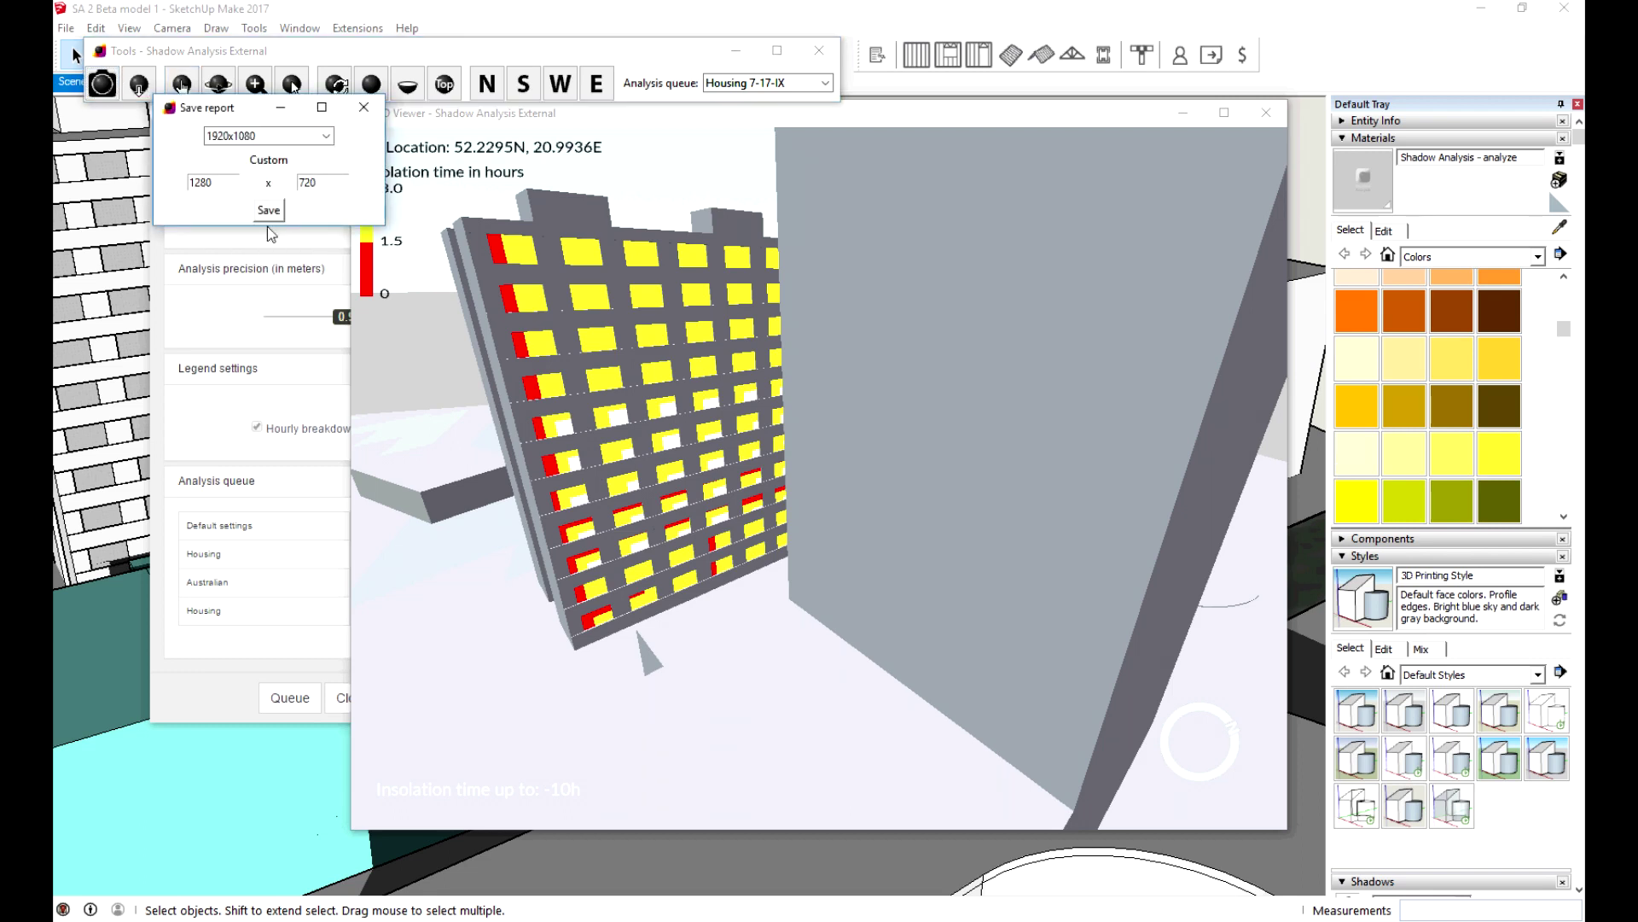
pyautogui.click(364, 106)
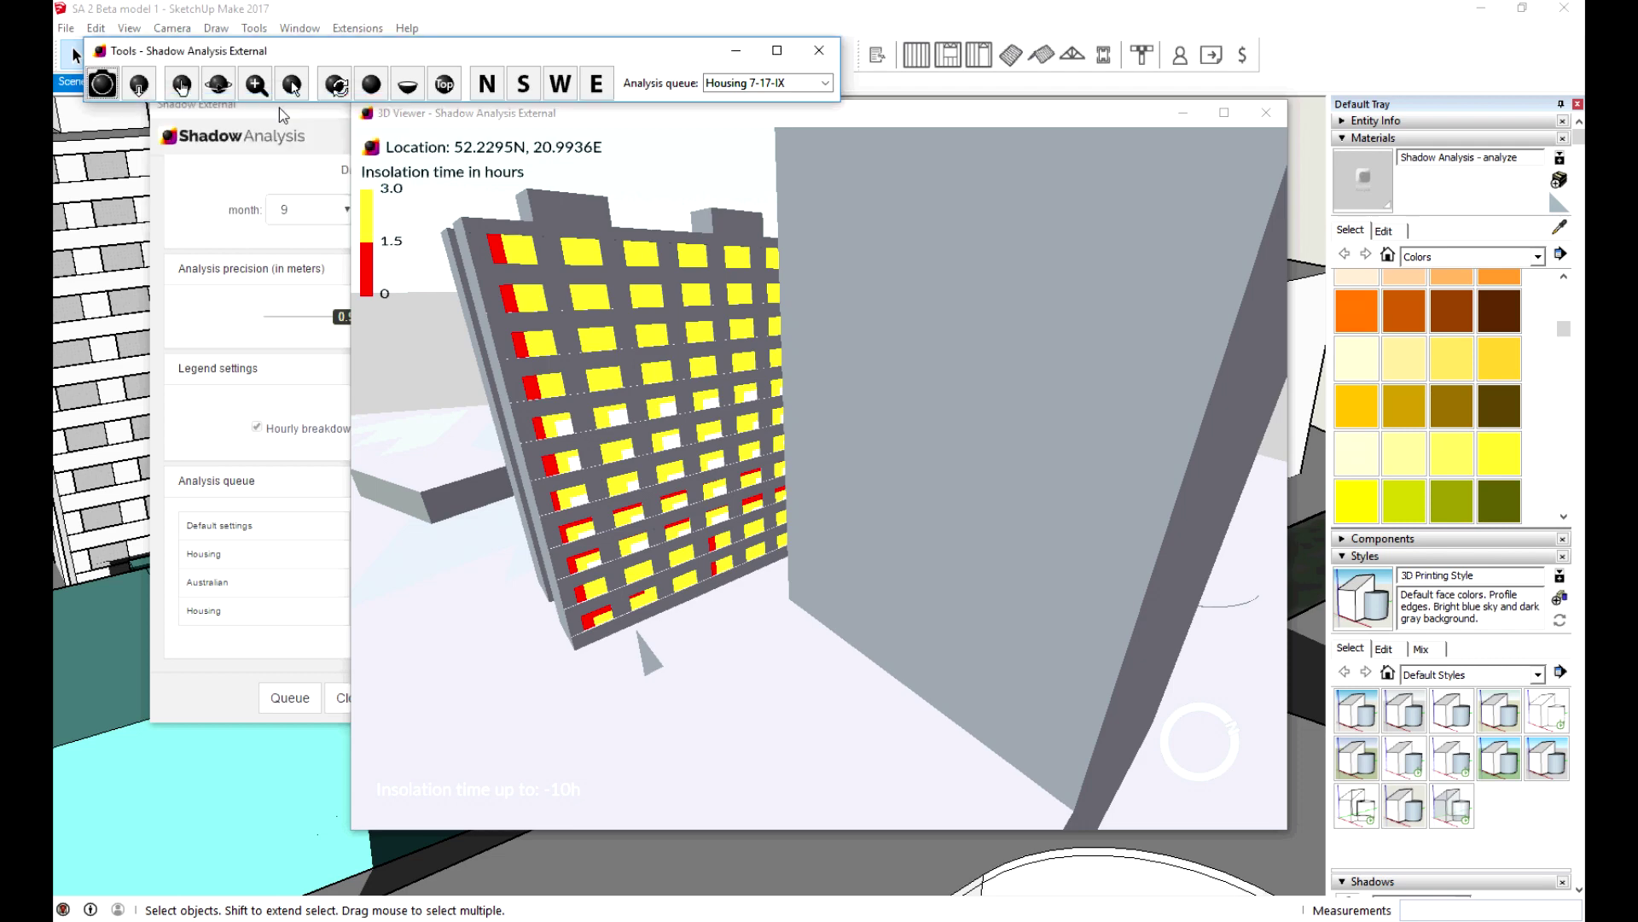
pyautogui.click(140, 86)
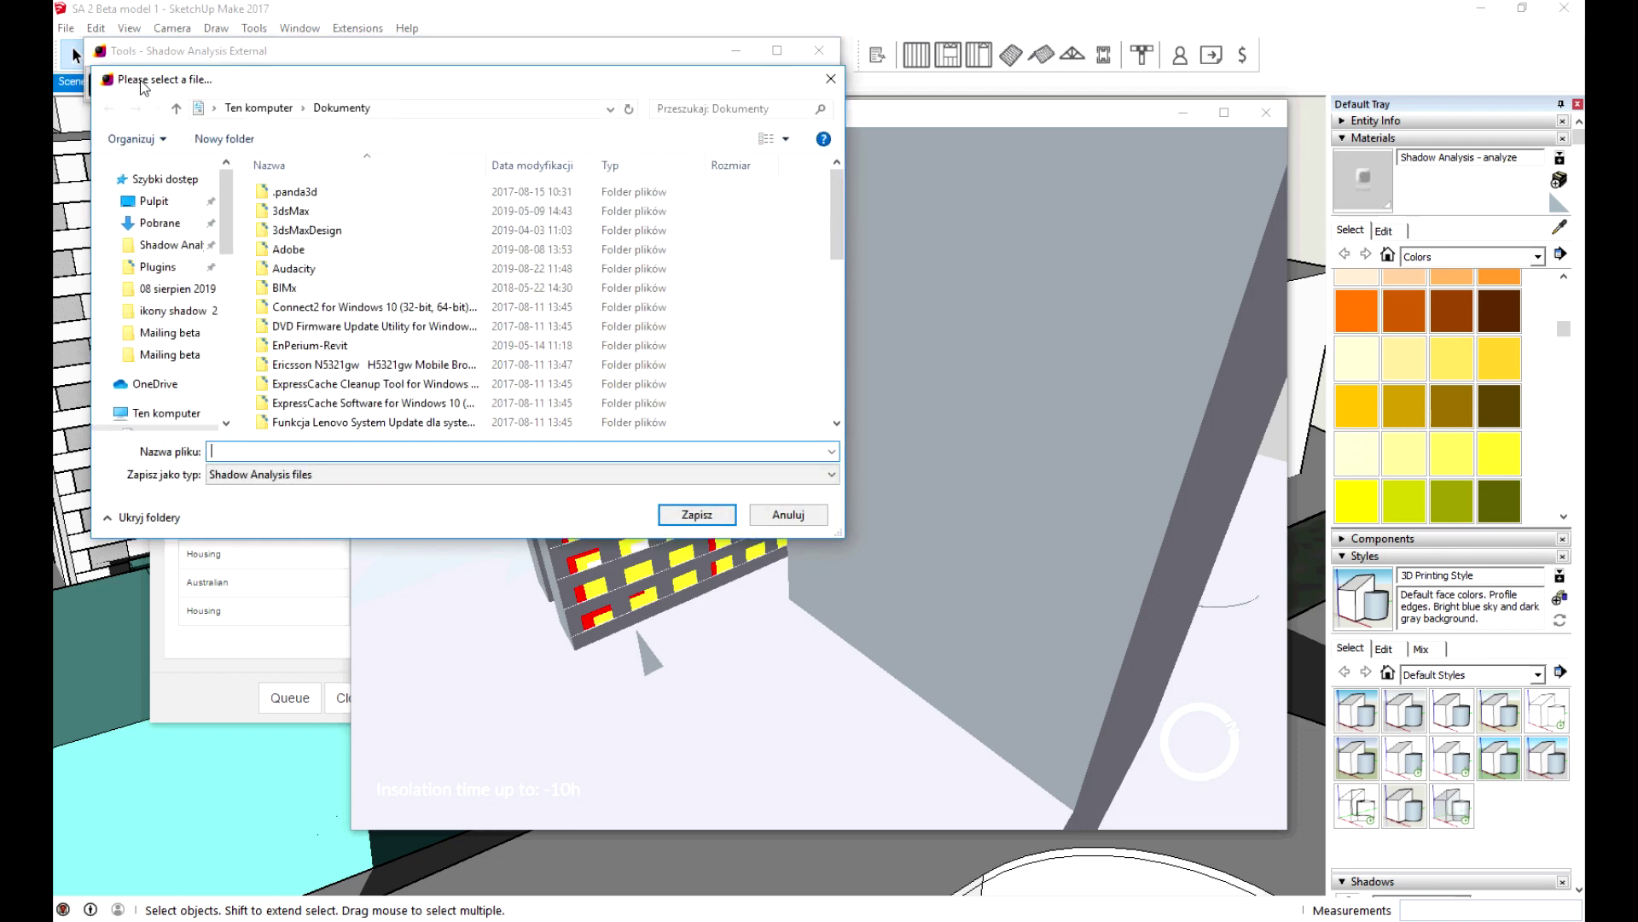
pyautogui.click(785, 516)
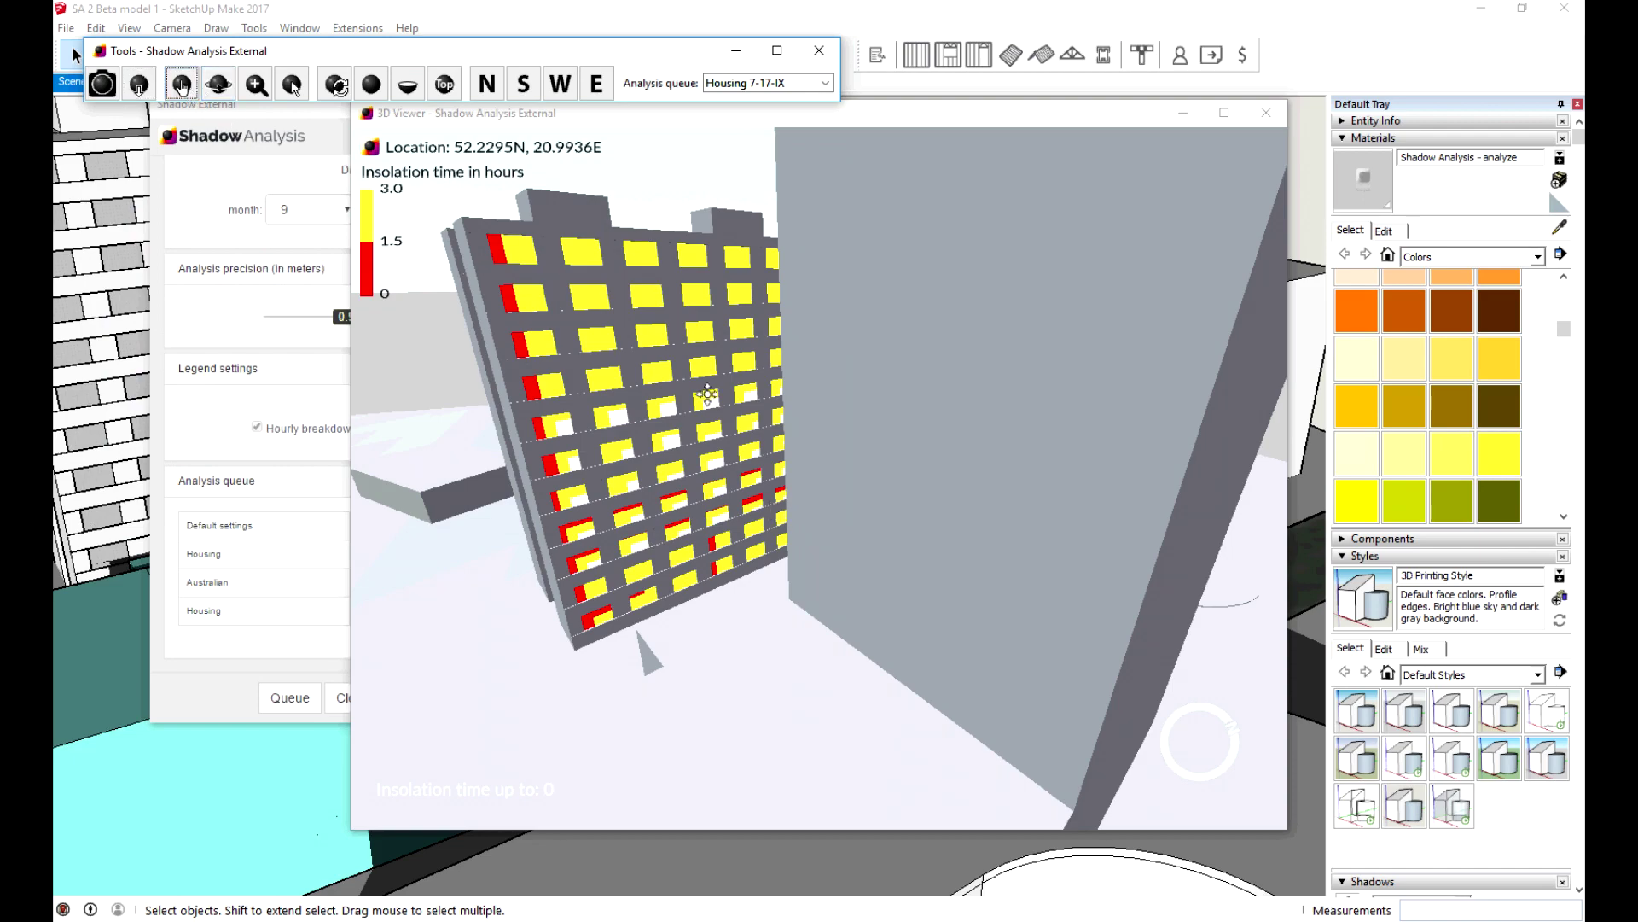
# - Examine the Housing 7-17-IX result around the tower by panning, orbiting, zooming and looking around the 3D model
pyautogui.moveTo(781, 415); pyautogui.dragTo(839, 434)
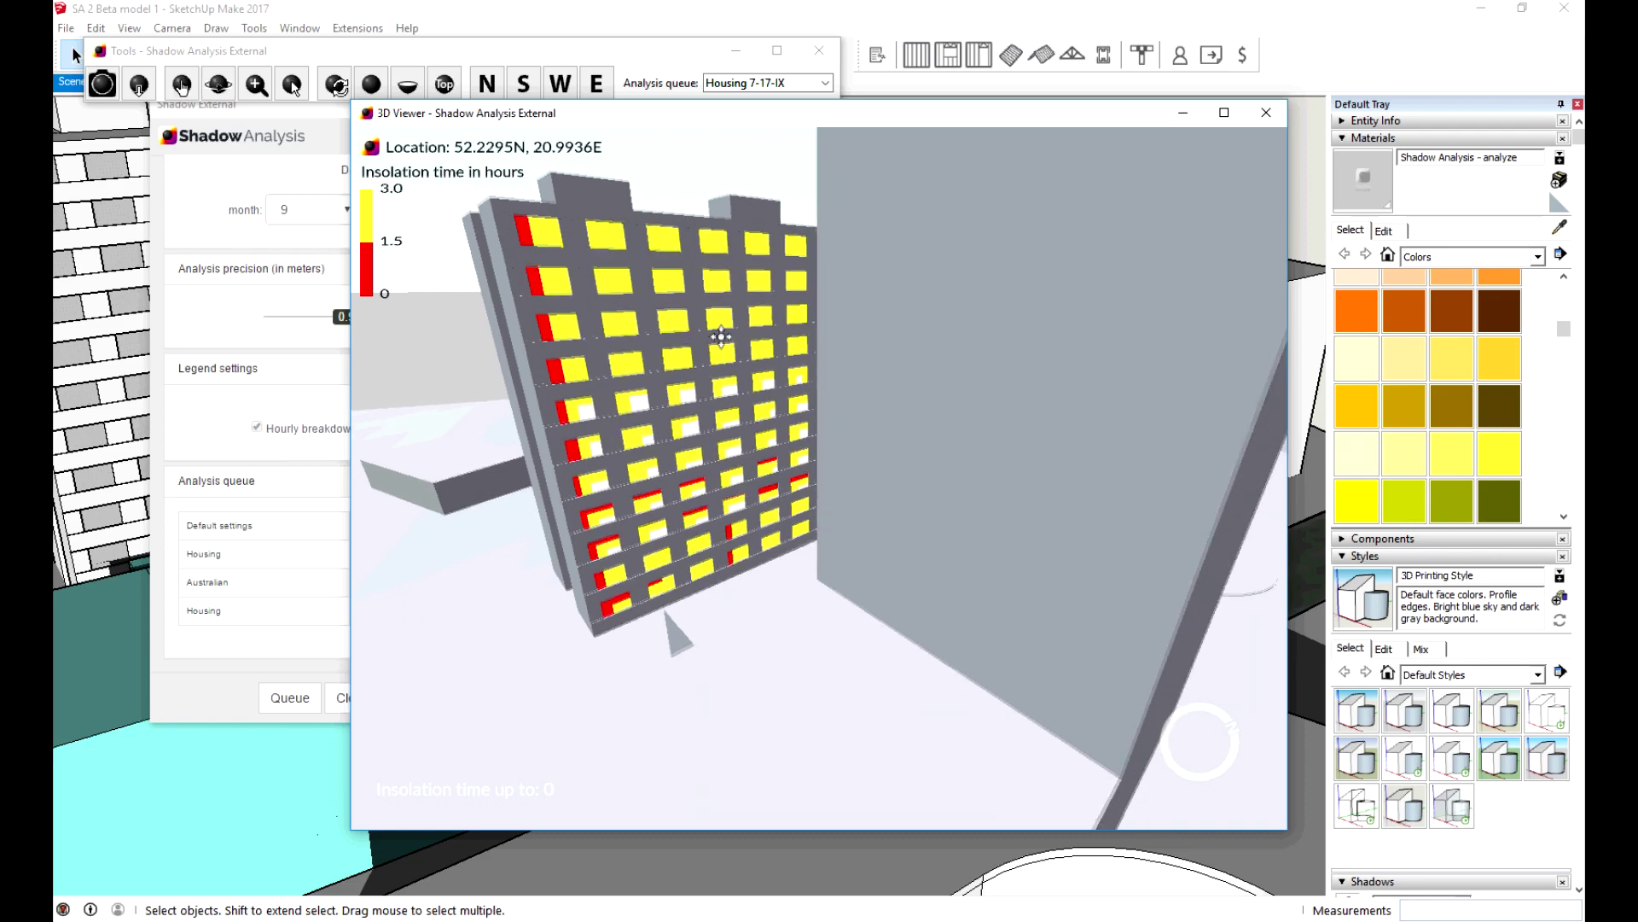
pyautogui.click(218, 84)
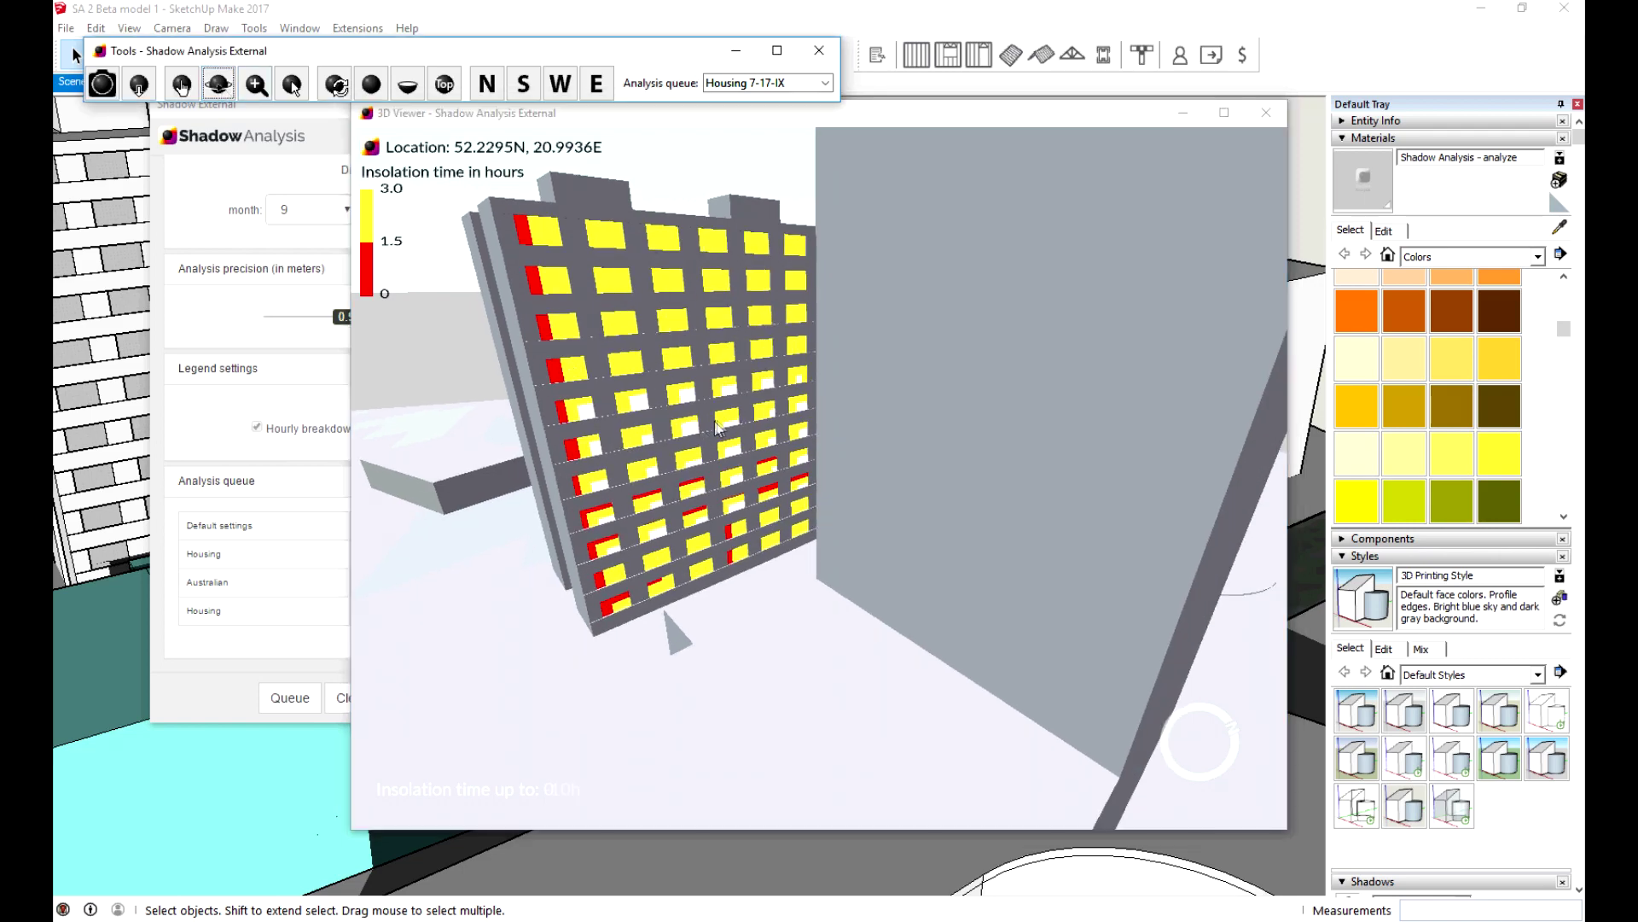
pyautogui.moveTo(715, 428); pyautogui.dragTo(826, 391)
pyautogui.click(256, 84)
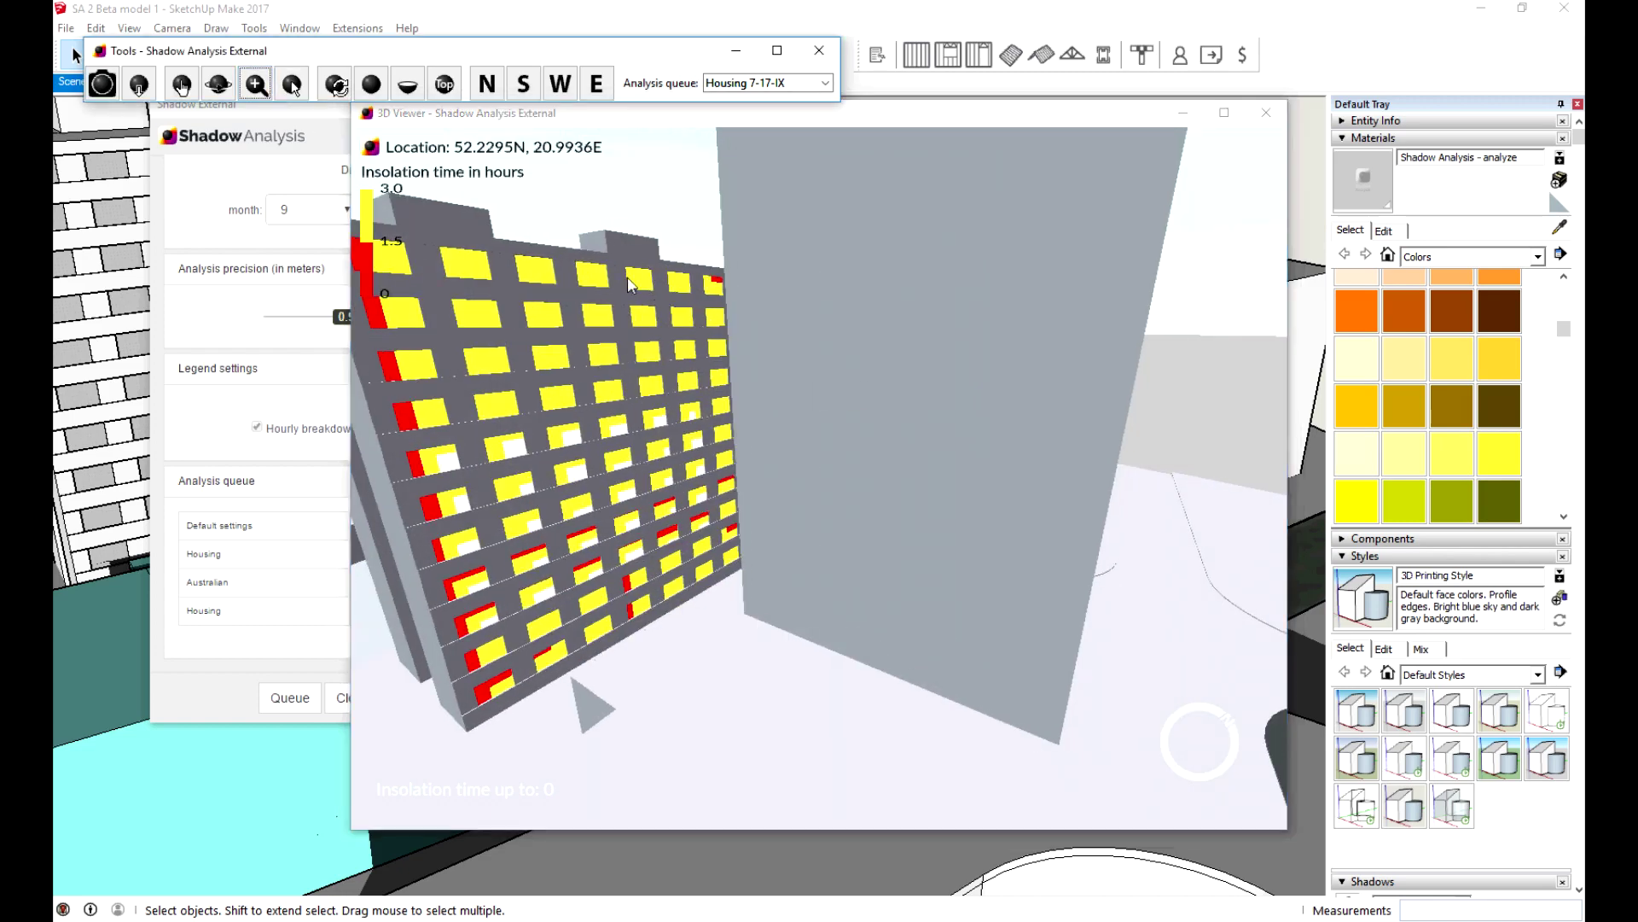
pyautogui.moveTo(671, 347)
pyautogui.mouseDown()
pyautogui.moveTo(683, 395)
pyautogui.moveTo(657, 357)
pyautogui.mouseUp()
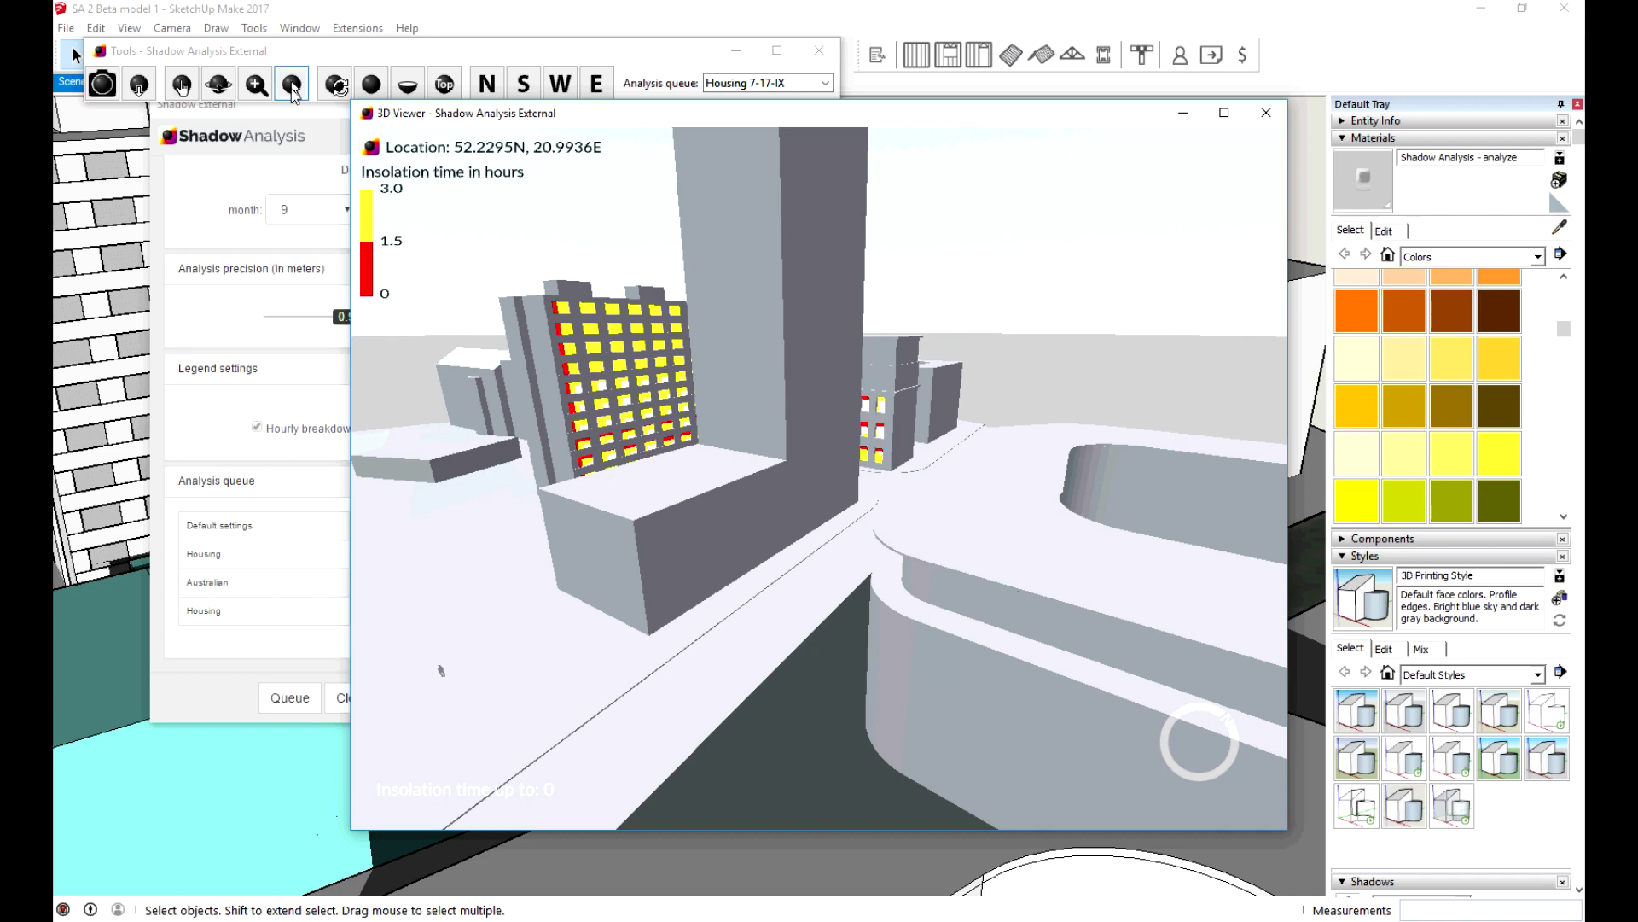
pyautogui.click(292, 84)
pyautogui.moveTo(570, 369); pyautogui.dragTo(862, 340, button='middle')
# - Restore the initial 3D view, show the full extent of the city model and examine its buildings more closely
pyautogui.click(337, 83)
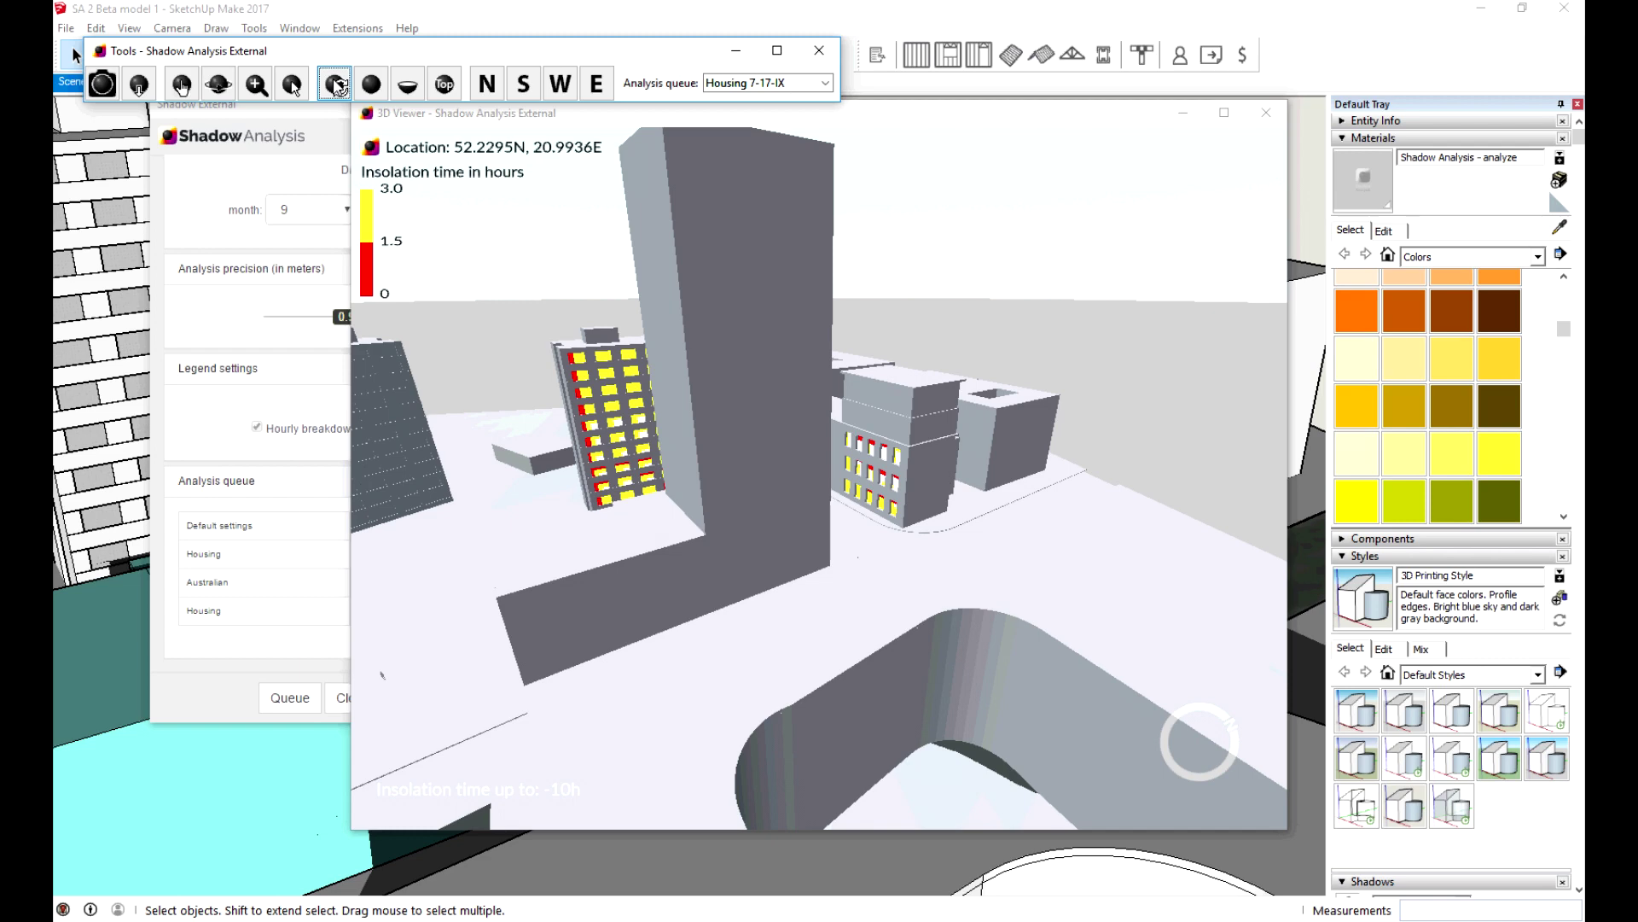
pyautogui.click(379, 89)
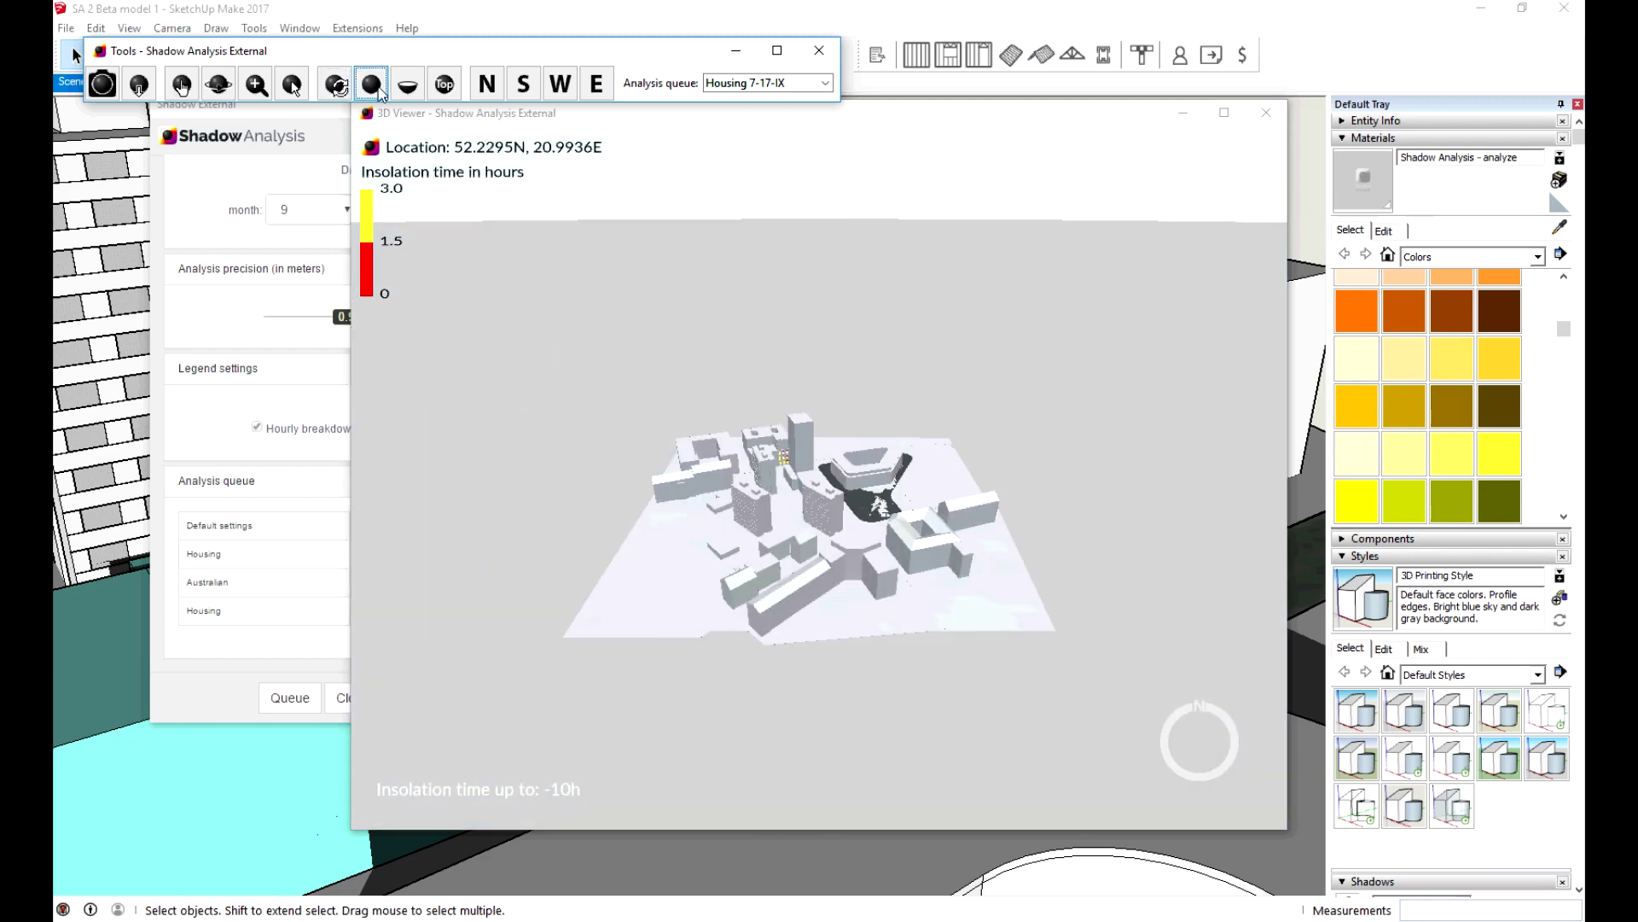
pyautogui.moveTo(902, 520); pyautogui.dragTo(803, 483, button='middle')
pyautogui.scroll(5, 894, 492)
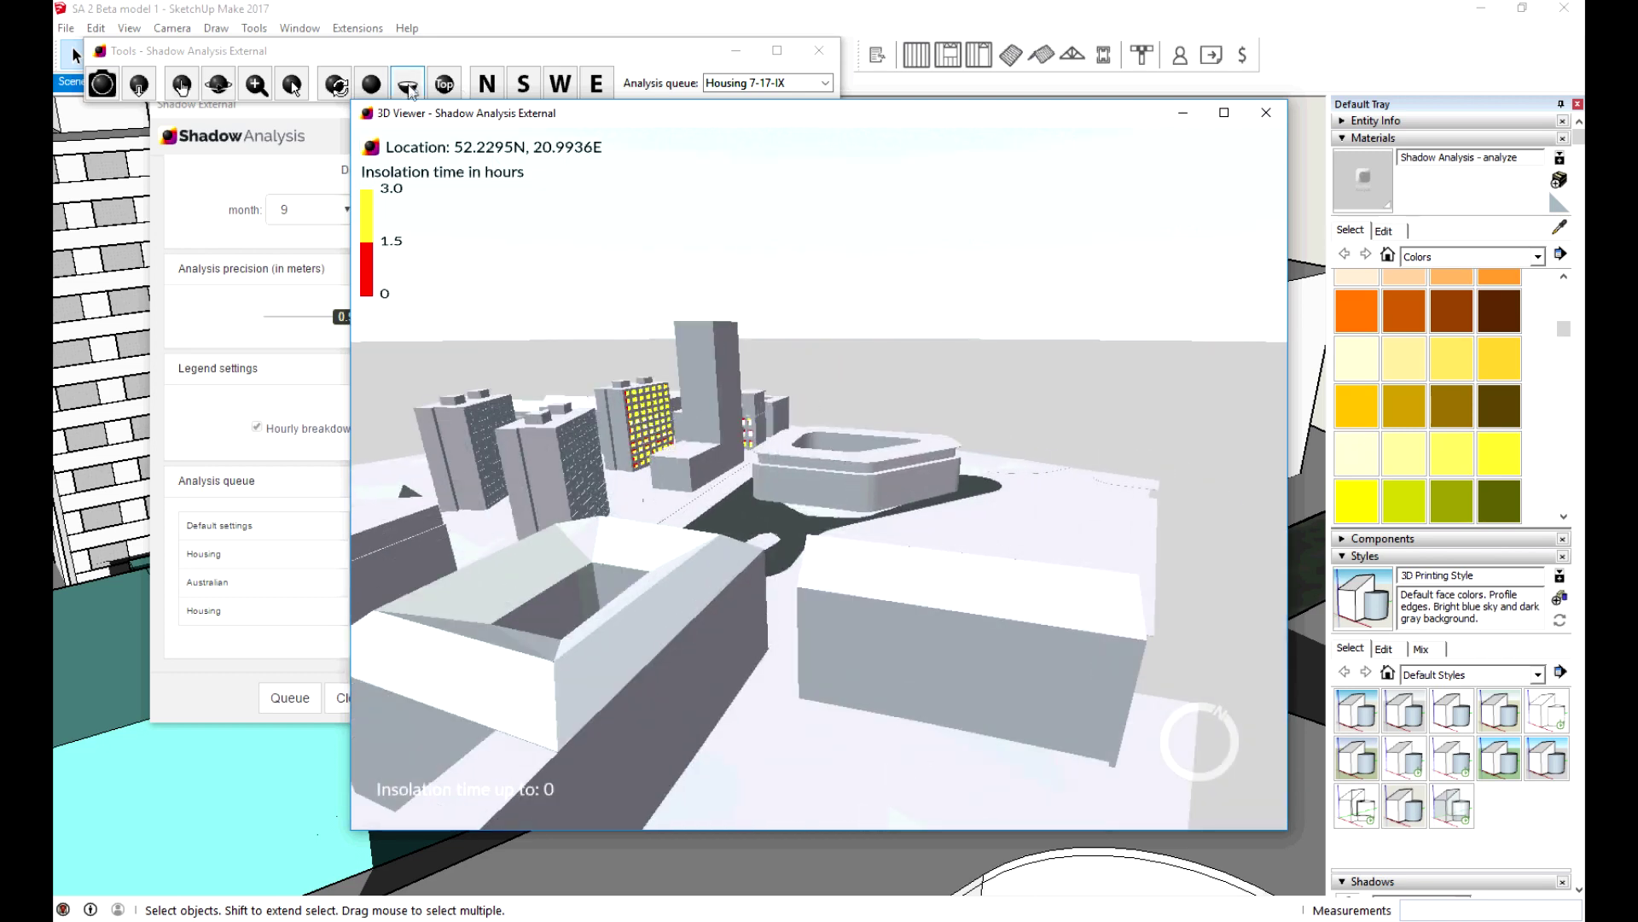
# - Cut the 3D result with a section plane at a height of 6000 mm, inspect the cut buildings and cancel the section
pyautogui.click(407, 83)
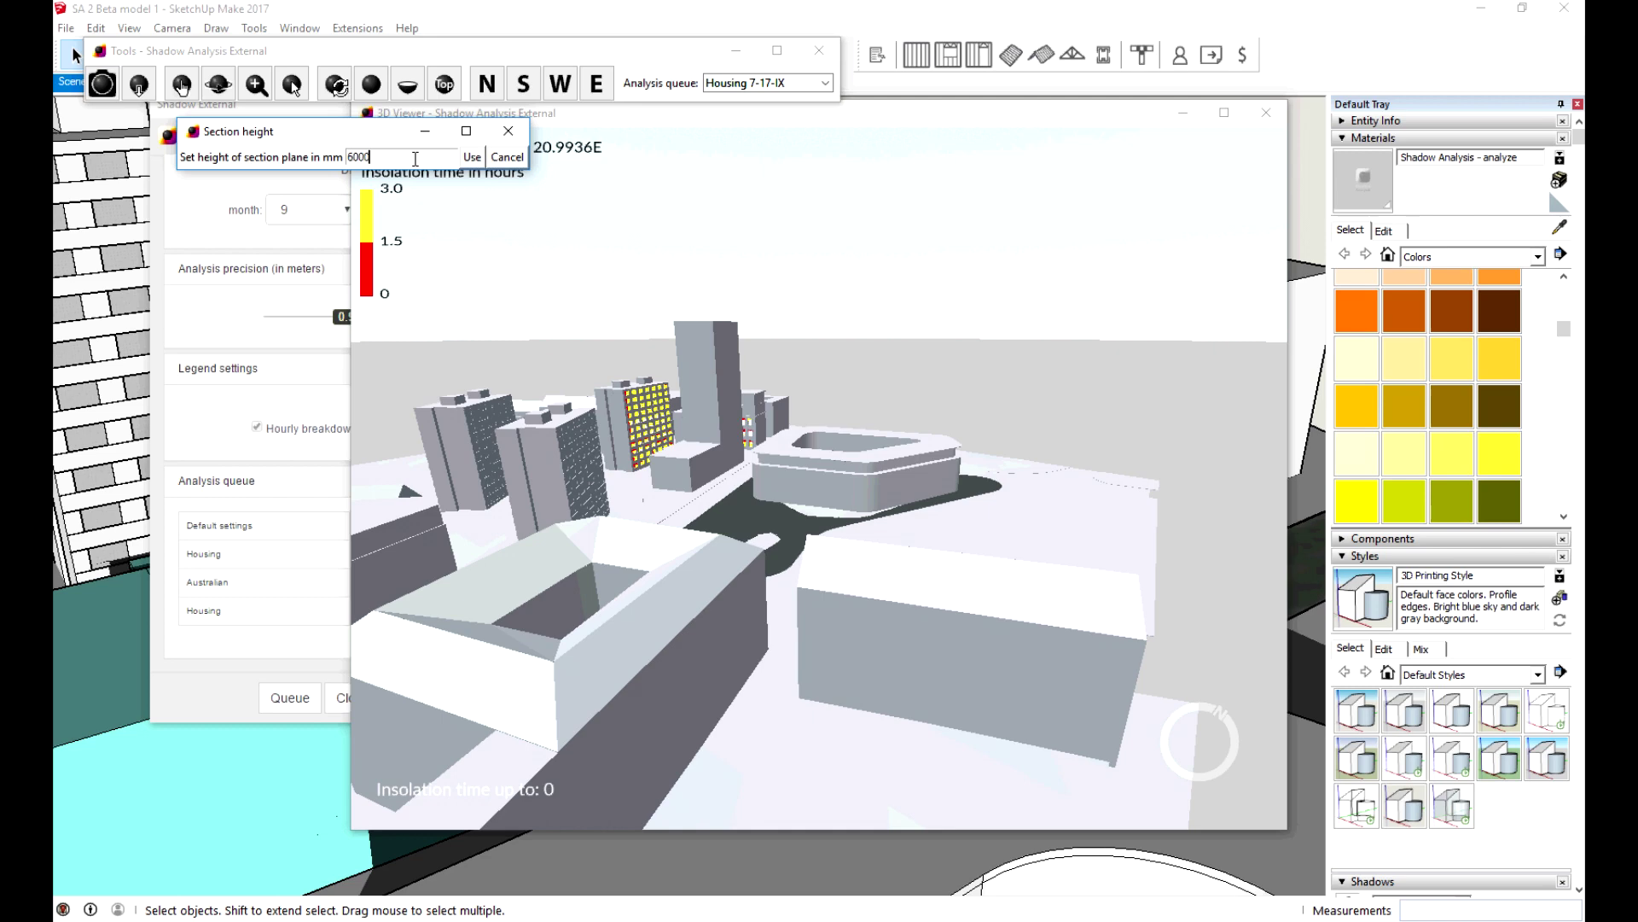
pyautogui.click(471, 157)
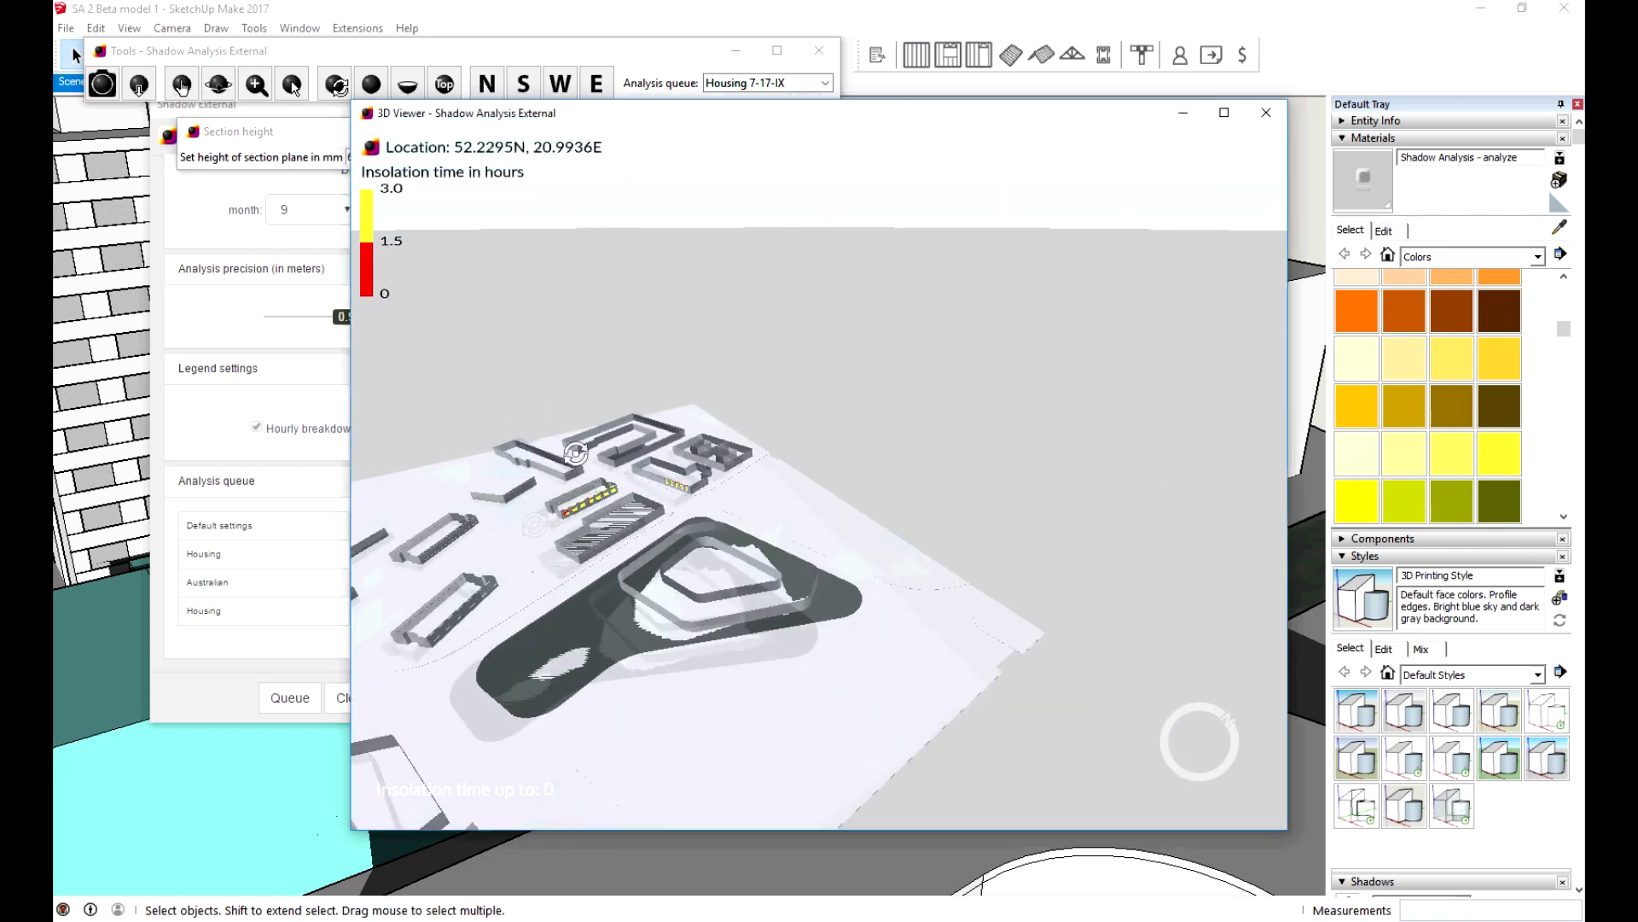
pyautogui.moveTo(576, 453); pyautogui.dragTo(547, 309)
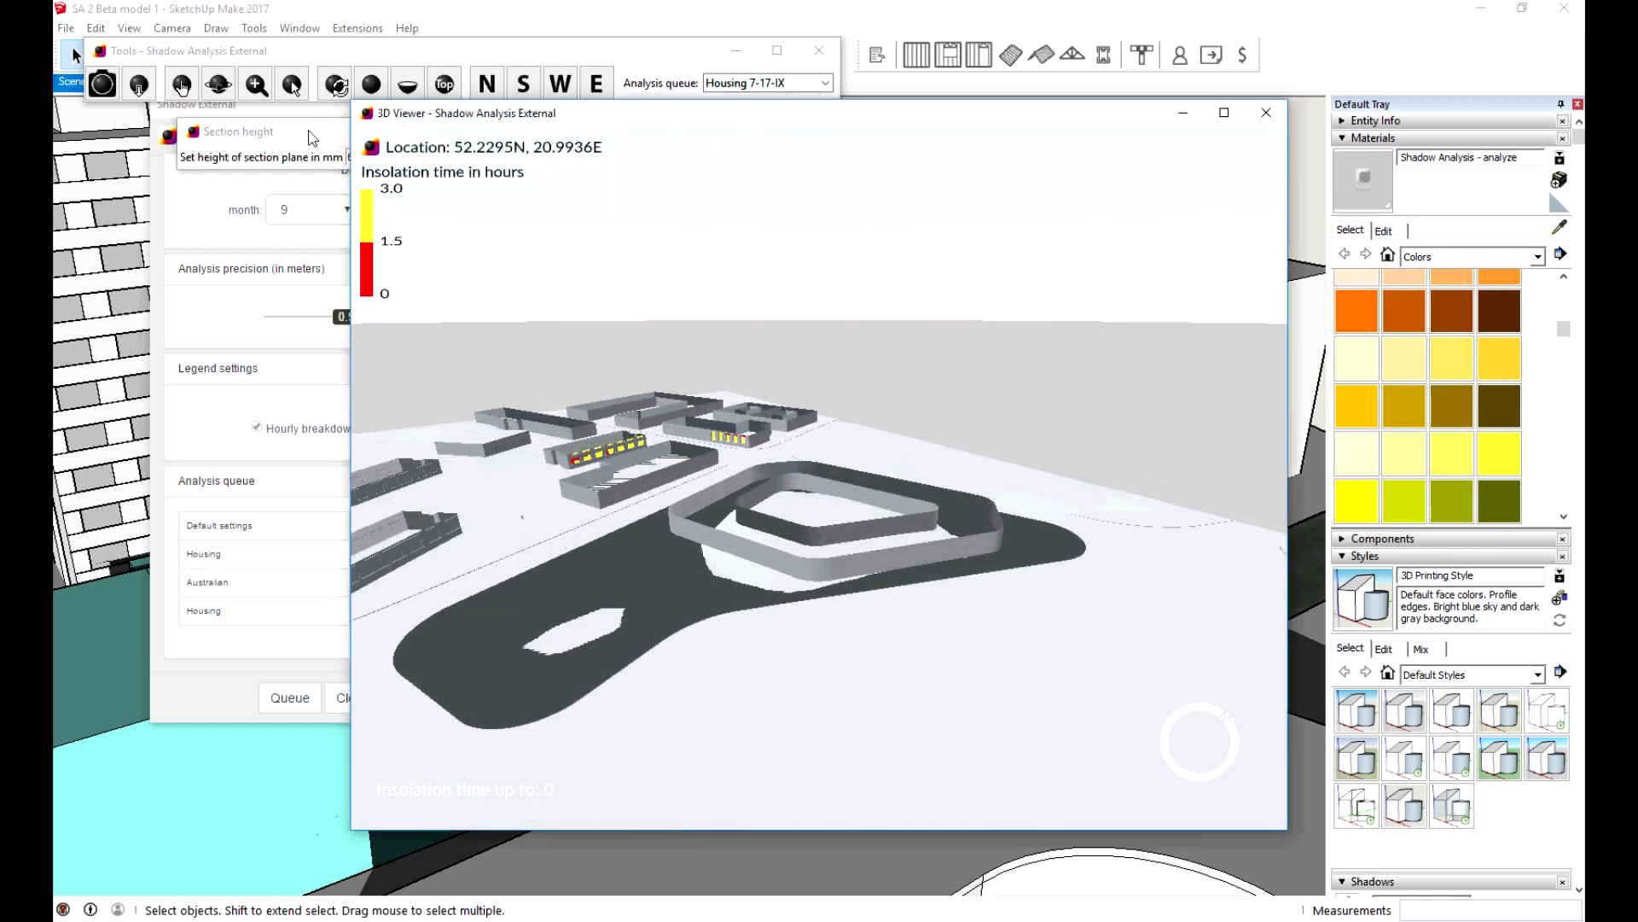
pyautogui.click(309, 131)
pyautogui.click(503, 158)
# - View the whole city model from the top and from the north, south, west and east
pyautogui.click(447, 88)
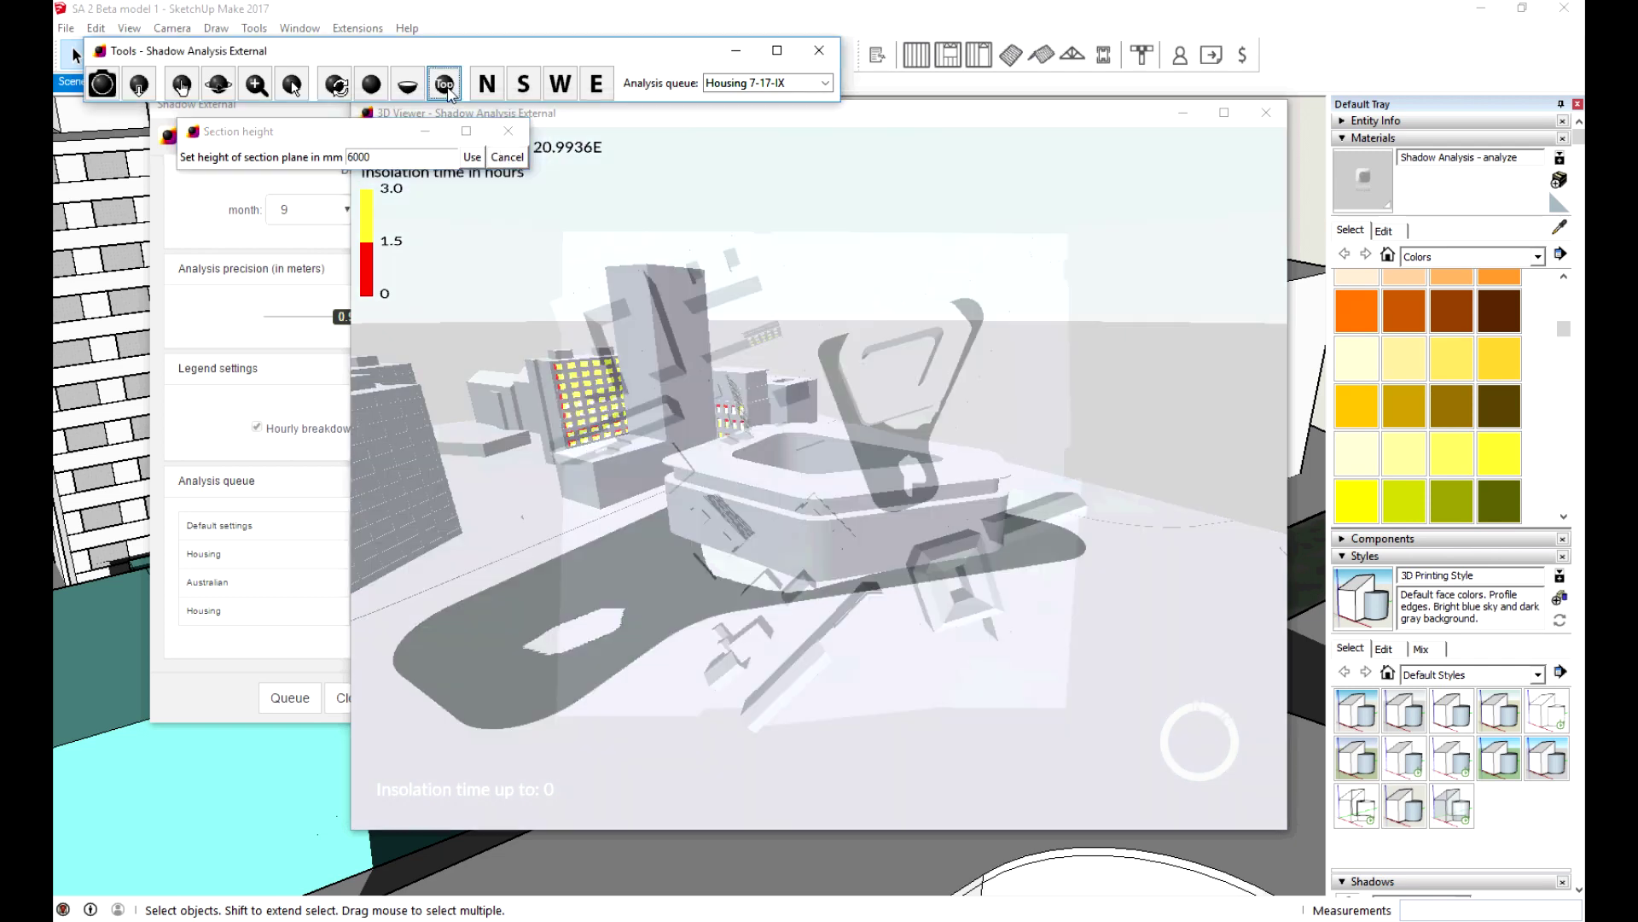
pyautogui.click(508, 132)
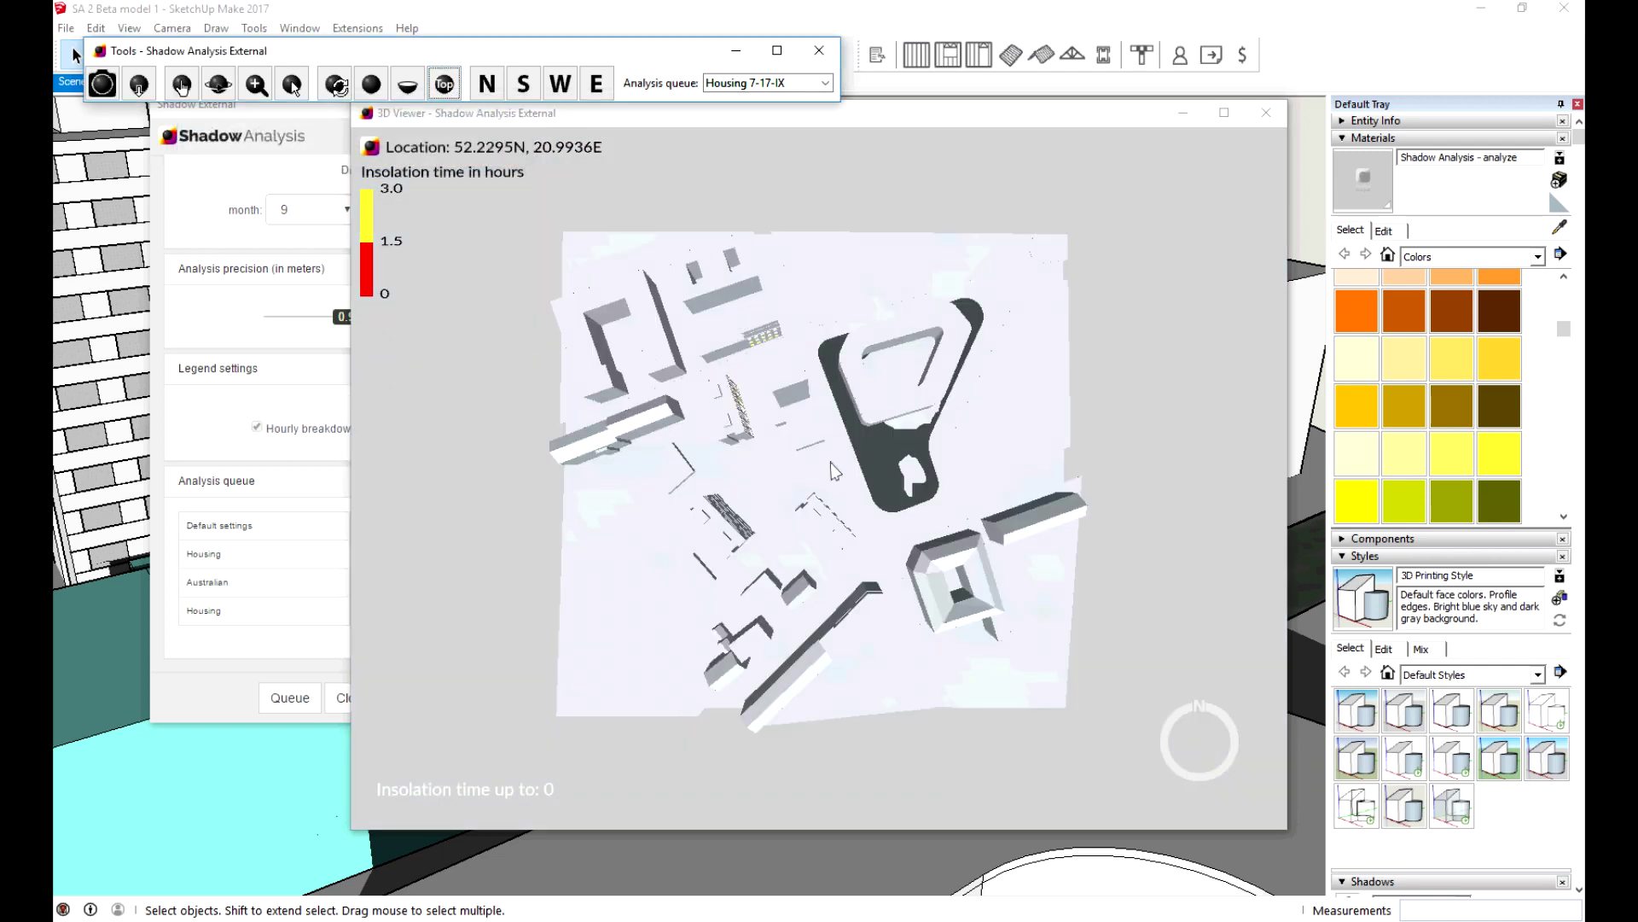
pyautogui.click(487, 85)
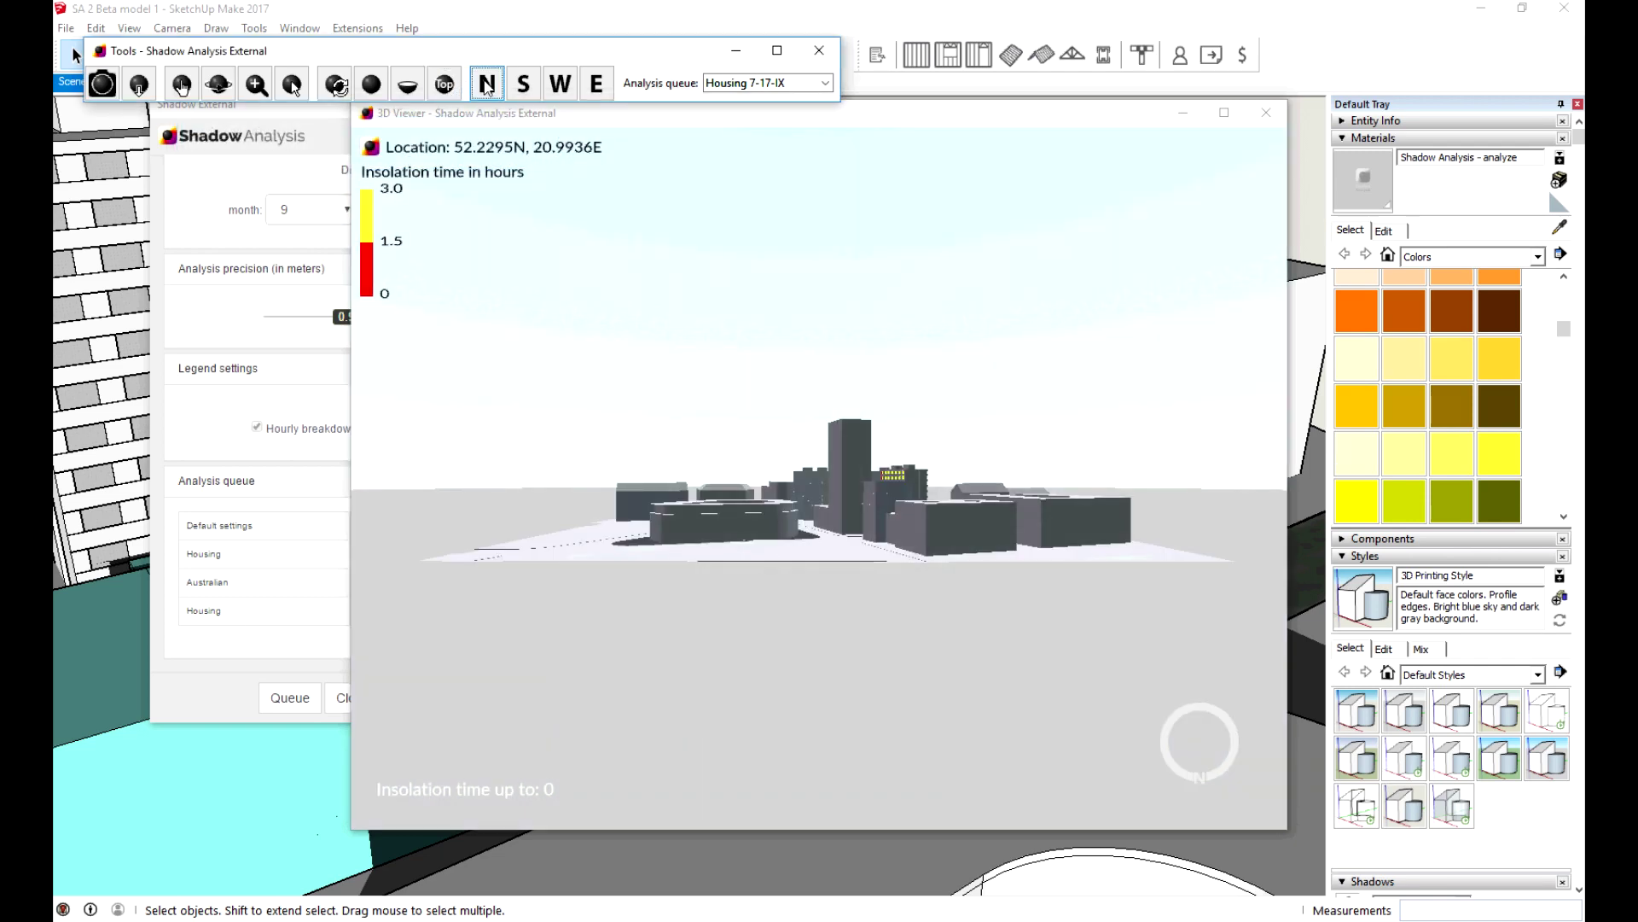
pyautogui.click(523, 84)
pyautogui.click(559, 85)
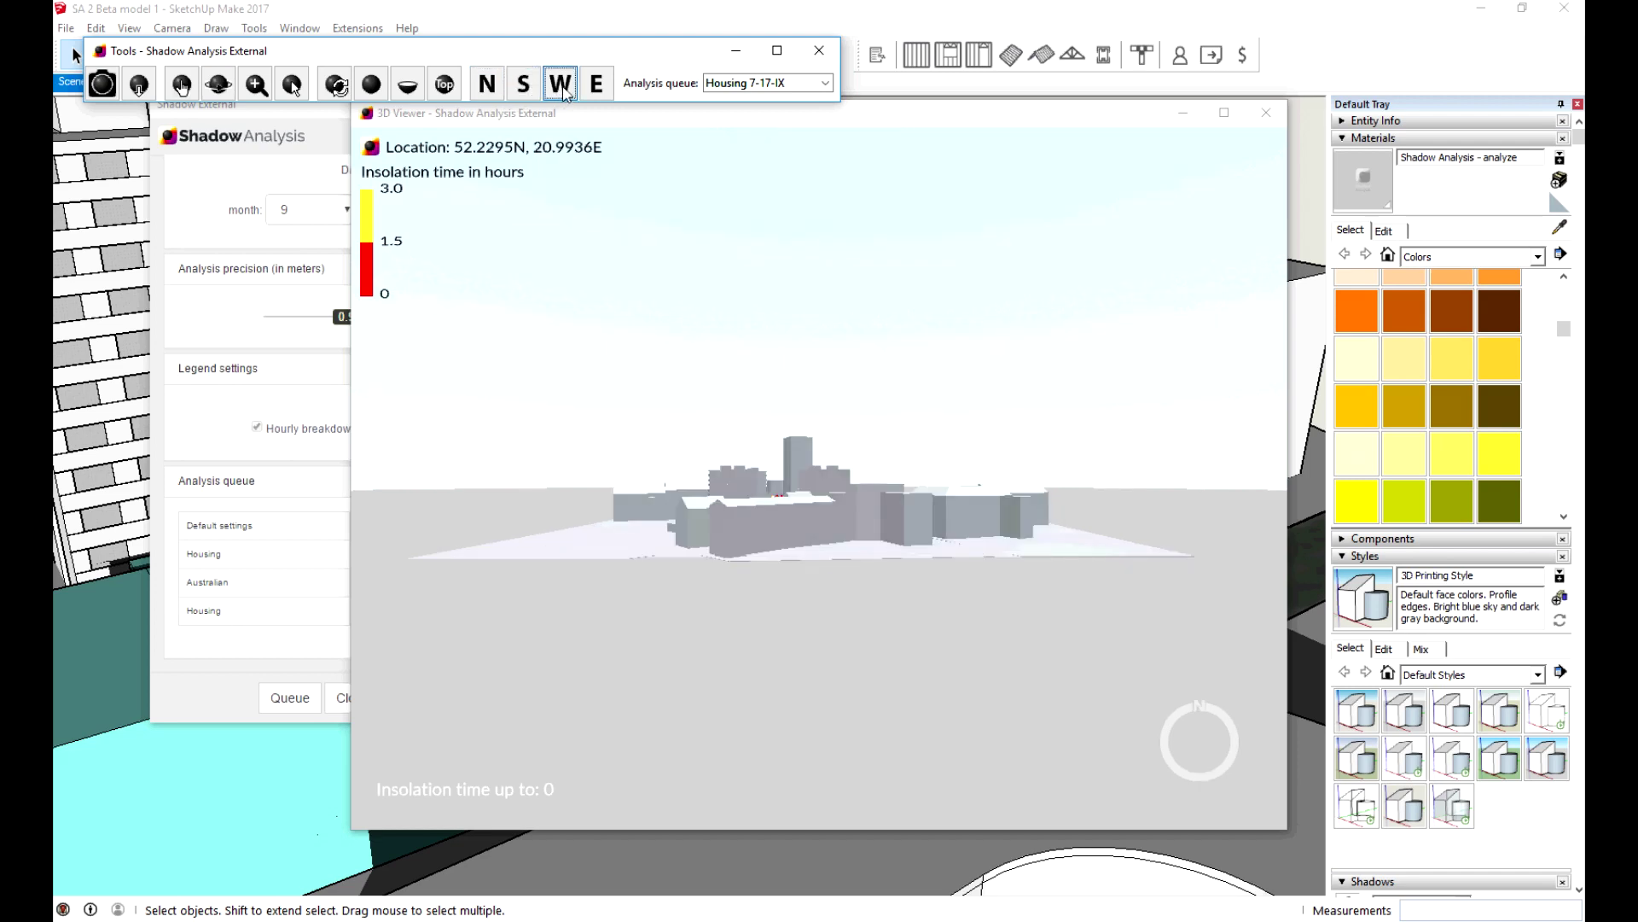
pyautogui.click(608, 89)
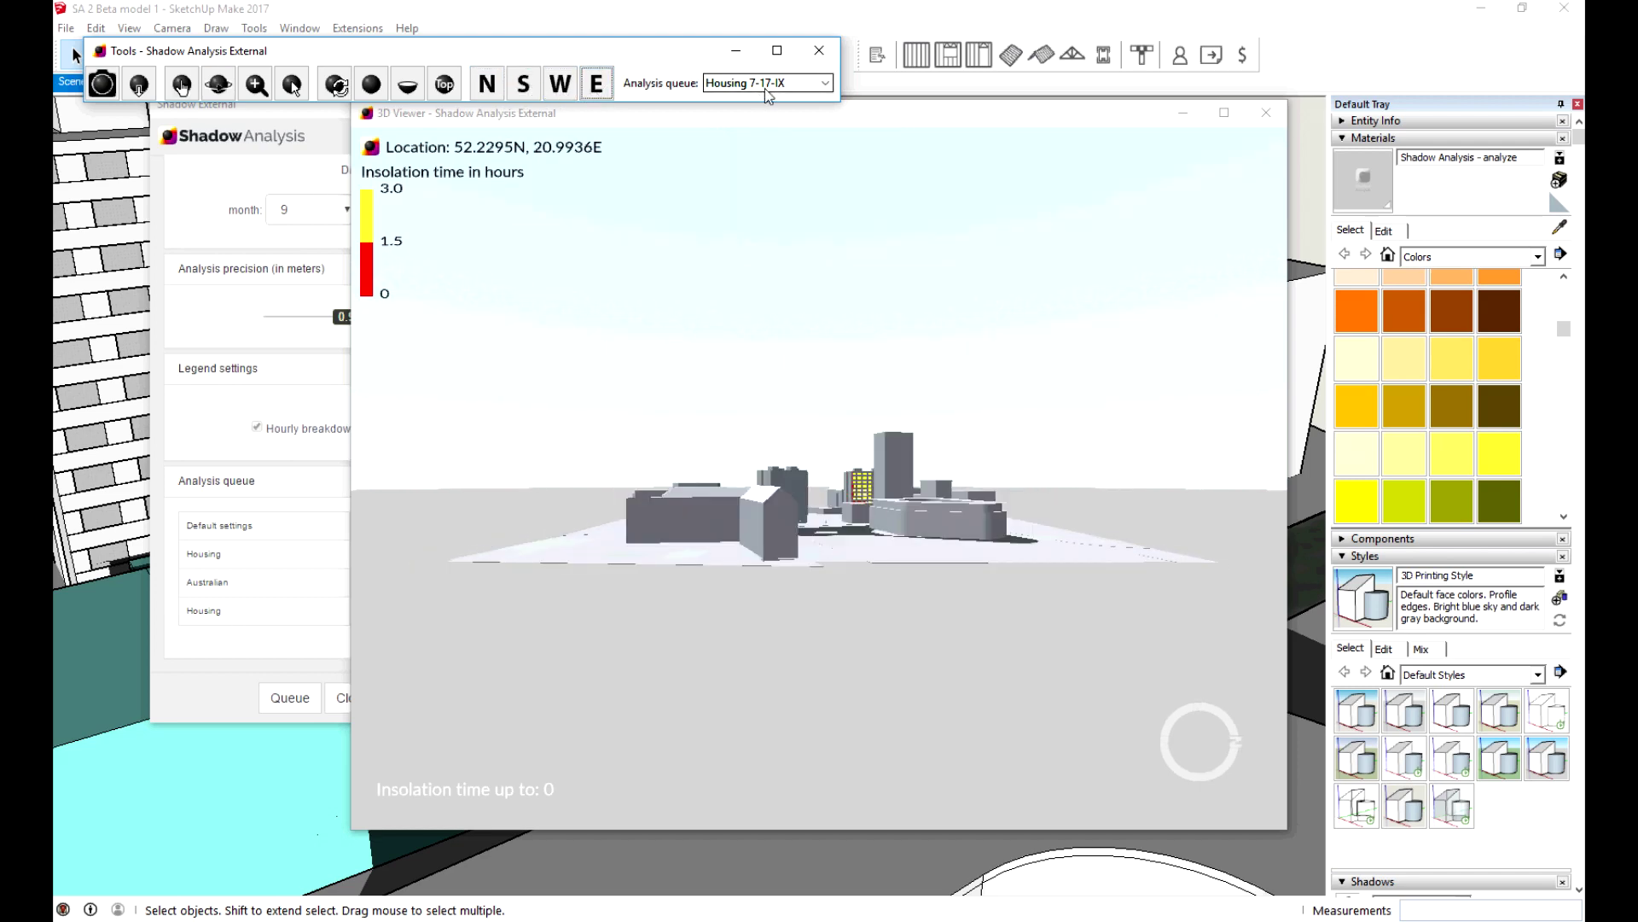
pyautogui.click(768, 83)
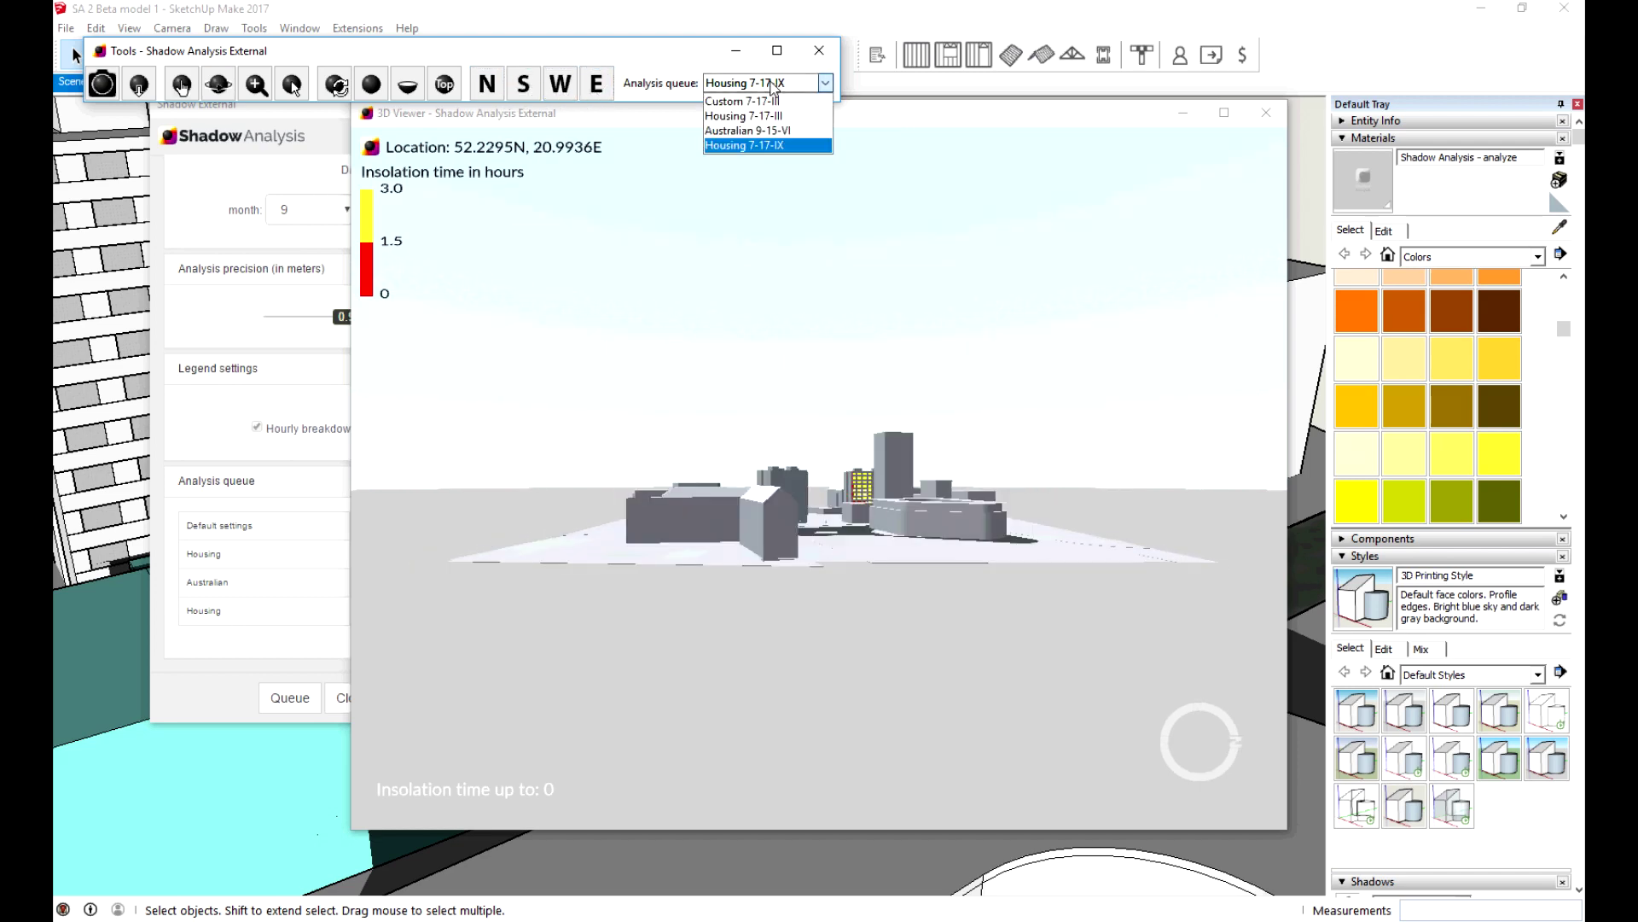
pyautogui.click(646, 83)
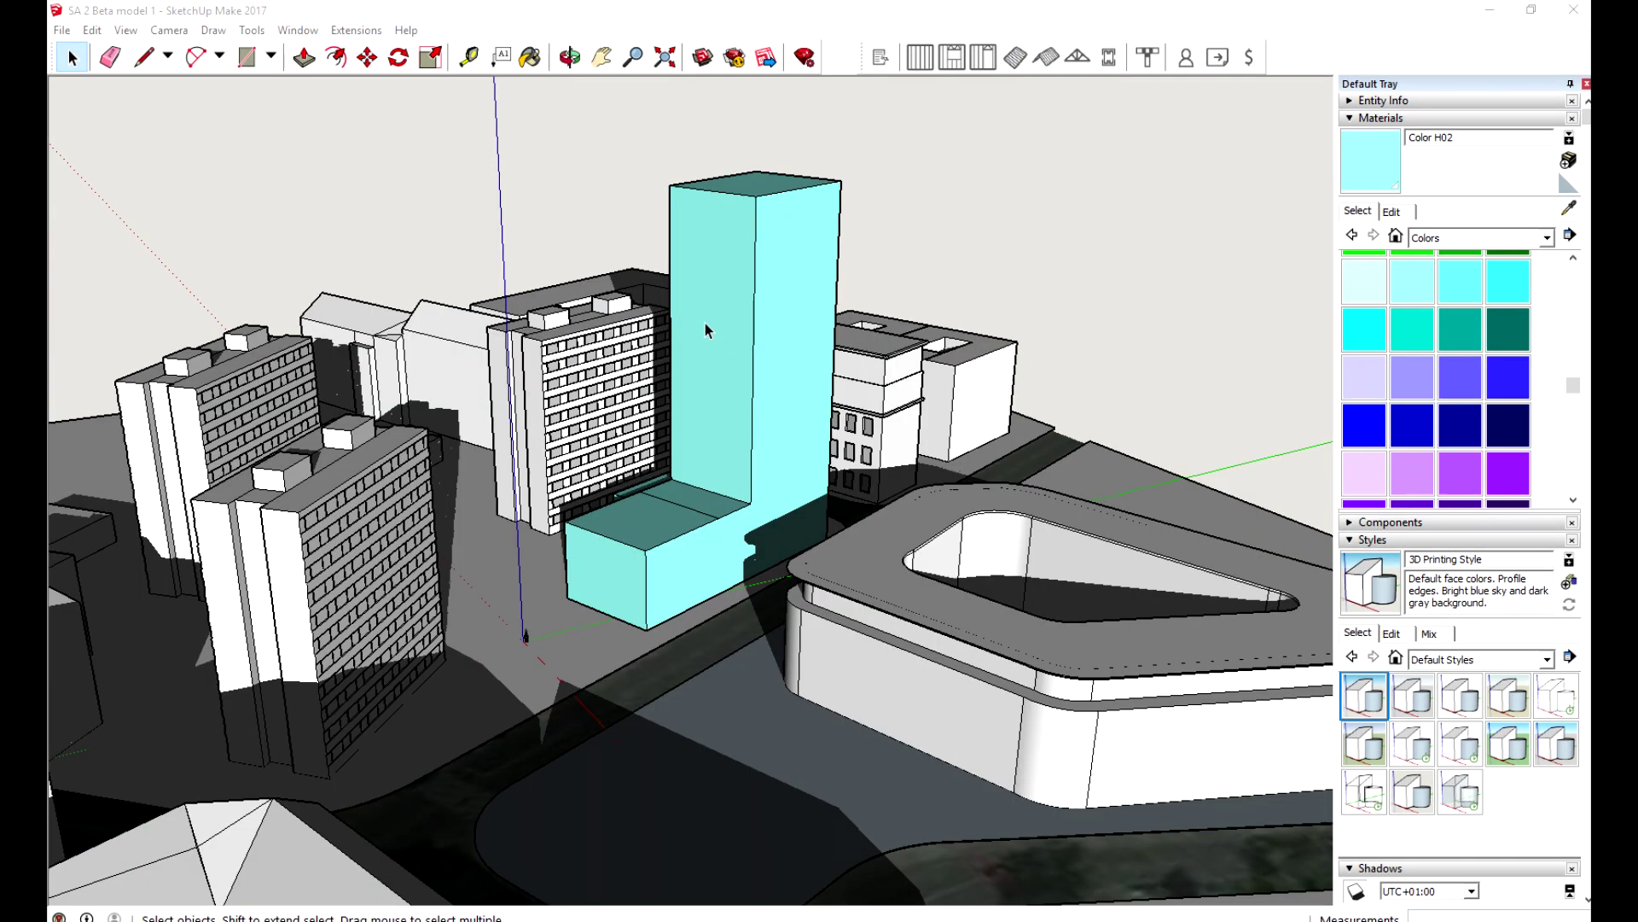
# - Open Shadow Analysis for the city model and calculate the insolation with the default settings preset
pyautogui.click(356, 30)
pyautogui.click(389, 48)
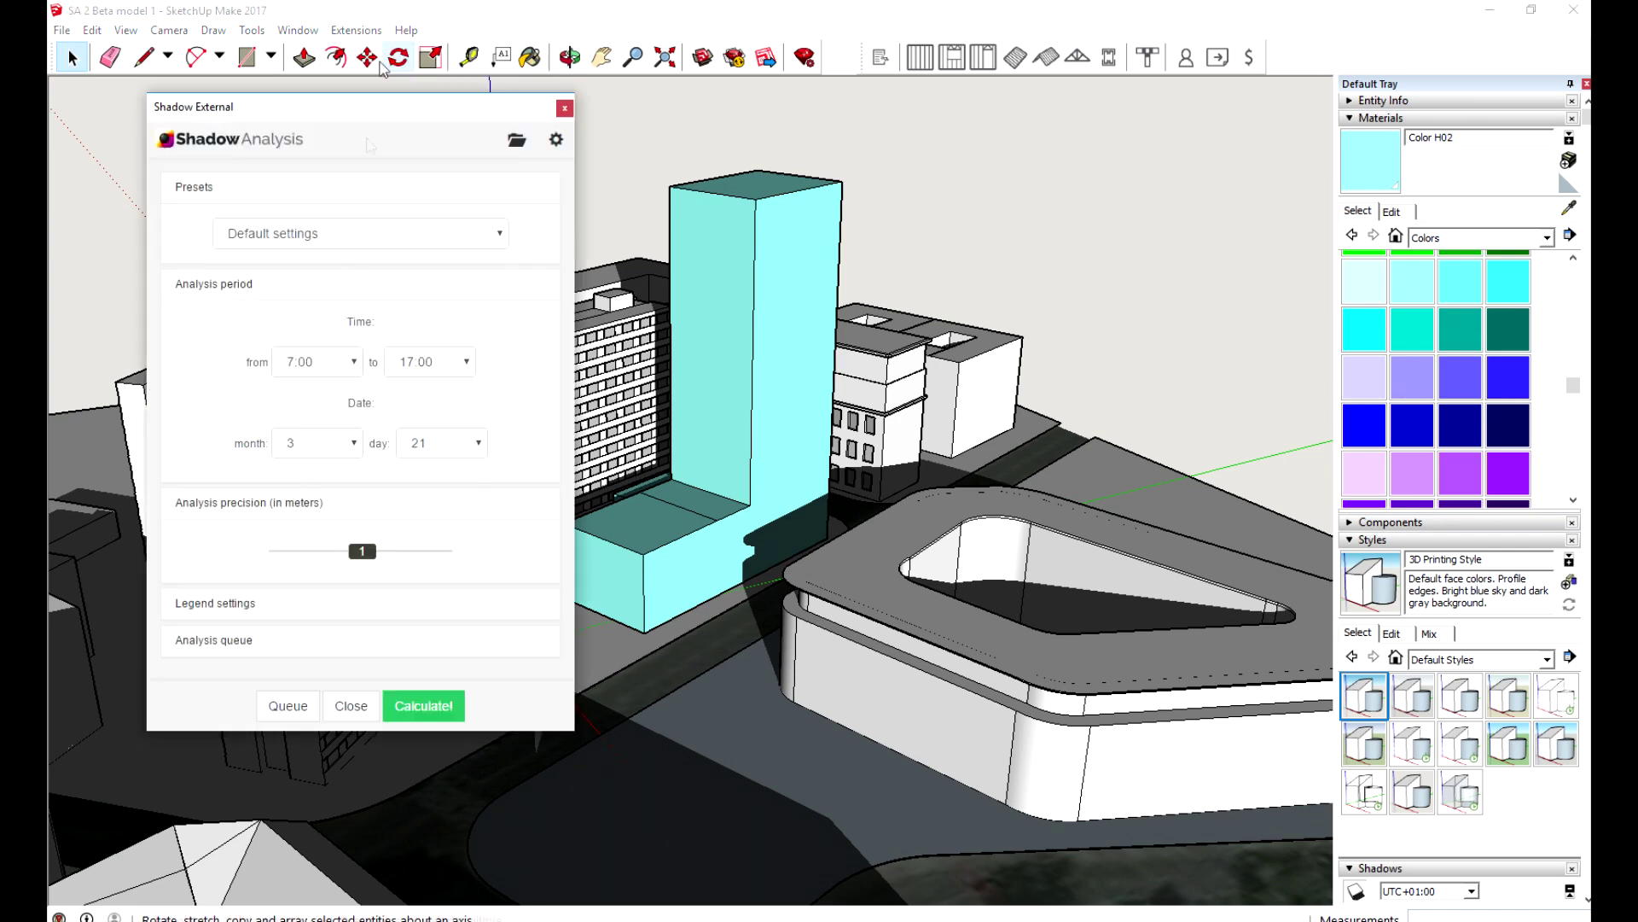
pyautogui.click(423, 709)
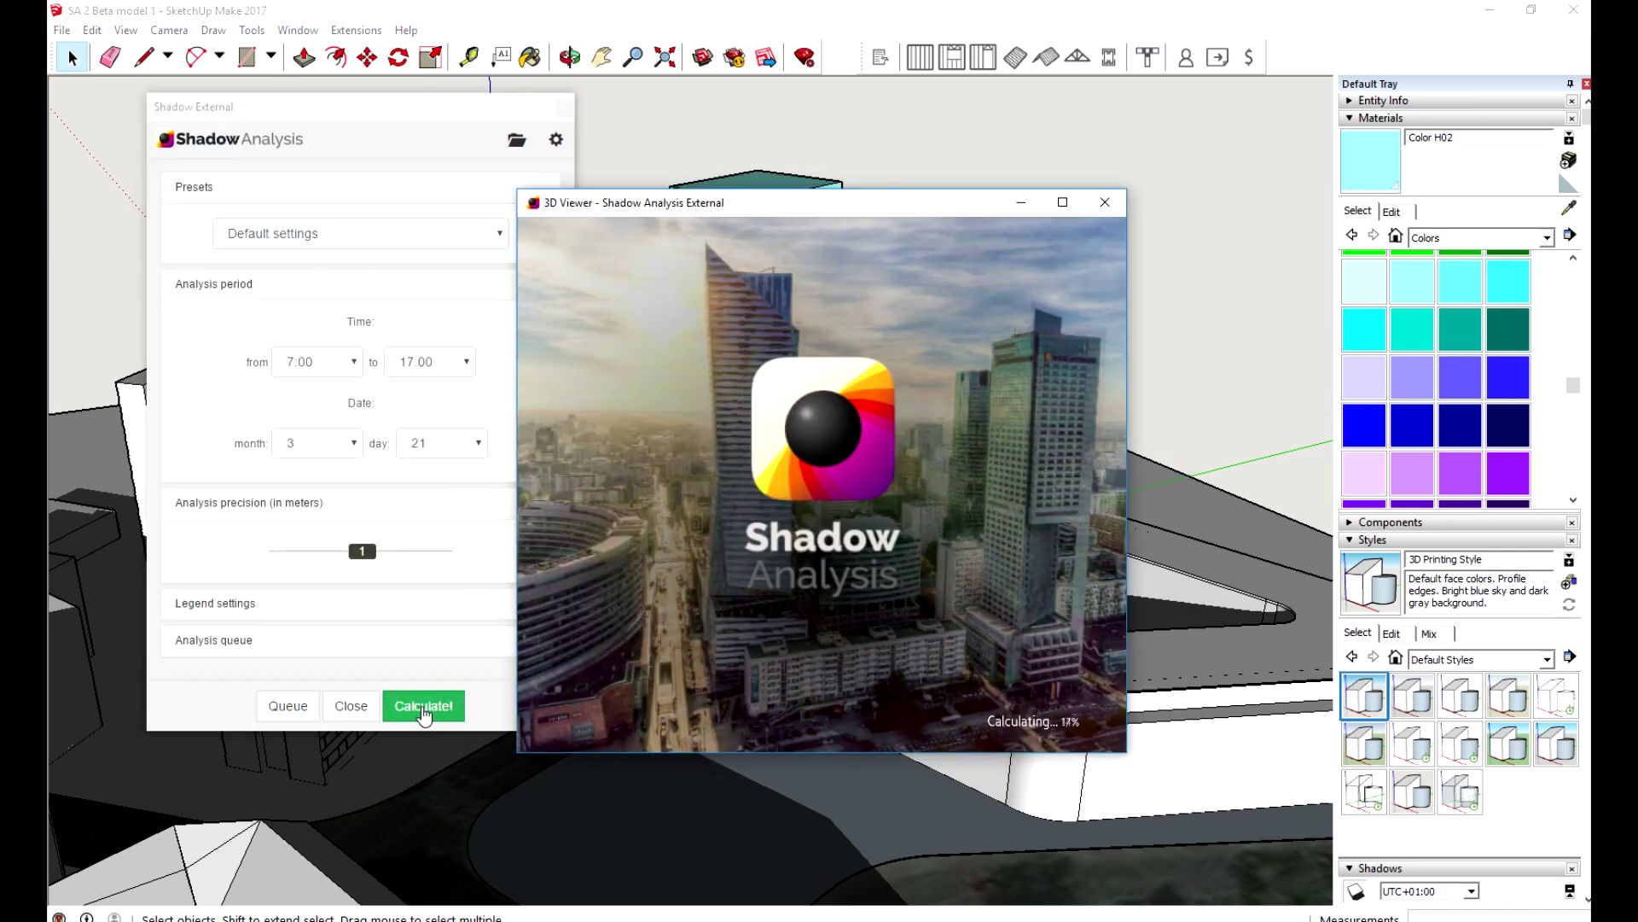